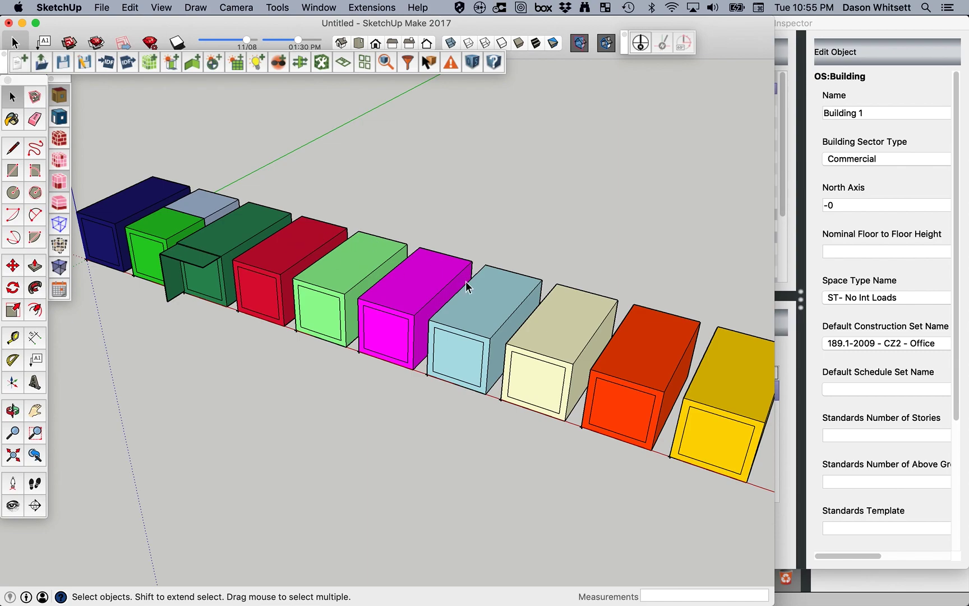
Step: Inspect the thermal zone assigned to each box from the red one through the cream one
click(283, 250)
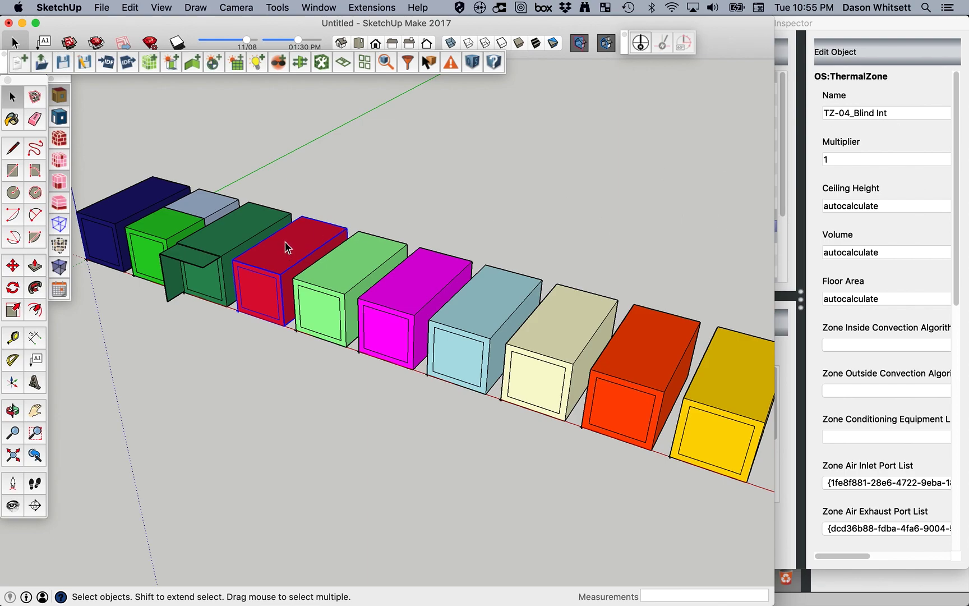
click(338, 268)
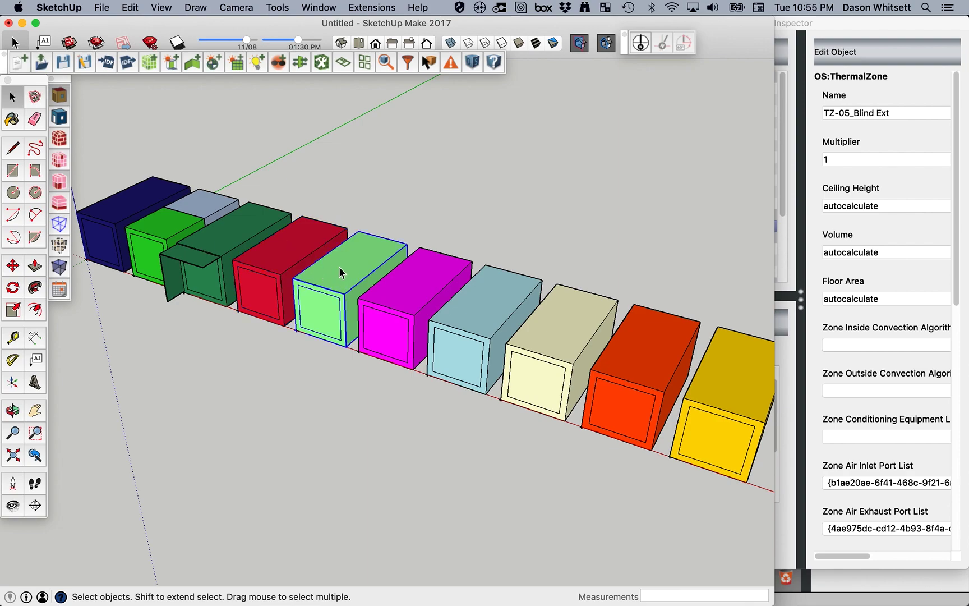
click(402, 296)
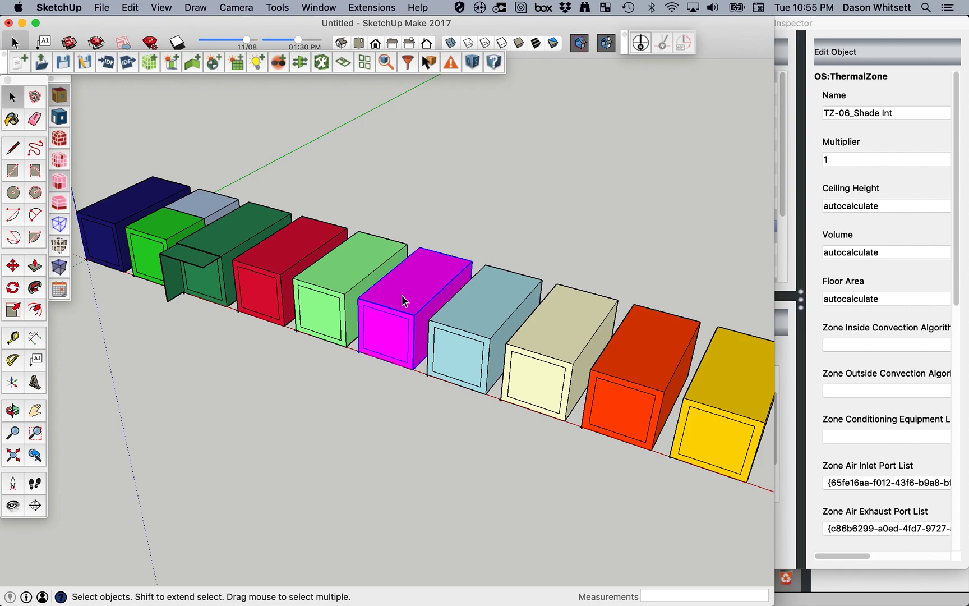
click(490, 327)
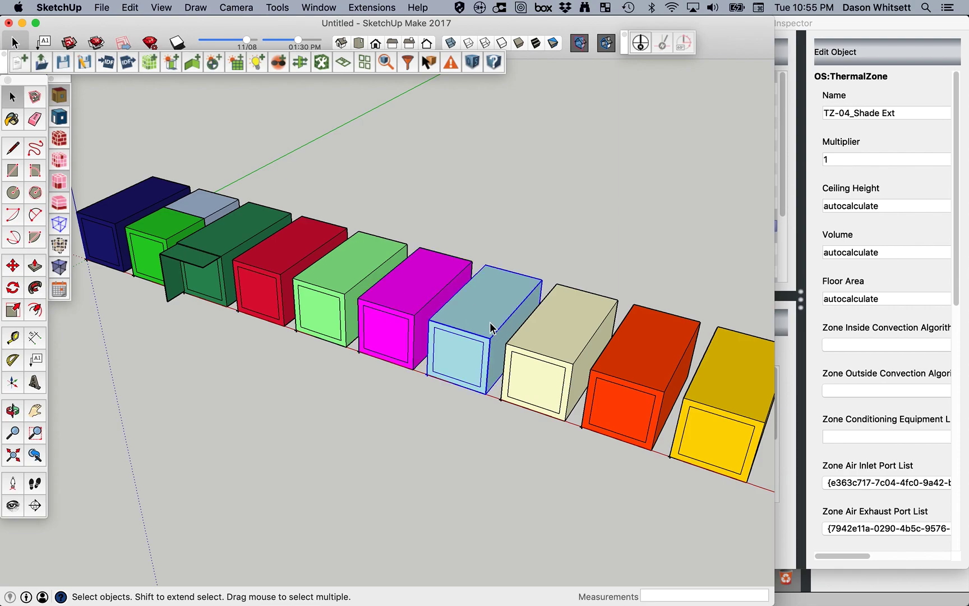
click(563, 334)
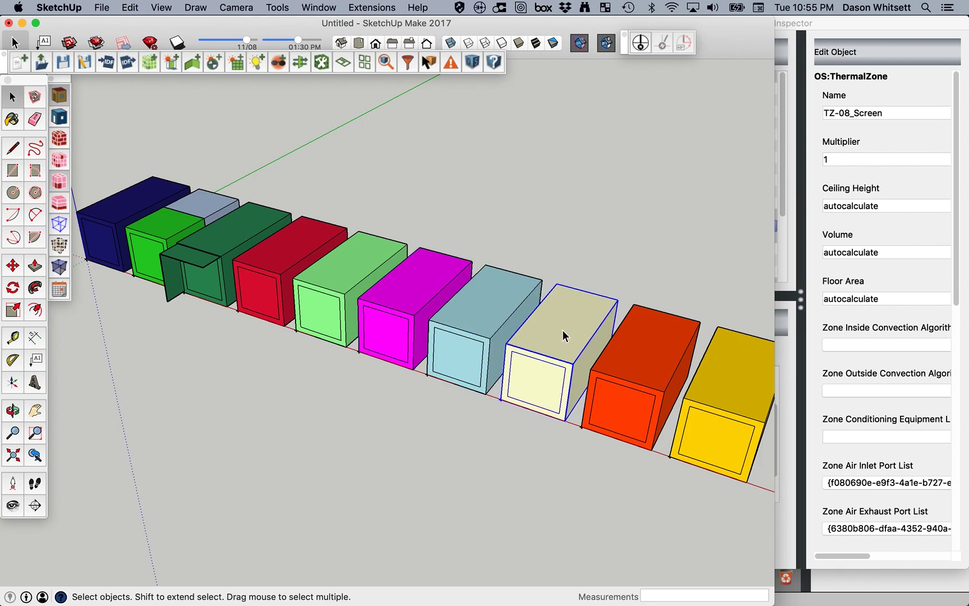
Step: Run the Add Shading Controls user script on the TZ-04_Blind Int space with *New Blind* as shading material and Switchable set to *None*
click(318, 226)
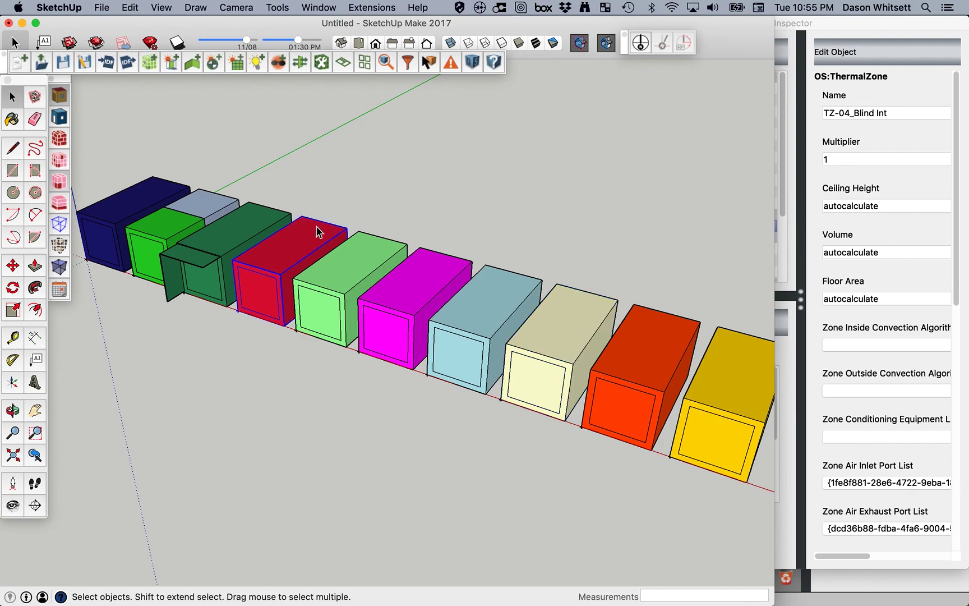
click(373, 12)
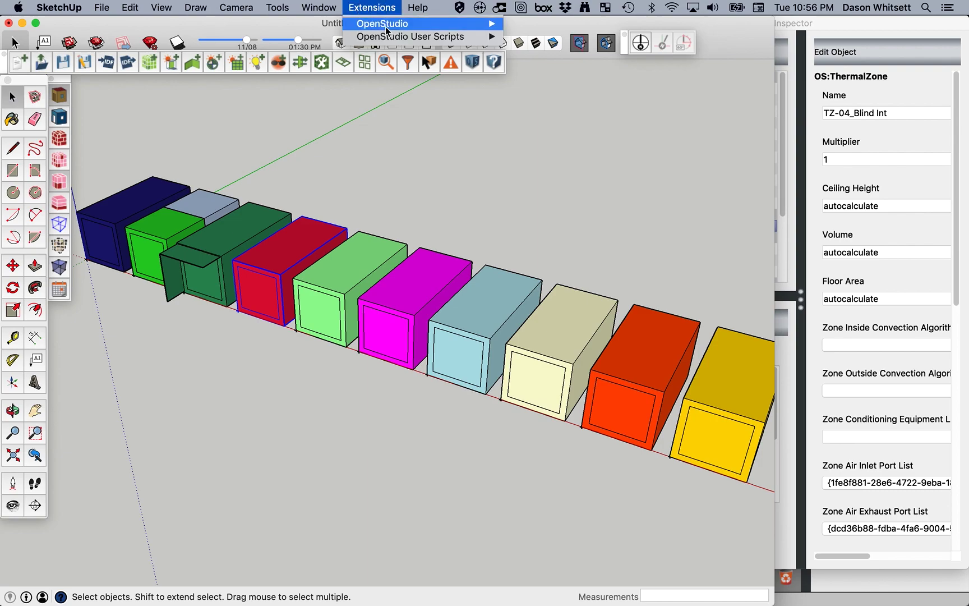
mouse_move(398, 38)
mouse_move(580, 83)
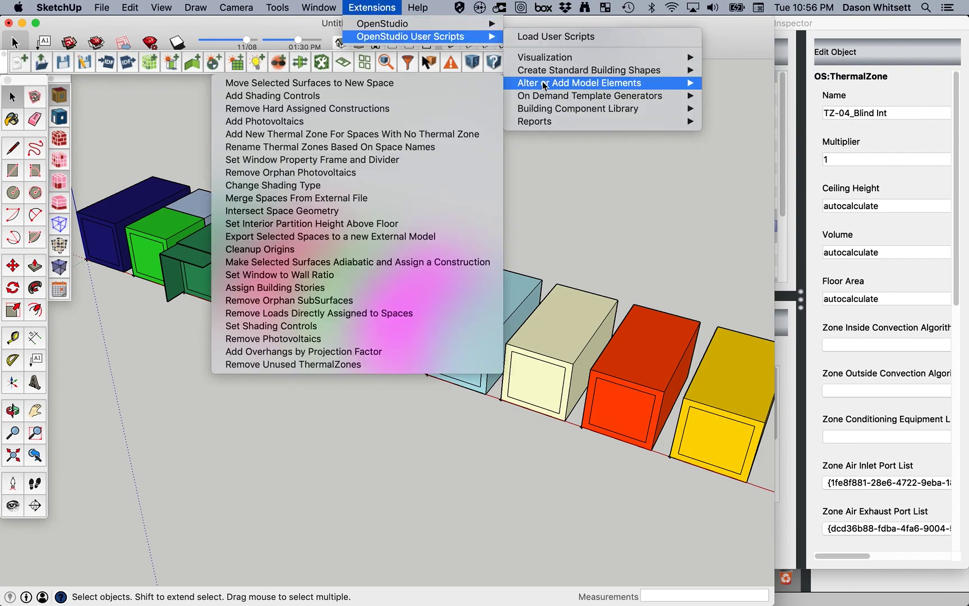
click(253, 97)
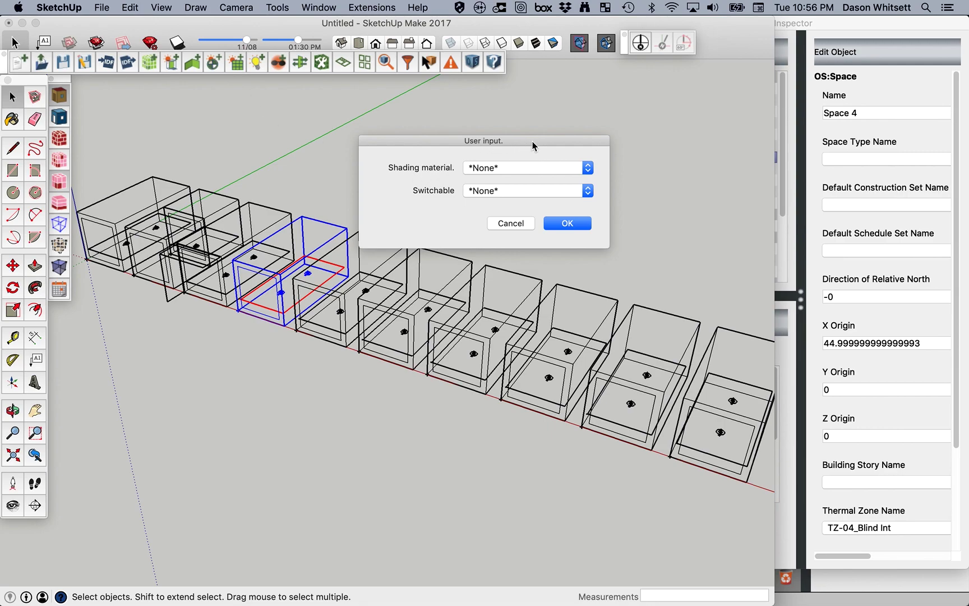
drag(529, 140, 496, 97)
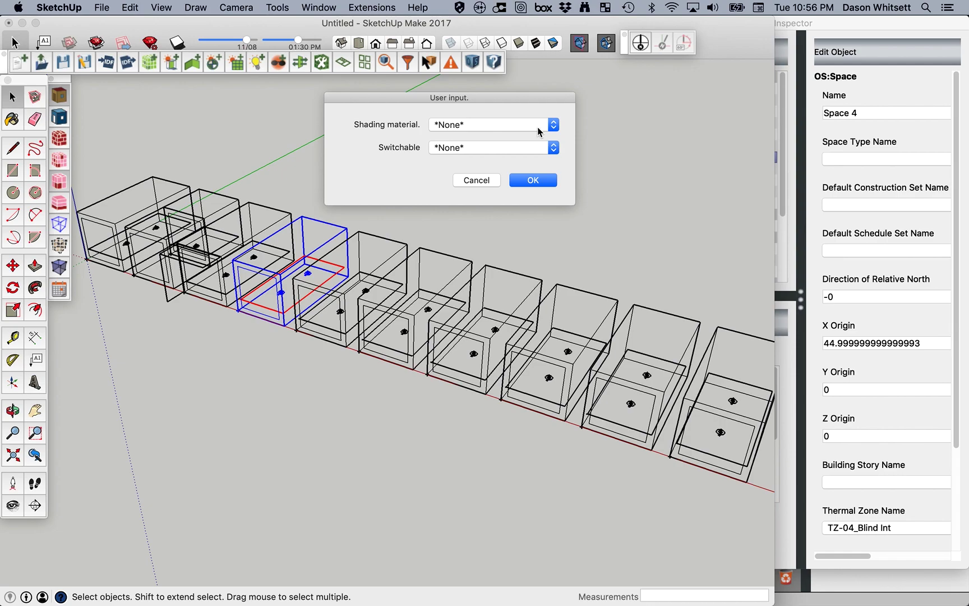
click(484, 125)
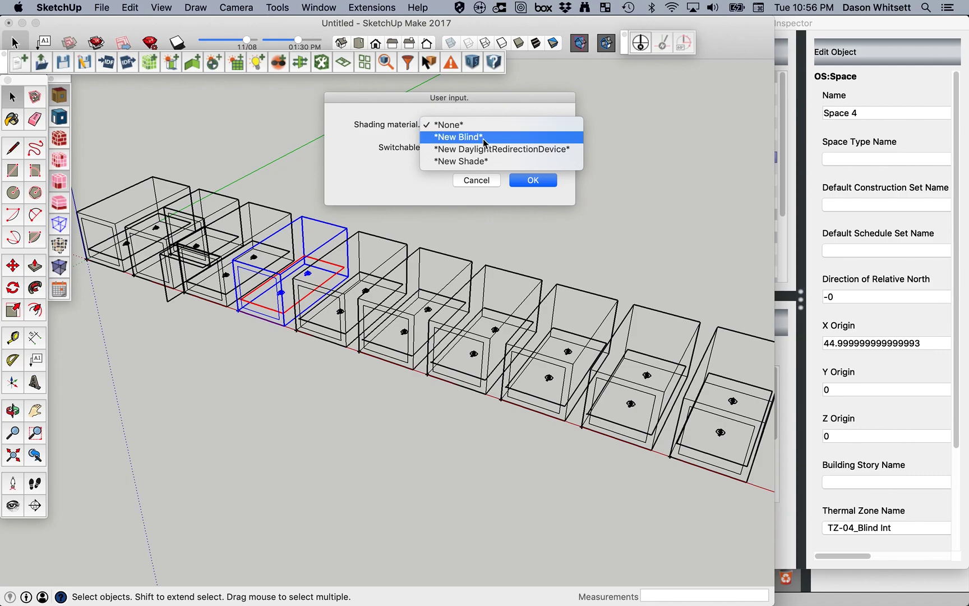
click(467, 139)
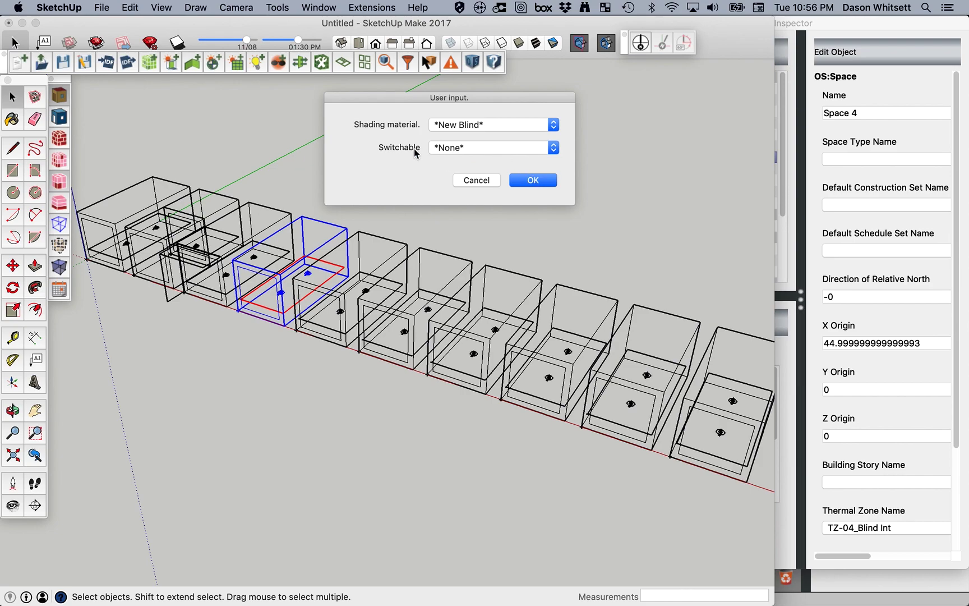
click(538, 181)
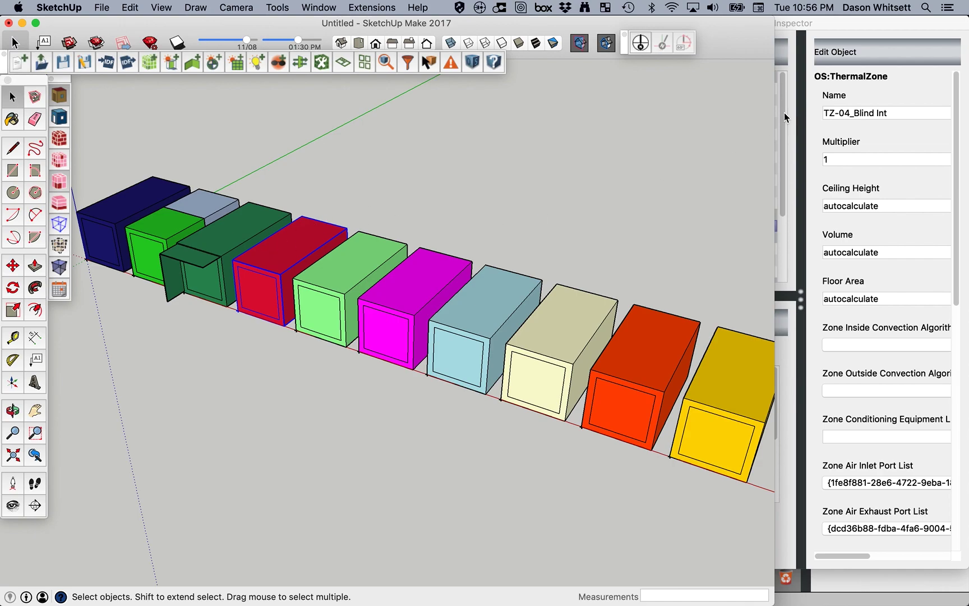
Step: Review the new shading control's shading type and device material options in the OpenStudio Inspector
click(833, 22)
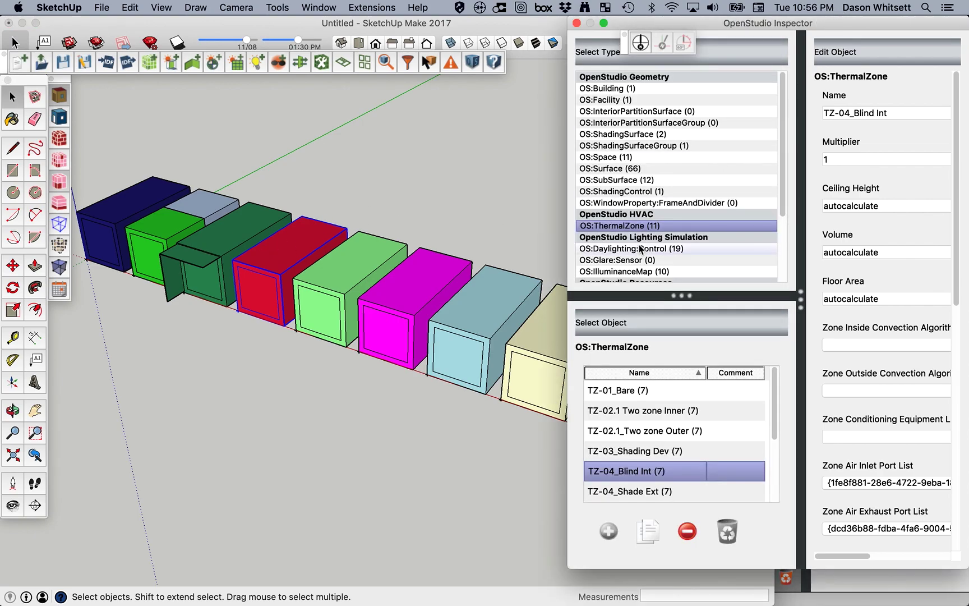
click(621, 192)
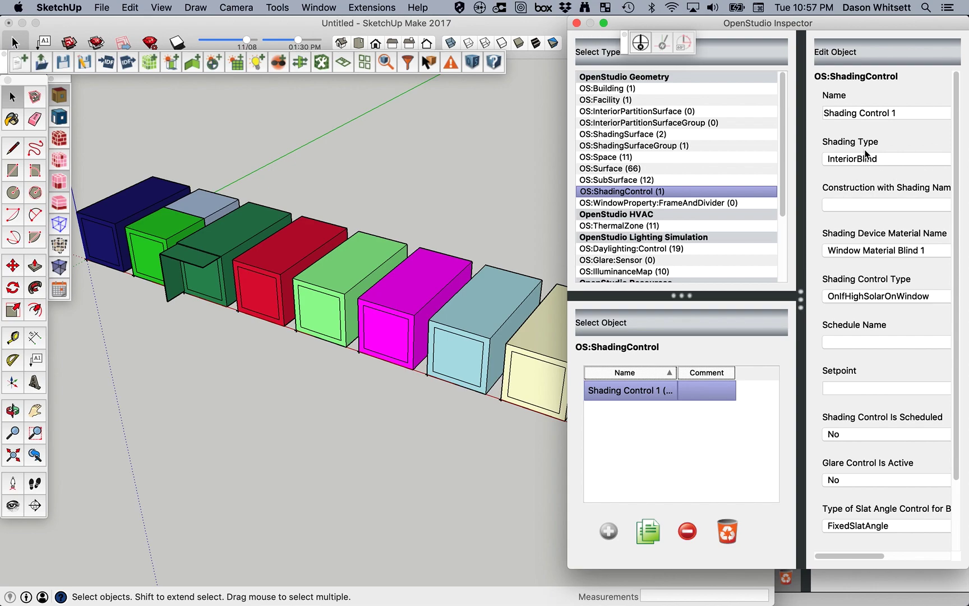
click(882, 251)
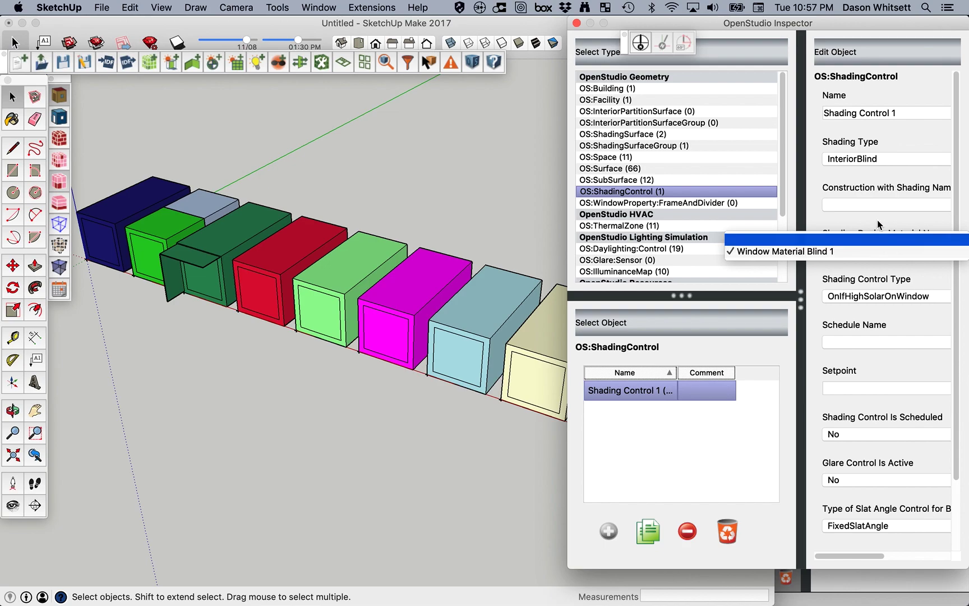
click(878, 225)
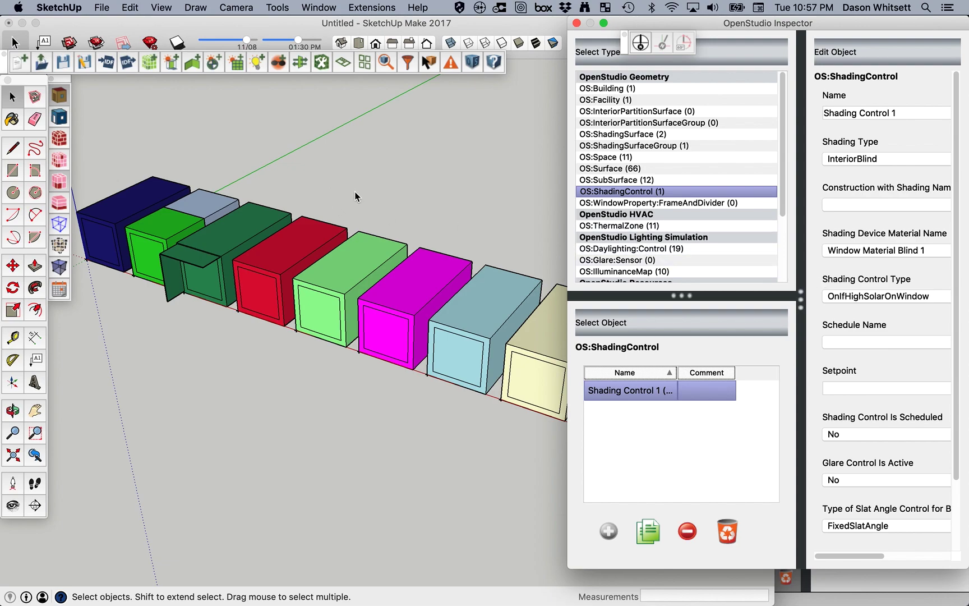
Step: Run the Set Shading Controls user script on the TZ-04_Blind Int space to assign Shading Control 1 to its window
click(398, 211)
click(301, 239)
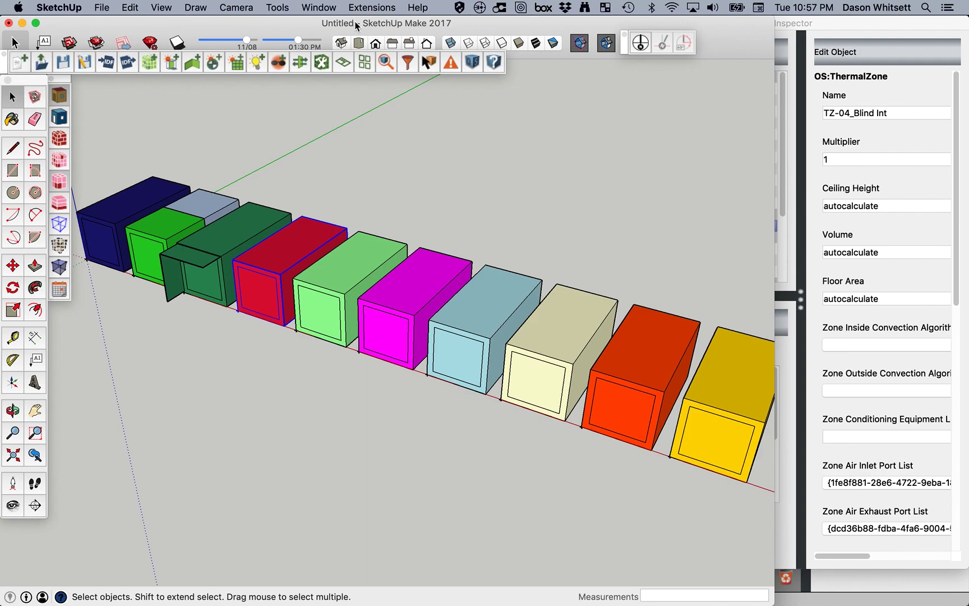
click(371, 7)
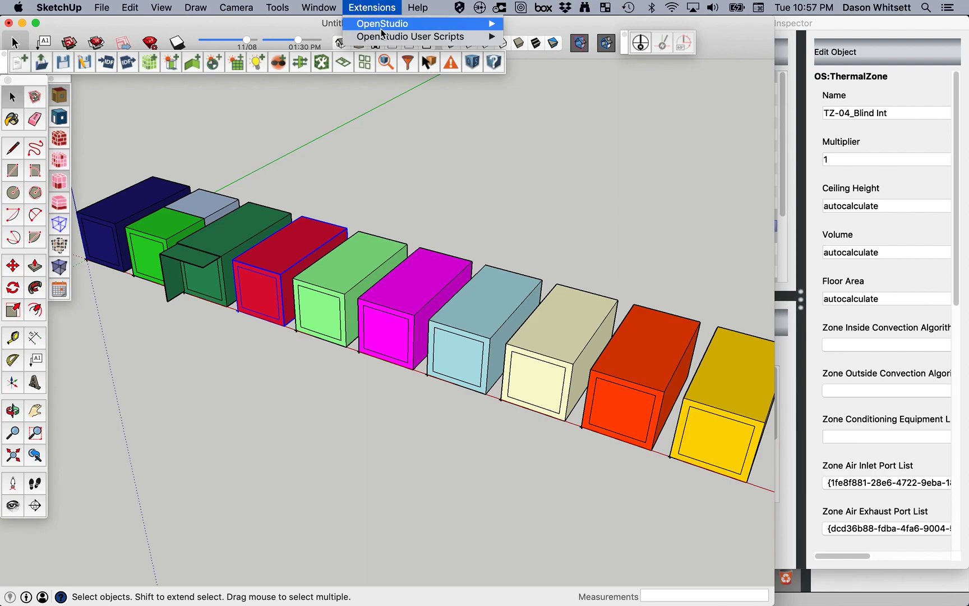
mouse_move(384, 37)
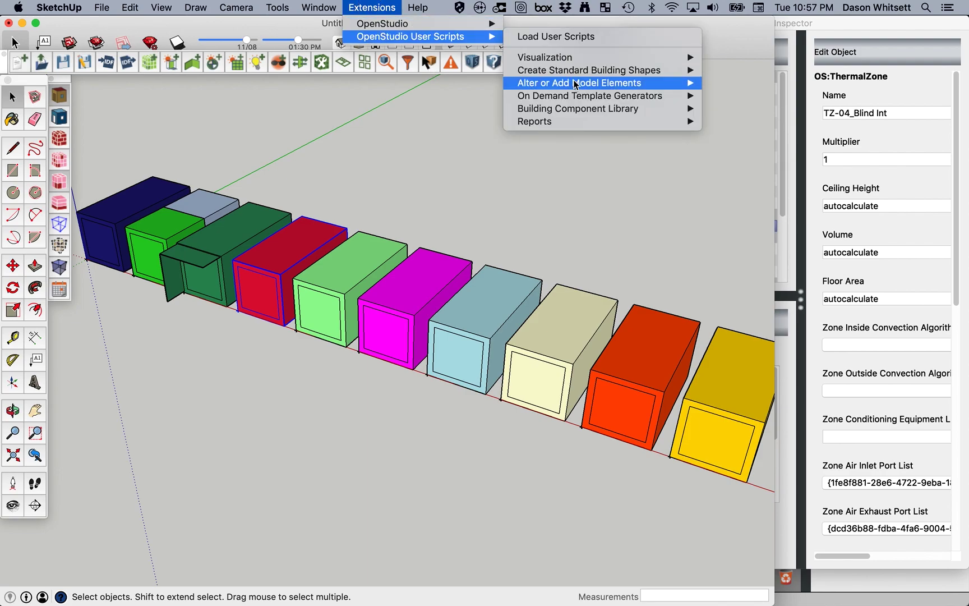
mouse_move(577, 84)
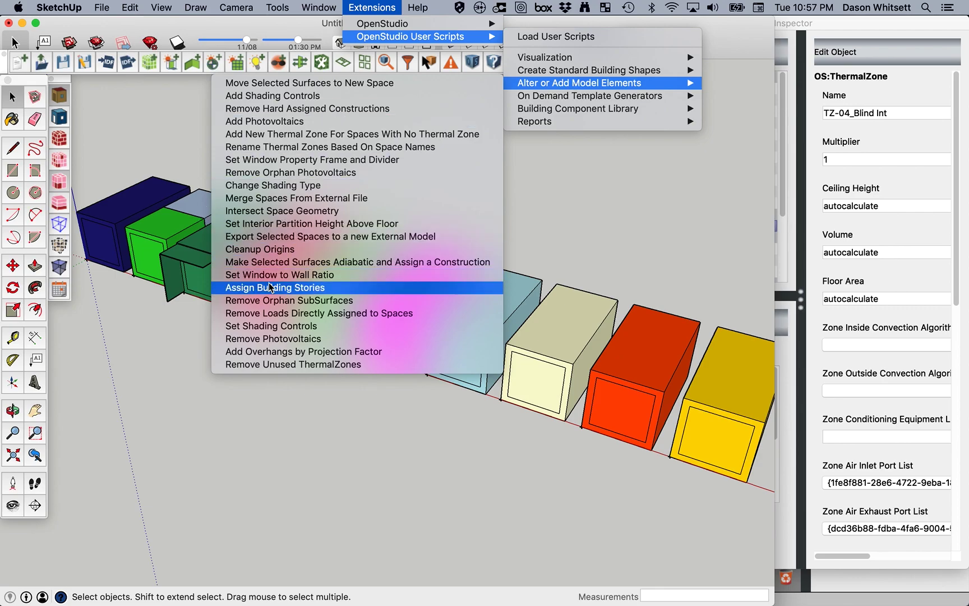
click(266, 329)
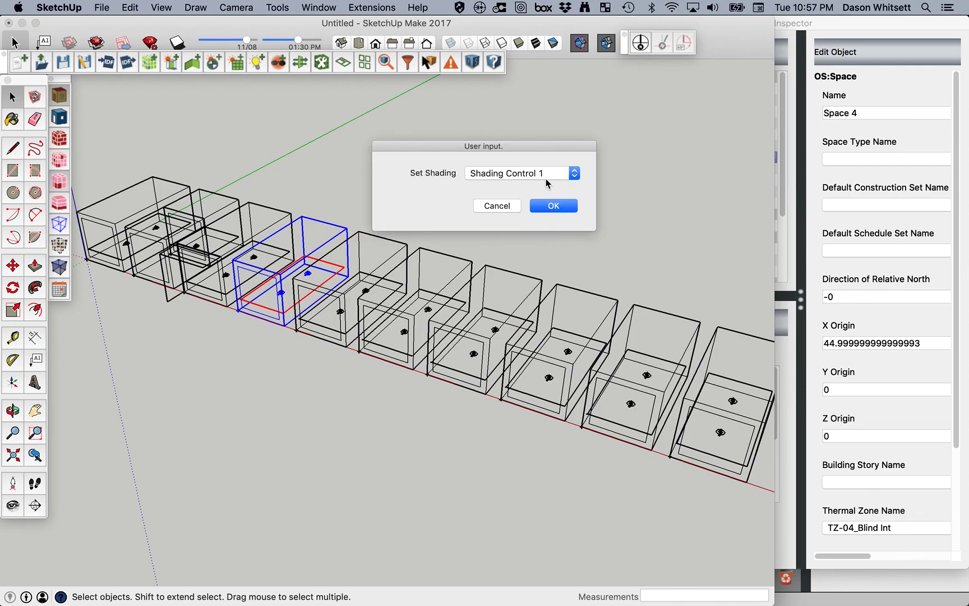
click(557, 207)
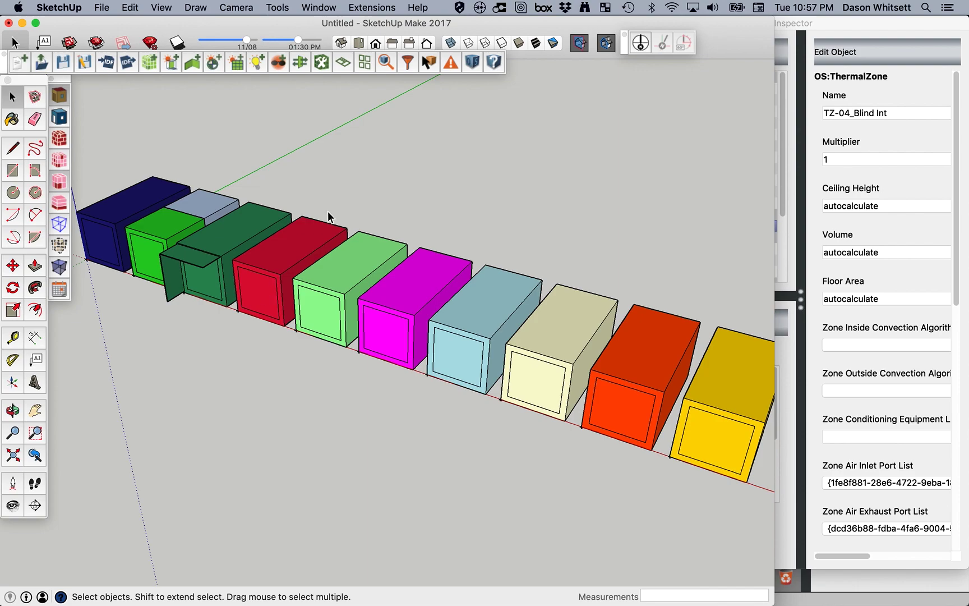
Step: Render the model by surface type and check the shading control assigned to the window inside the TZ-04_Blind Int space
double_click(258, 284)
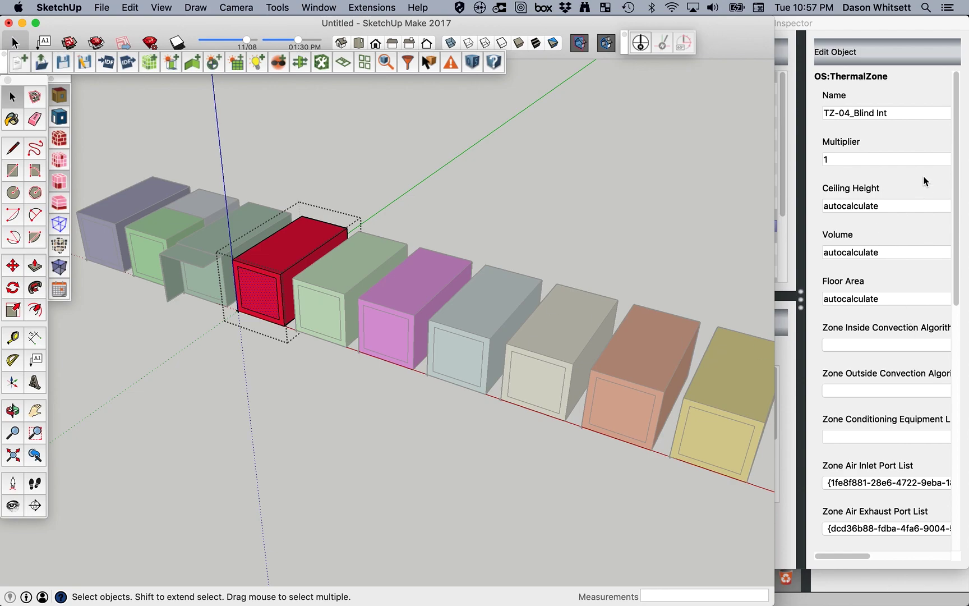
click(919, 159)
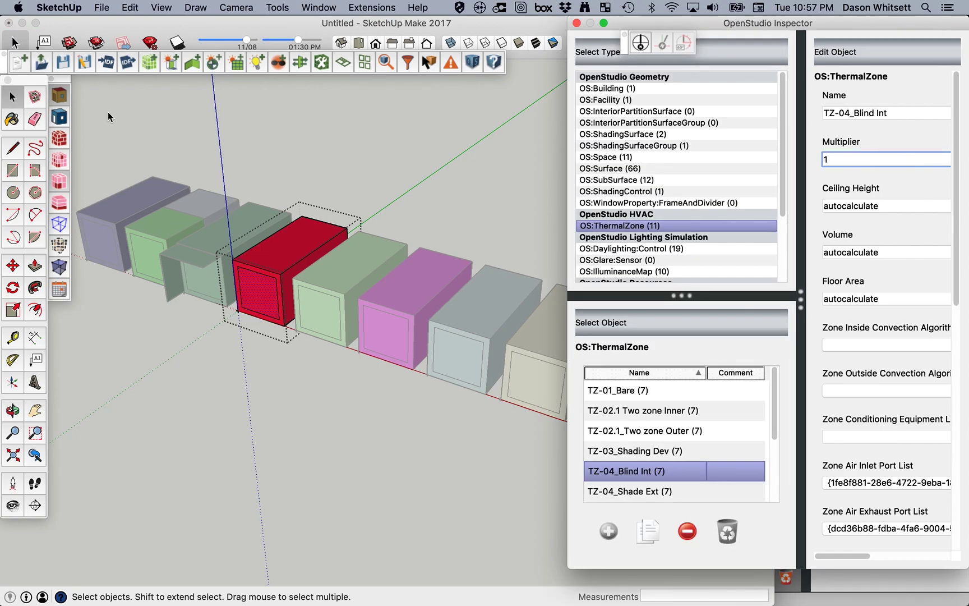
click(83, 103)
click(64, 95)
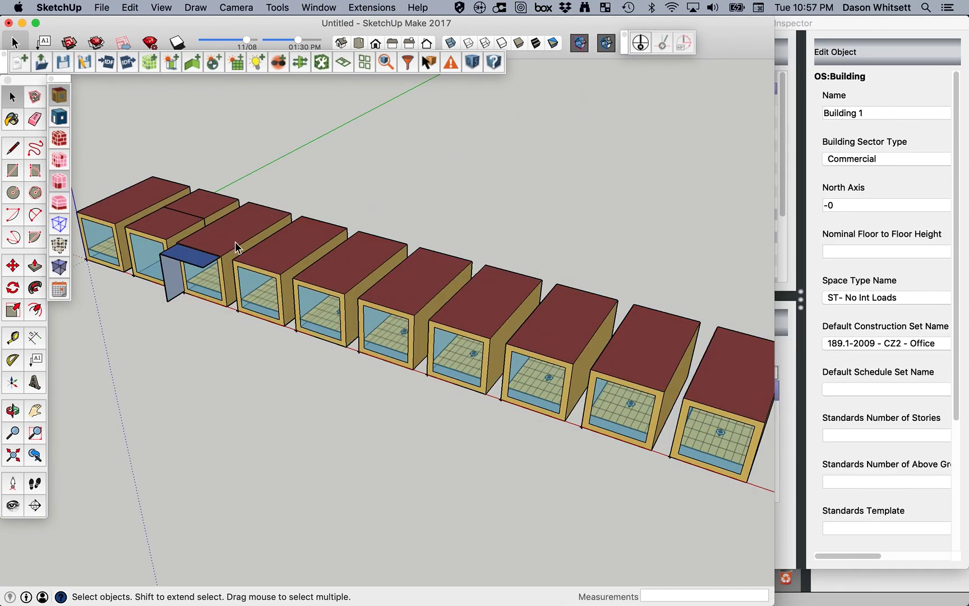
double_click(264, 283)
click(264, 291)
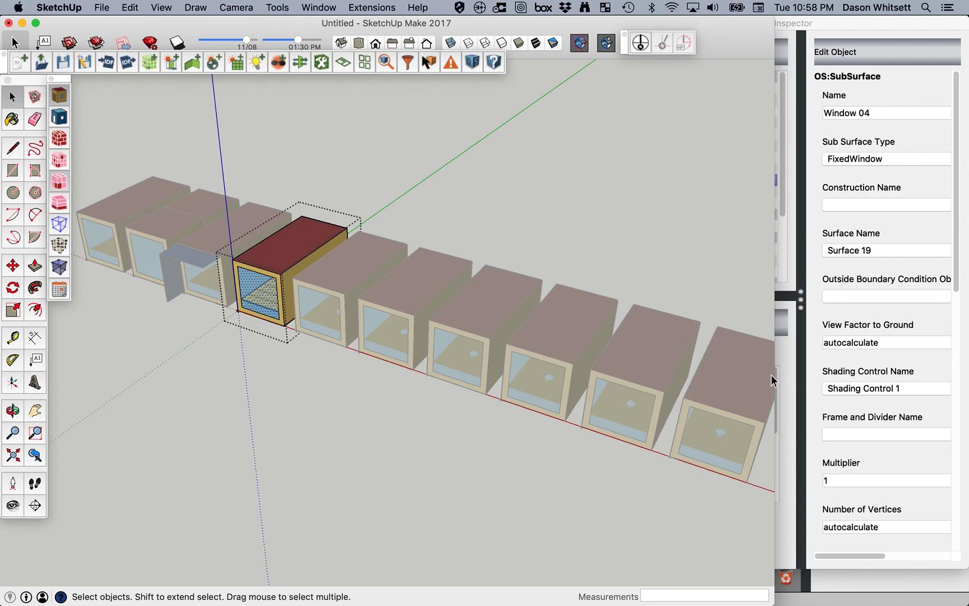
click(471, 224)
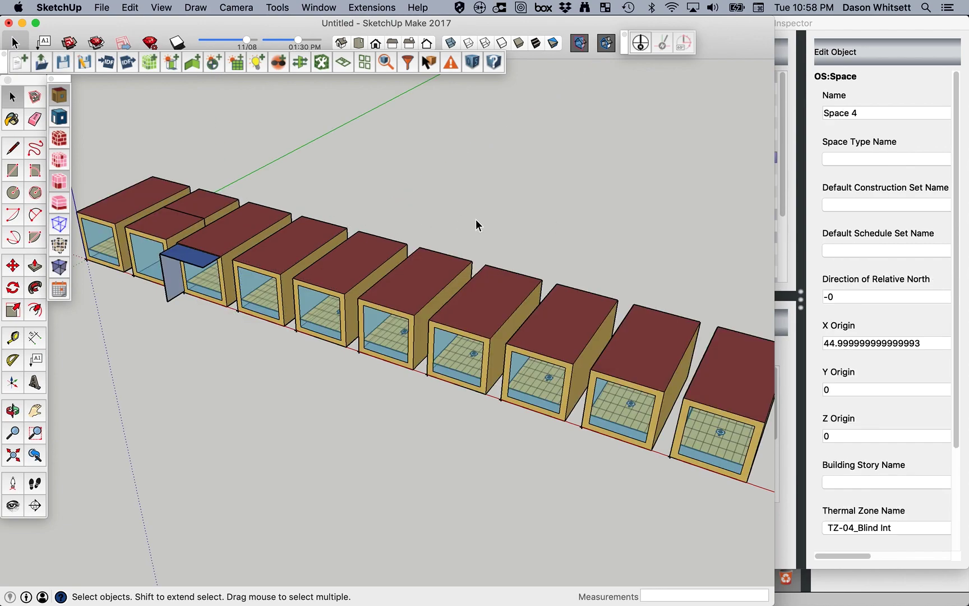
Step: Render the model by thermal zone and run the Add Shading Controls user script on the TZ-05_Blind Ext space with *New Blind* as shading material
click(376, 249)
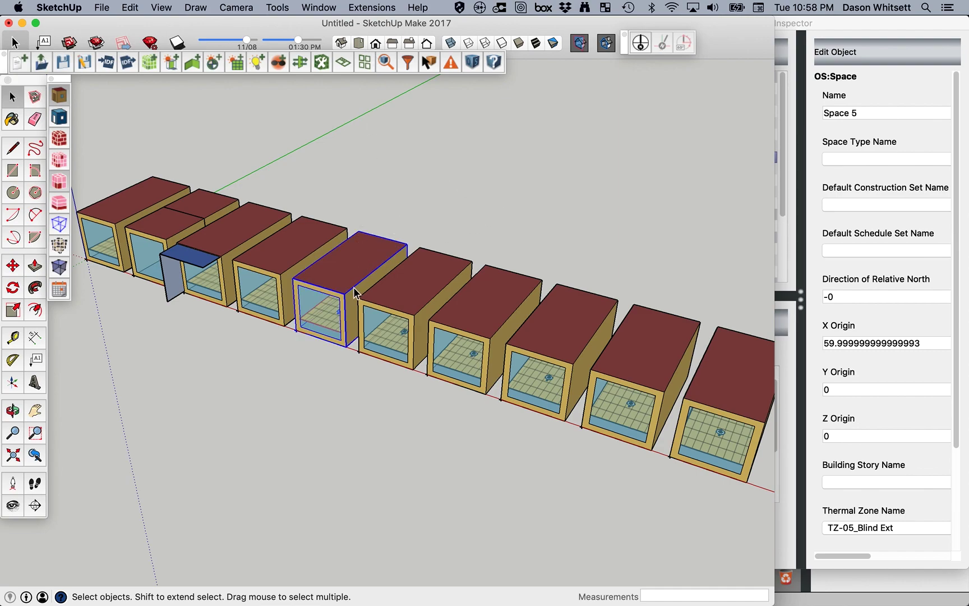
click(59, 181)
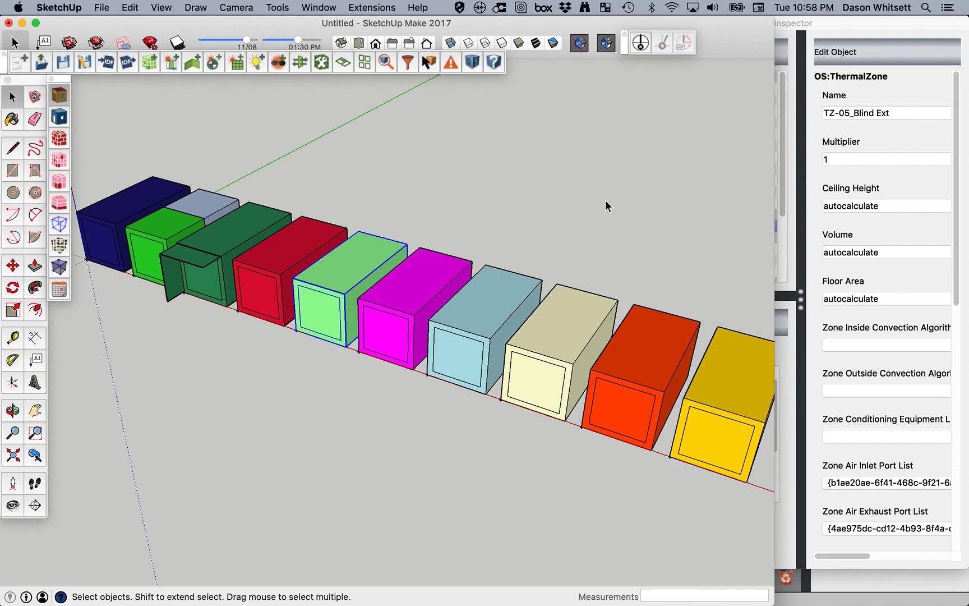
click(369, 12)
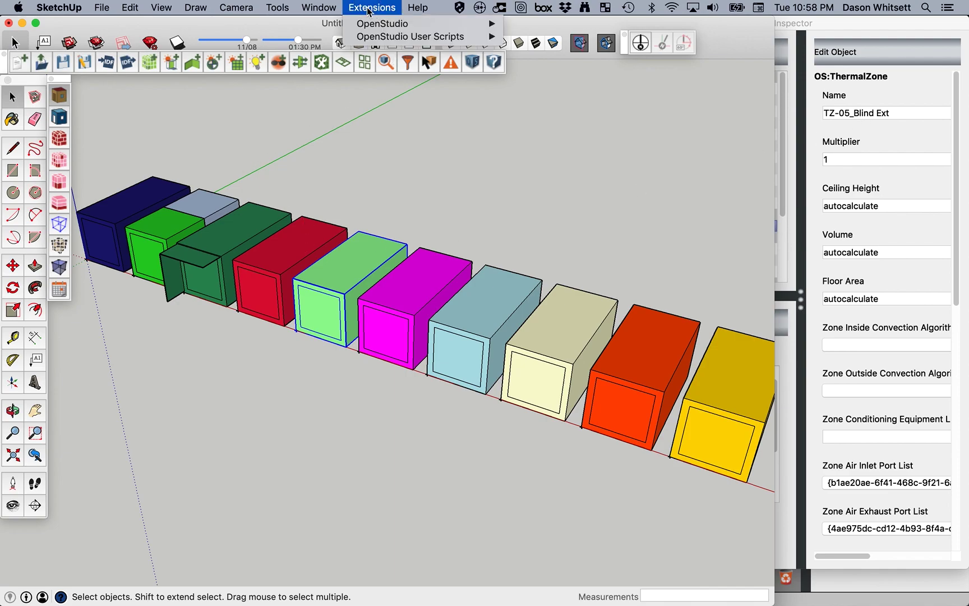
mouse_move(411, 37)
mouse_move(605, 86)
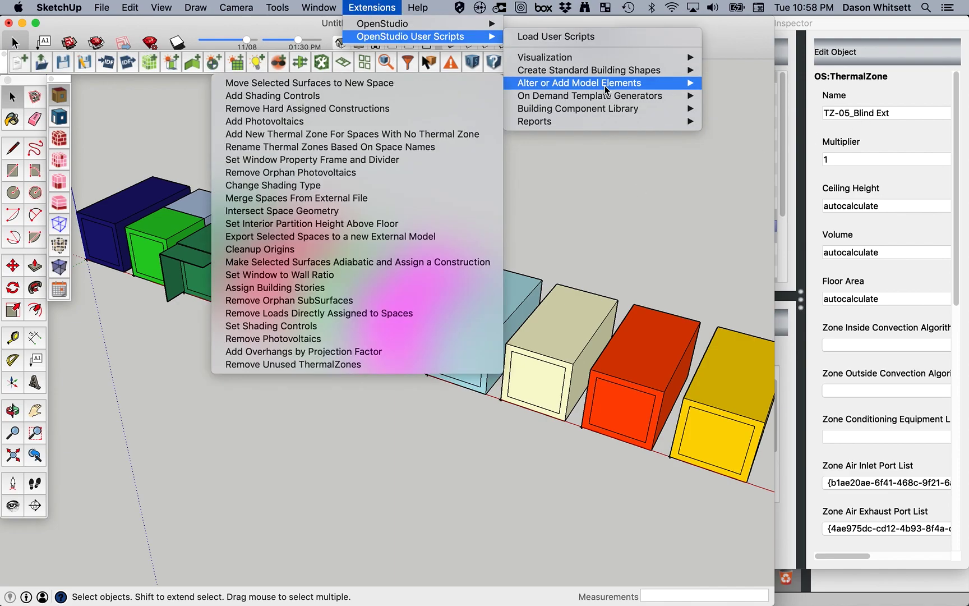
click(302, 101)
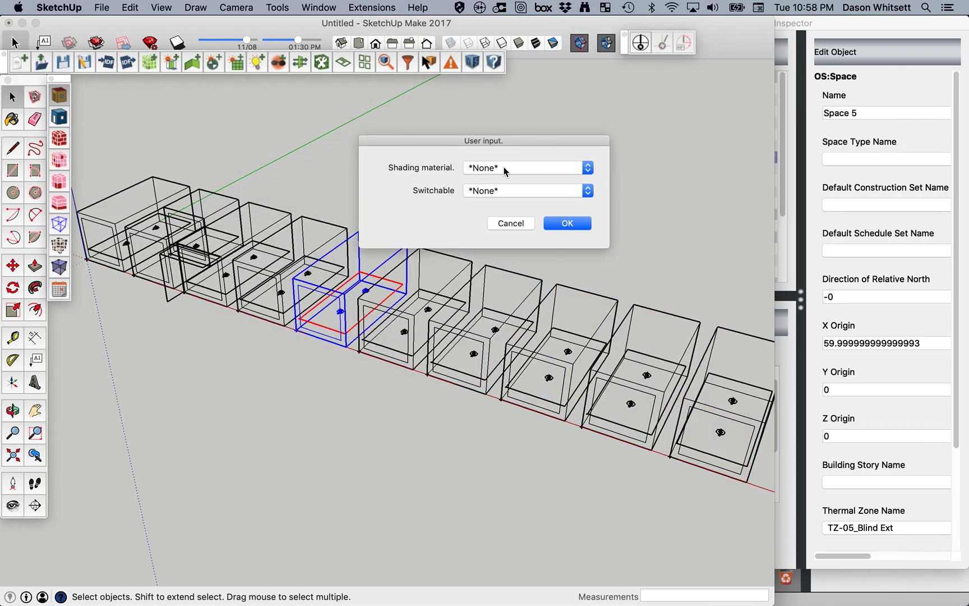
click(505, 170)
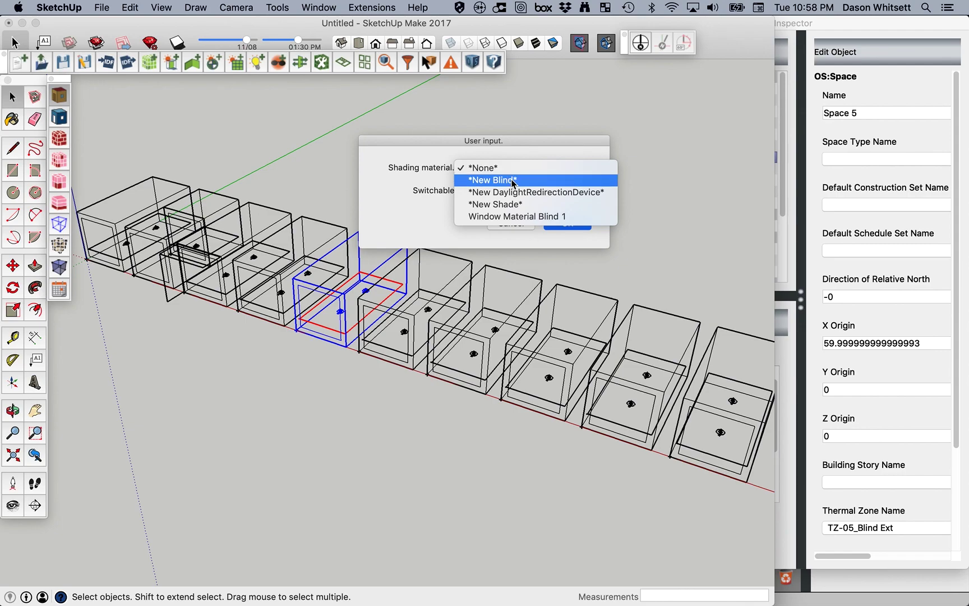
click(512, 180)
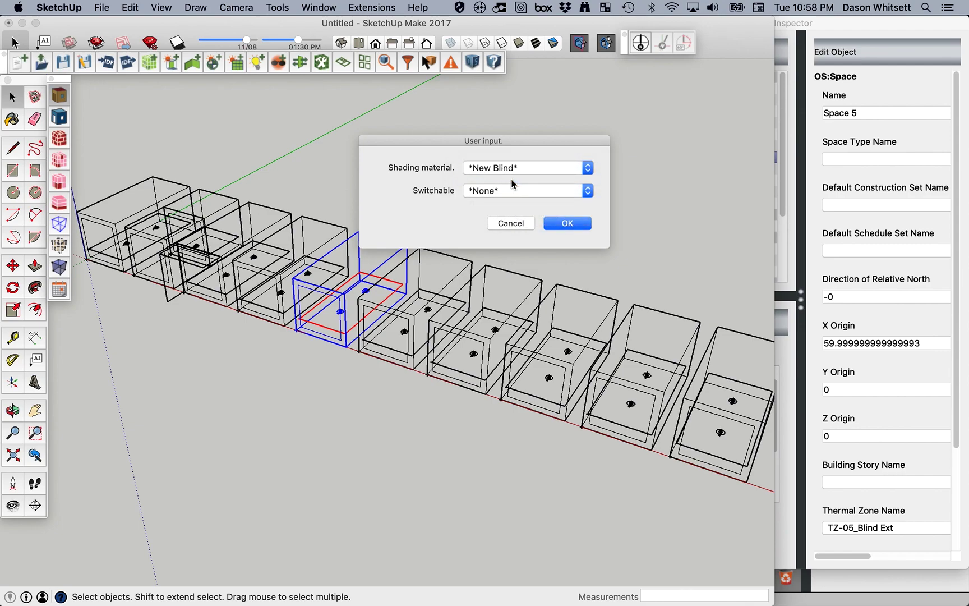
click(587, 225)
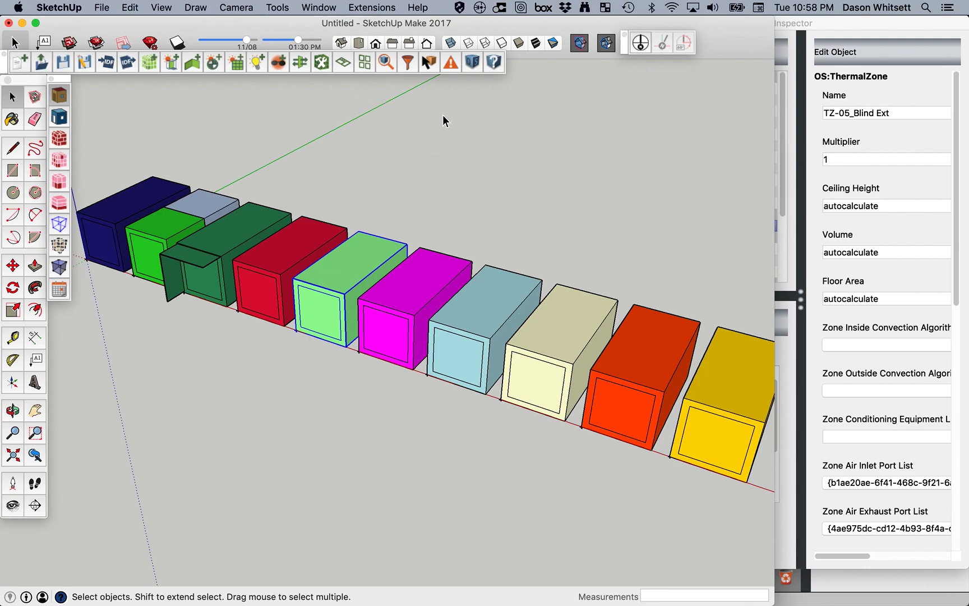
Step: Set the shading type of Shading Control 2 to ExteriorBlind in the OpenStudio Inspector
click(834, 83)
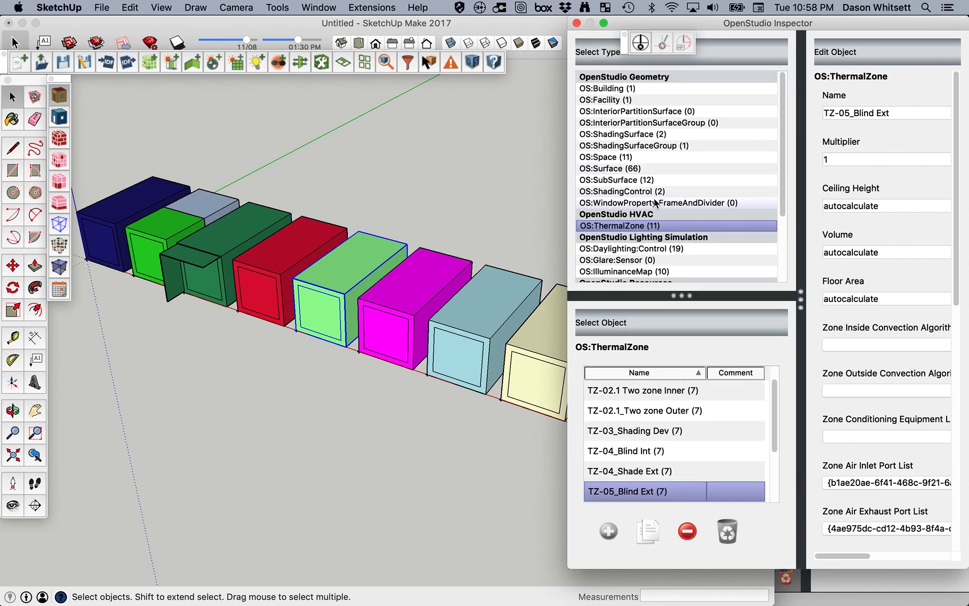
click(630, 193)
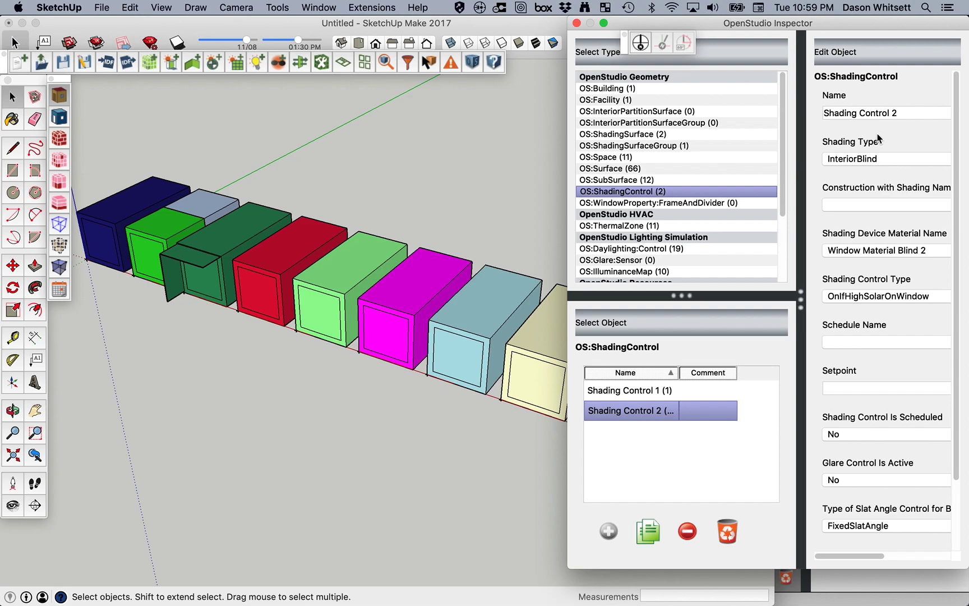
click(893, 161)
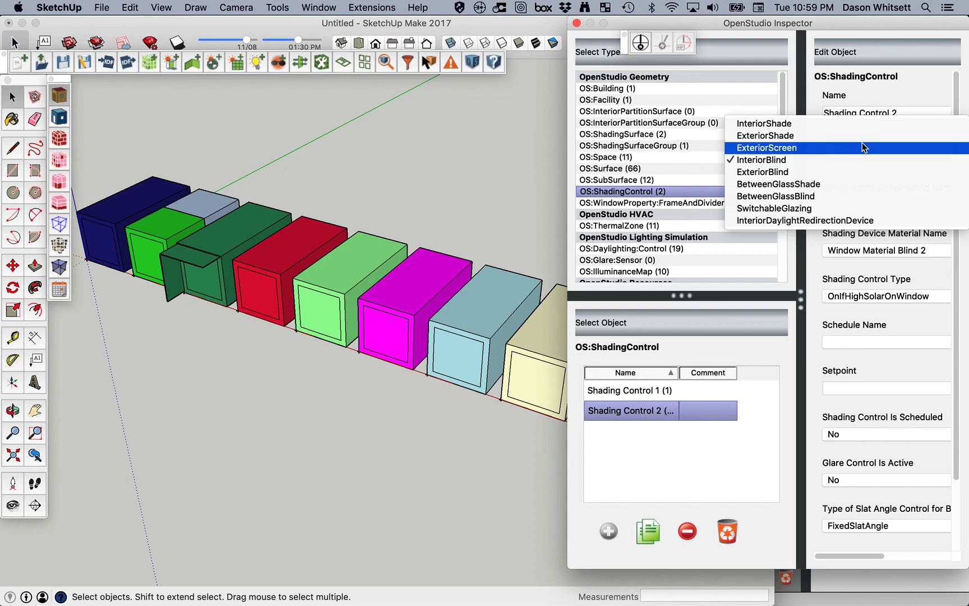
click(858, 172)
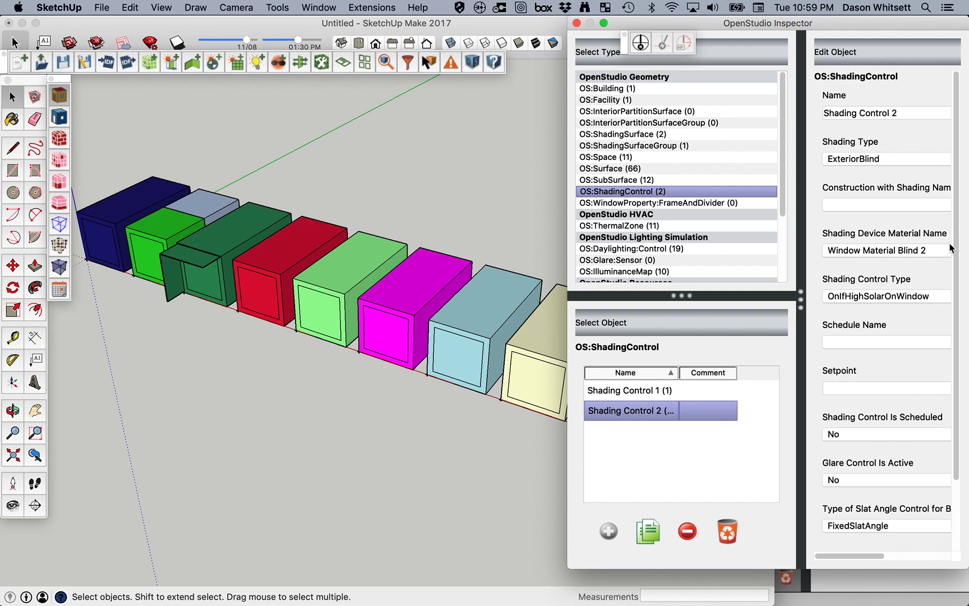
Step: Run the Set Shading Controls user script on the window of the TZ-05_Blind Ext space to assign Shading Control 2
click(419, 204)
click(370, 246)
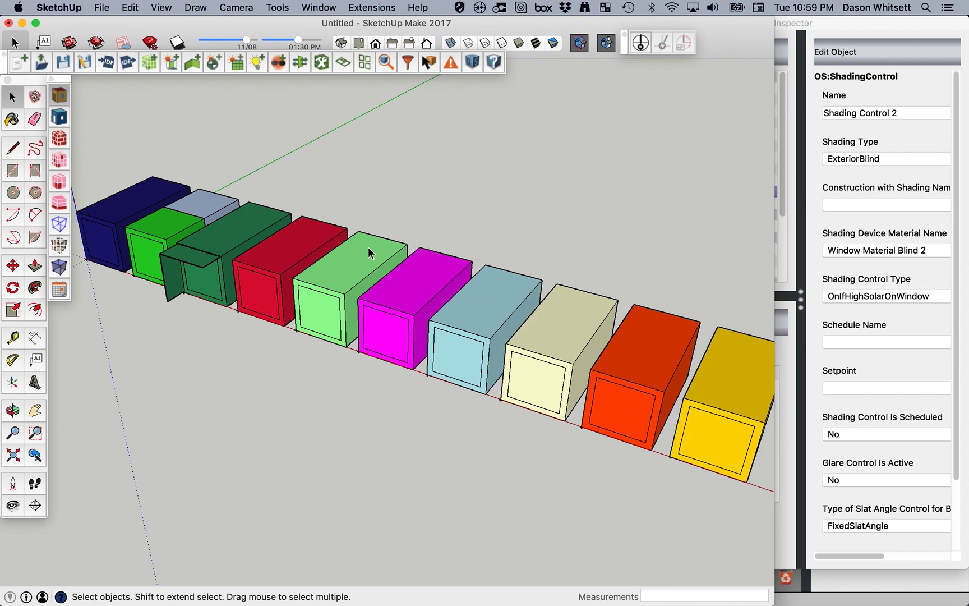
double_click(323, 312)
click(323, 316)
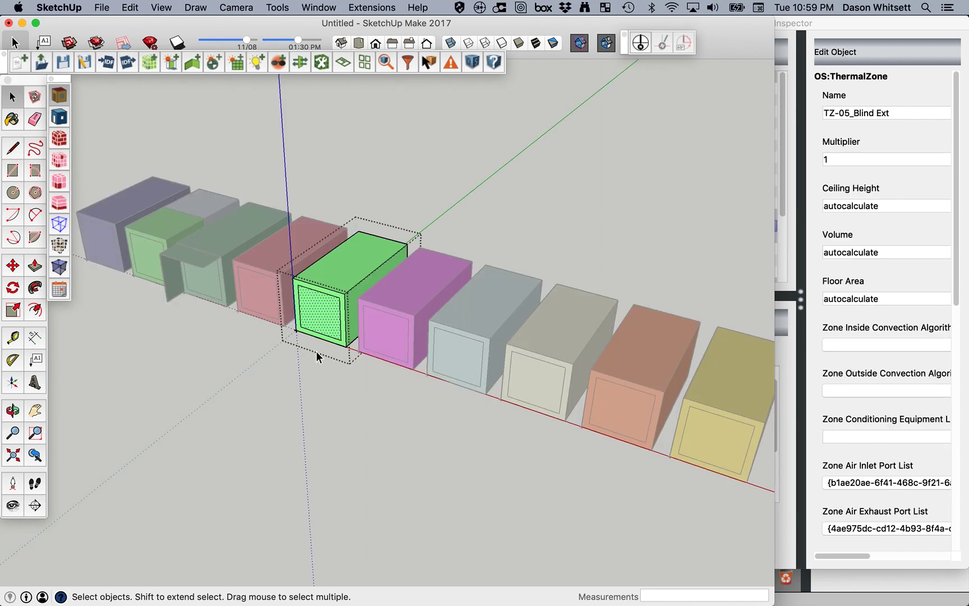
click(376, 9)
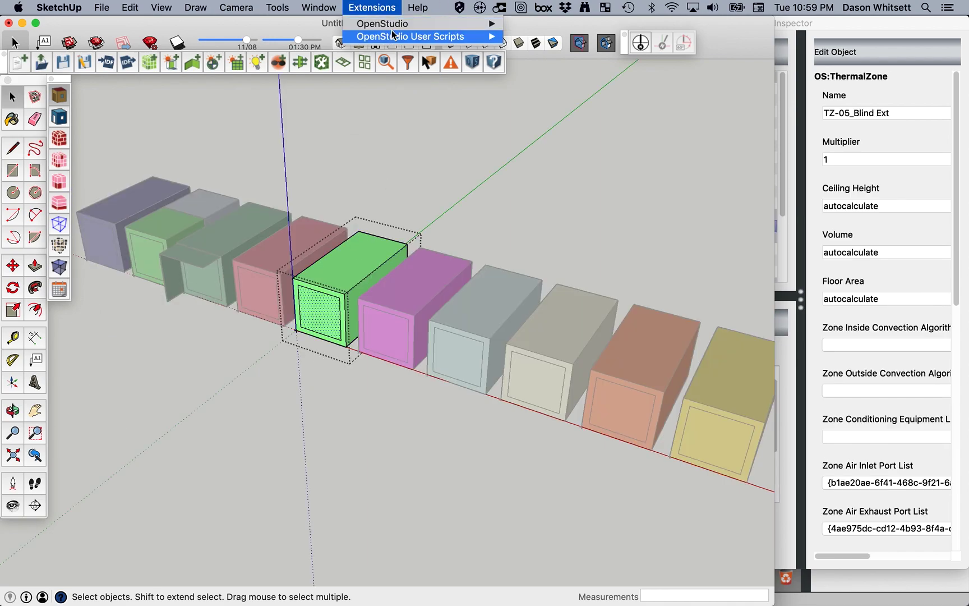
mouse_move(393, 36)
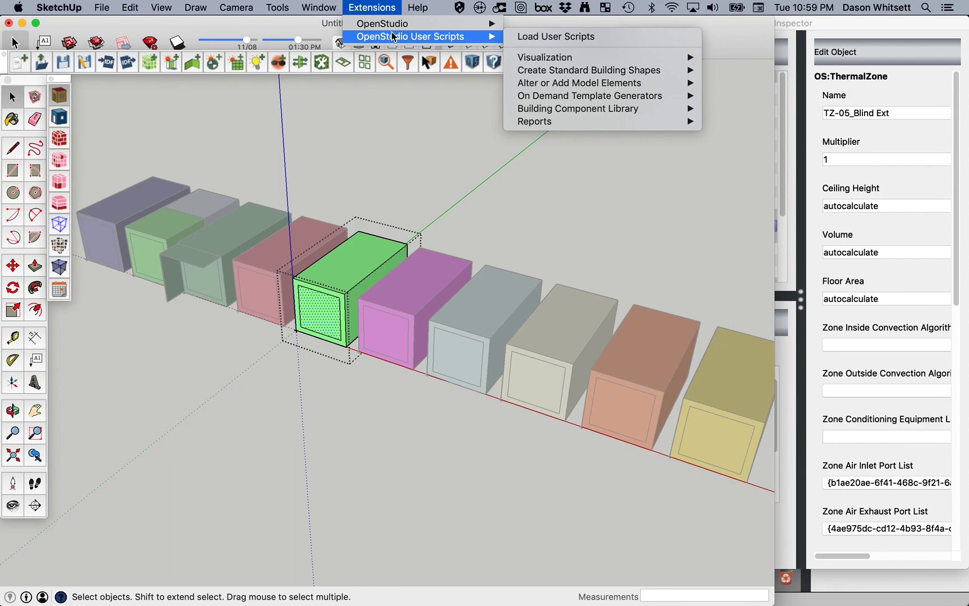
mouse_move(610, 84)
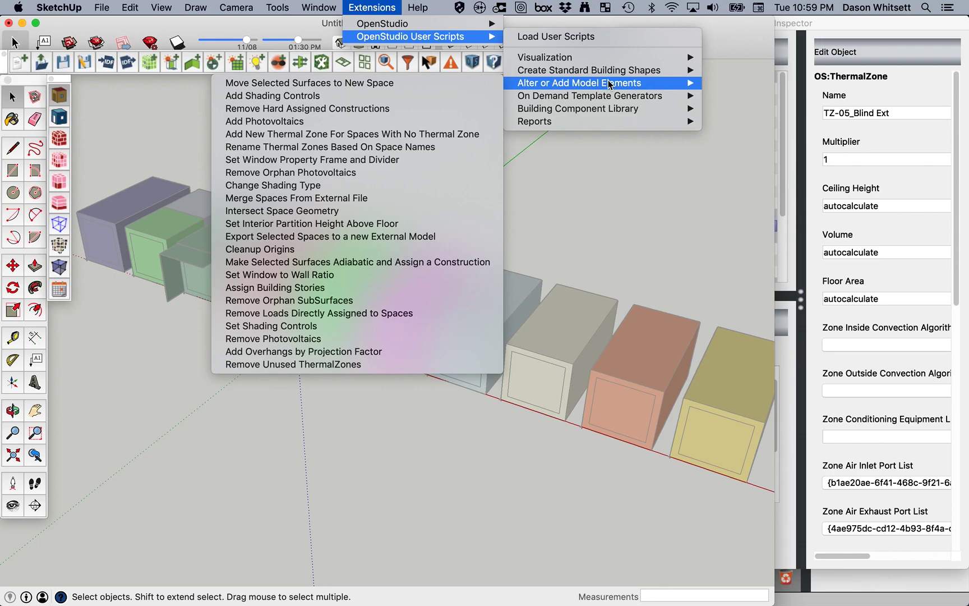
click(296, 332)
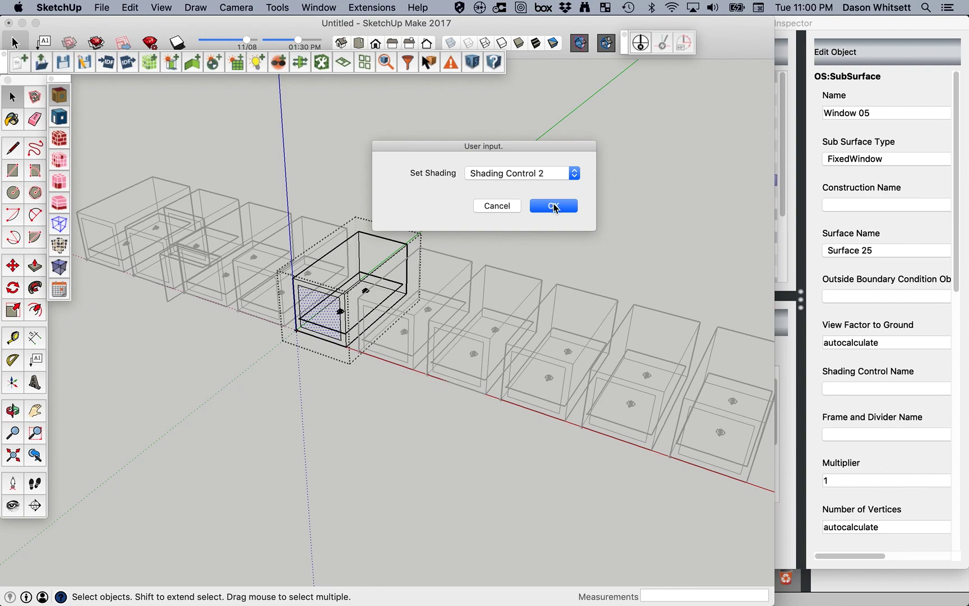
click(554, 206)
Step: Render the model by surface type and check the shading control assigned to the window of the TZ-05_Blind Ext space
click(312, 306)
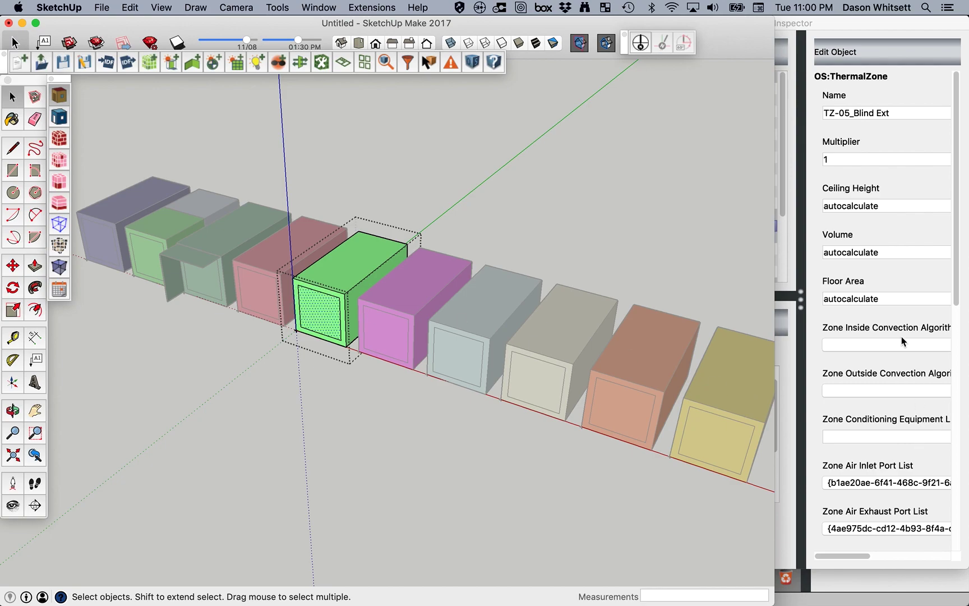
click(59, 96)
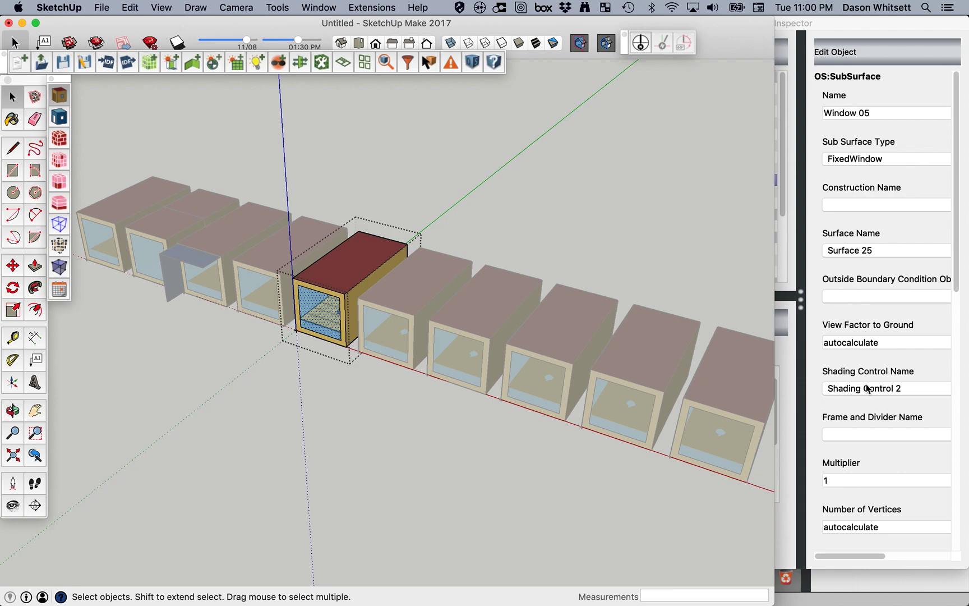
click(575, 247)
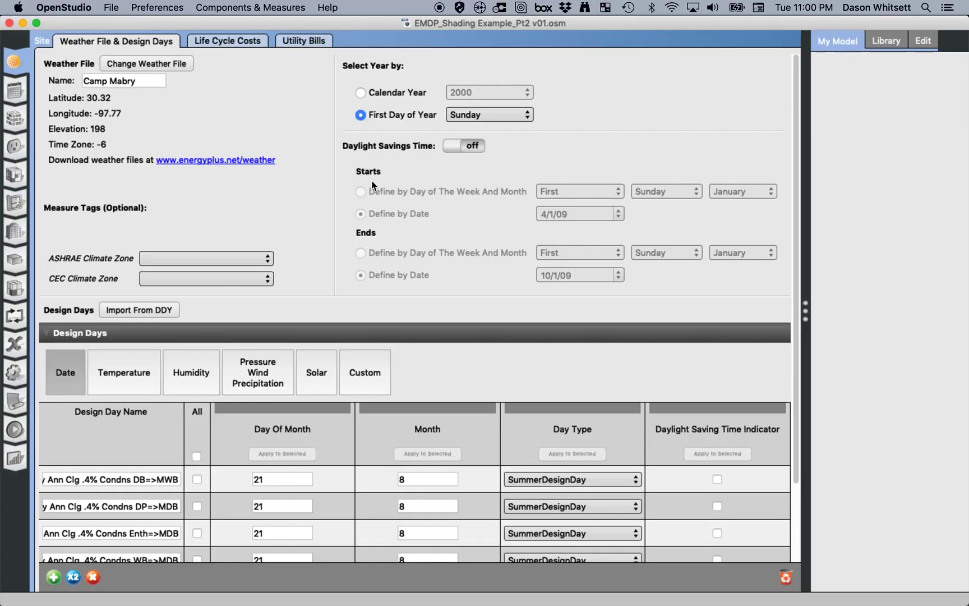
Step: In the OpenStudio application, reopen the model EMDP_Shading Example_Pt2 v01.osm from the Blind example folder
click(112, 7)
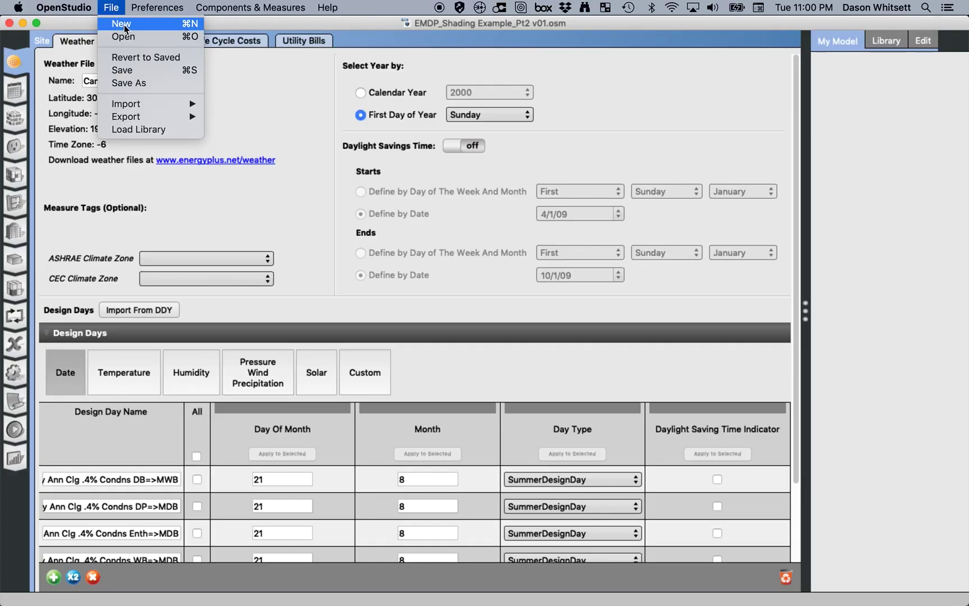
click(121, 37)
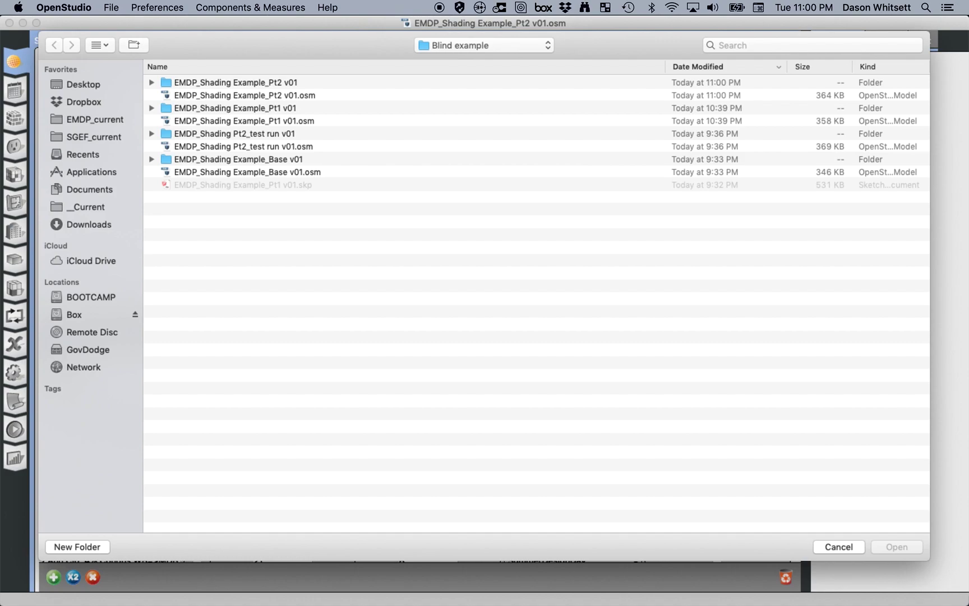
key(Down)
key(Down)
click(897, 547)
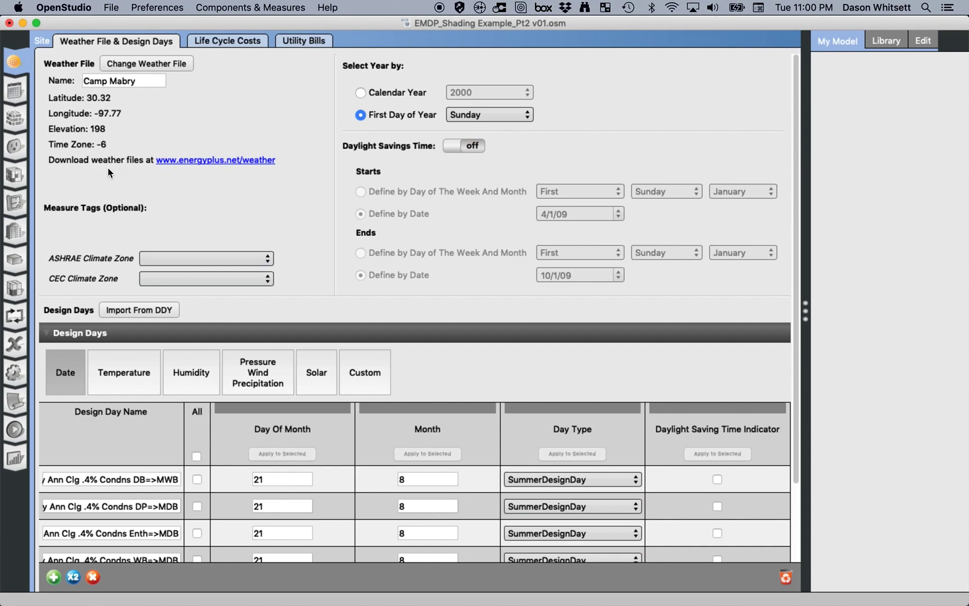
Step: Rename the blind window material Window Material Blind 1 as "Blind Matl- Int" in the construction materials
click(15, 119)
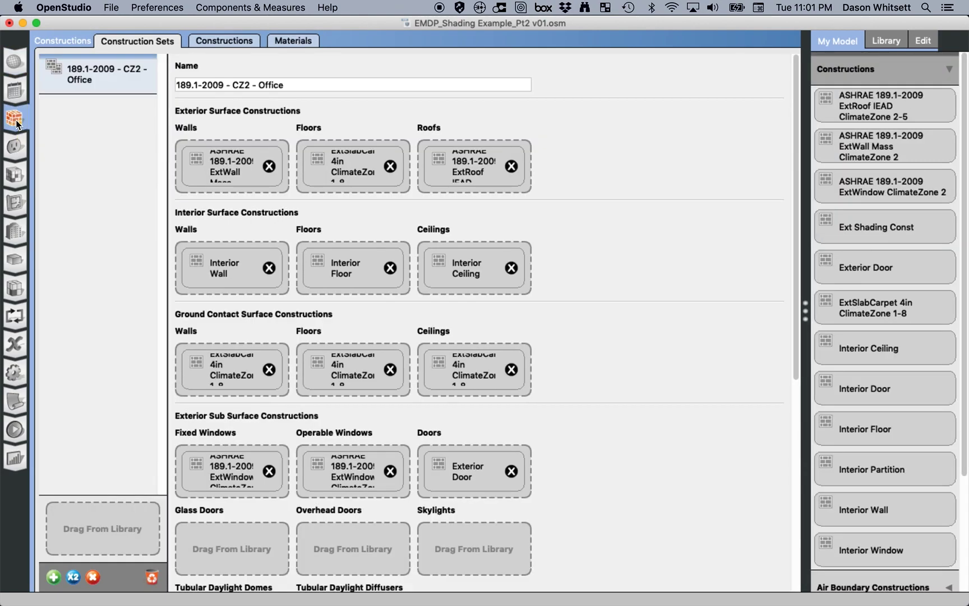
click(299, 42)
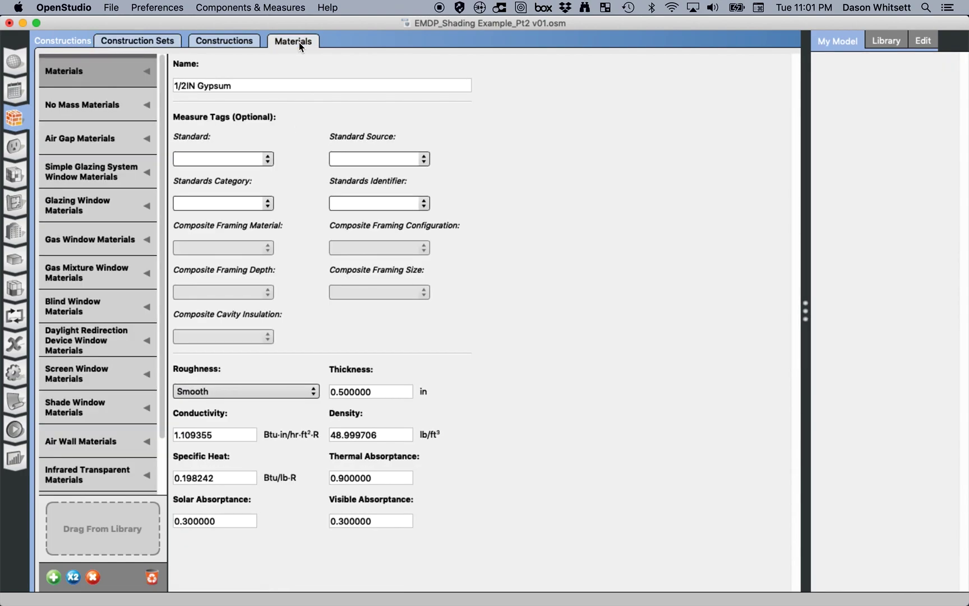
click(148, 306)
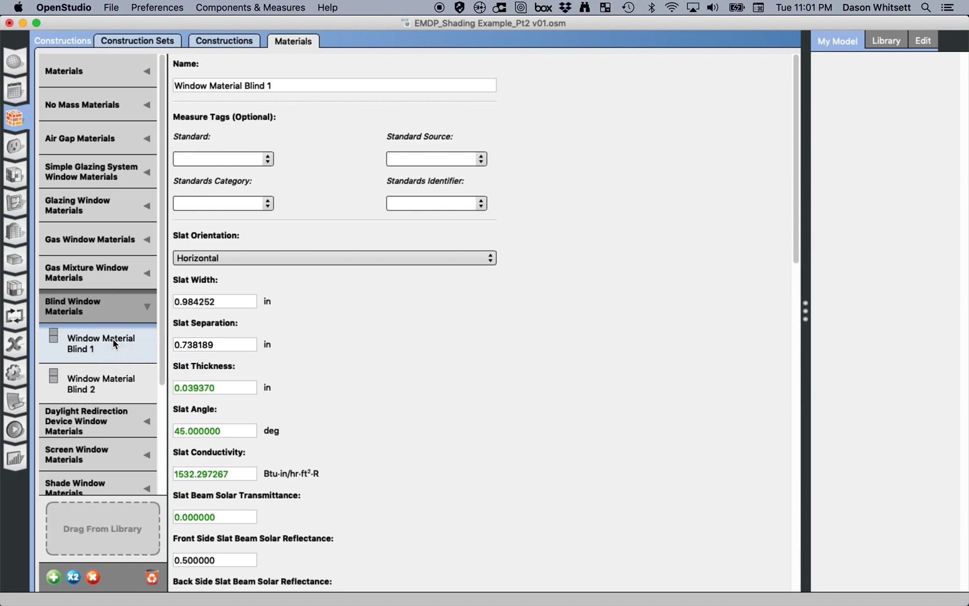
double_click(275, 85)
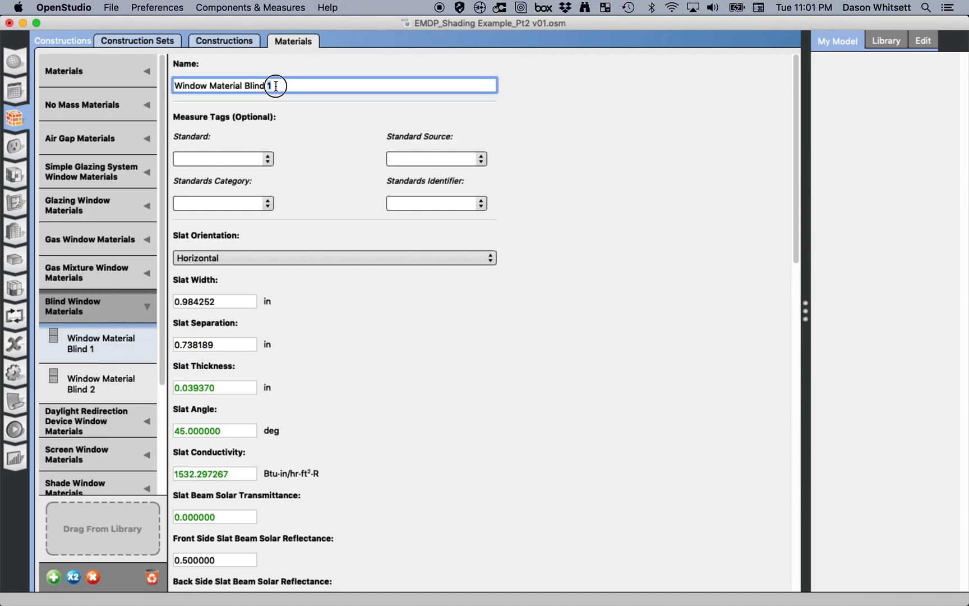
drag(275, 86, 89, 82)
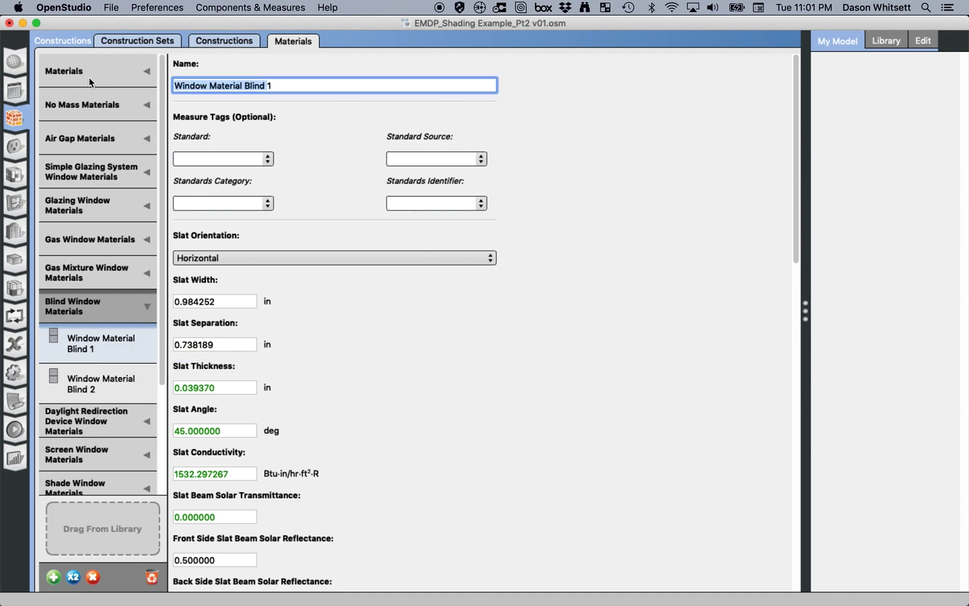
key(BackSpace)
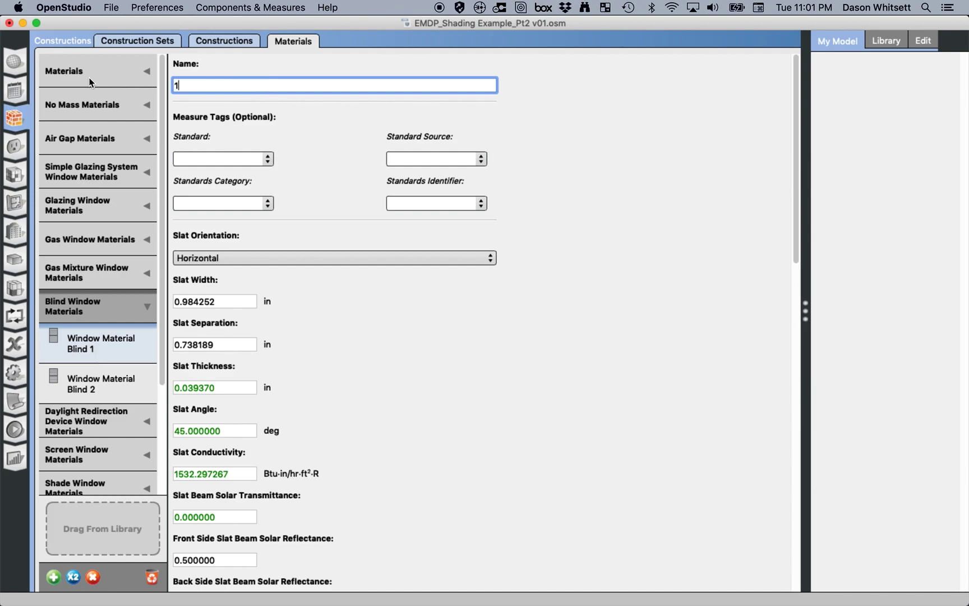
text(Blind Matl- Int)
key(Tab)
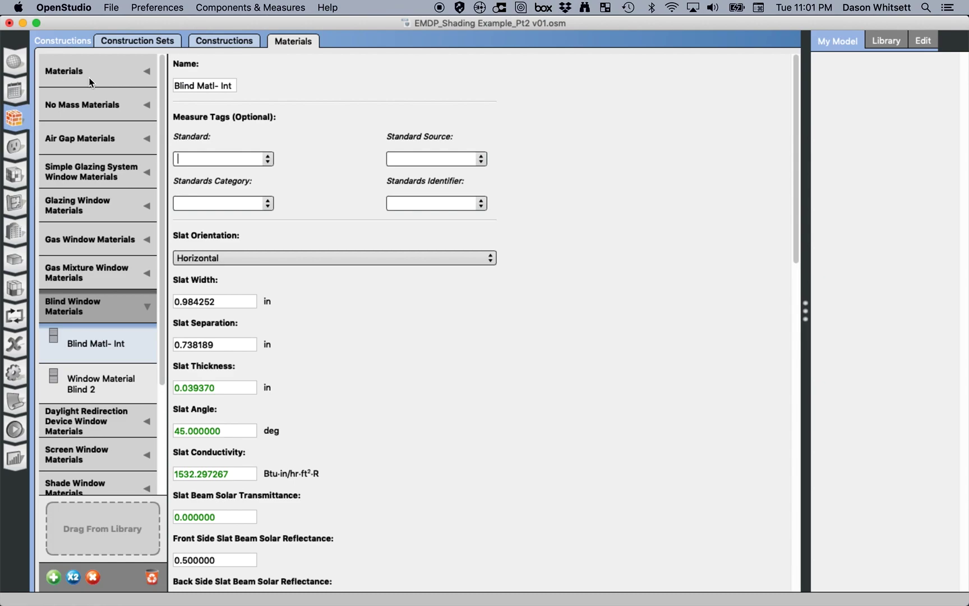
Step: Rename the blind window material Window Material Blind 2 as "Blind Matl-Ext"
click(118, 379)
click(294, 86)
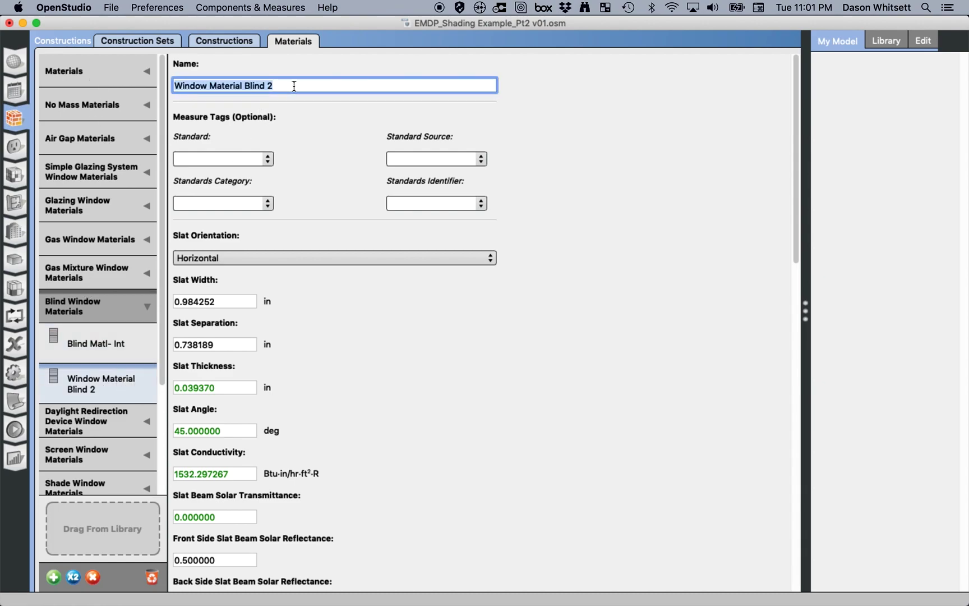
text(B)
text(nd )
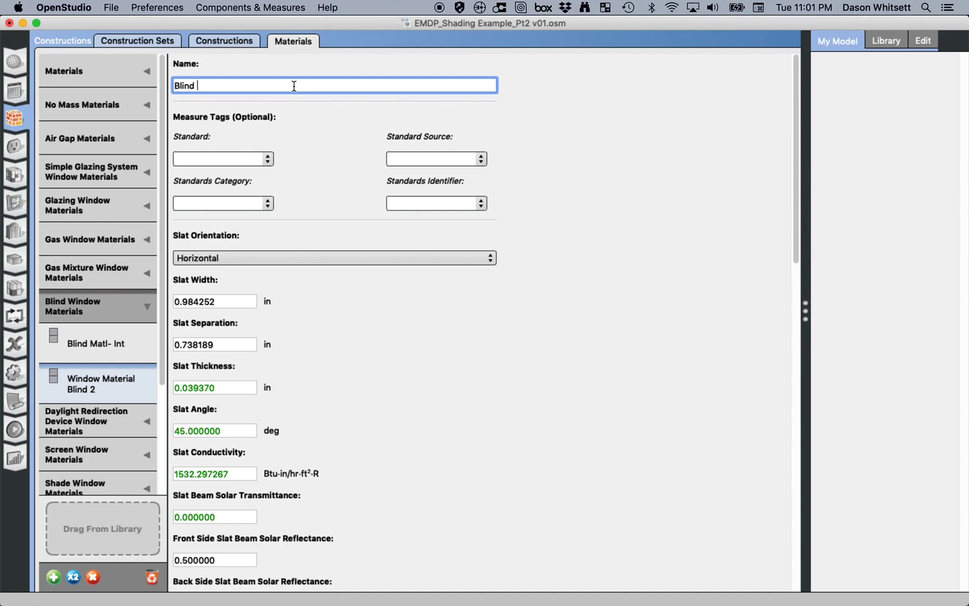
text(Matl- Ext)
key(Left)
key(Left)
key(Left)
key(BackSpace)
key(Return)
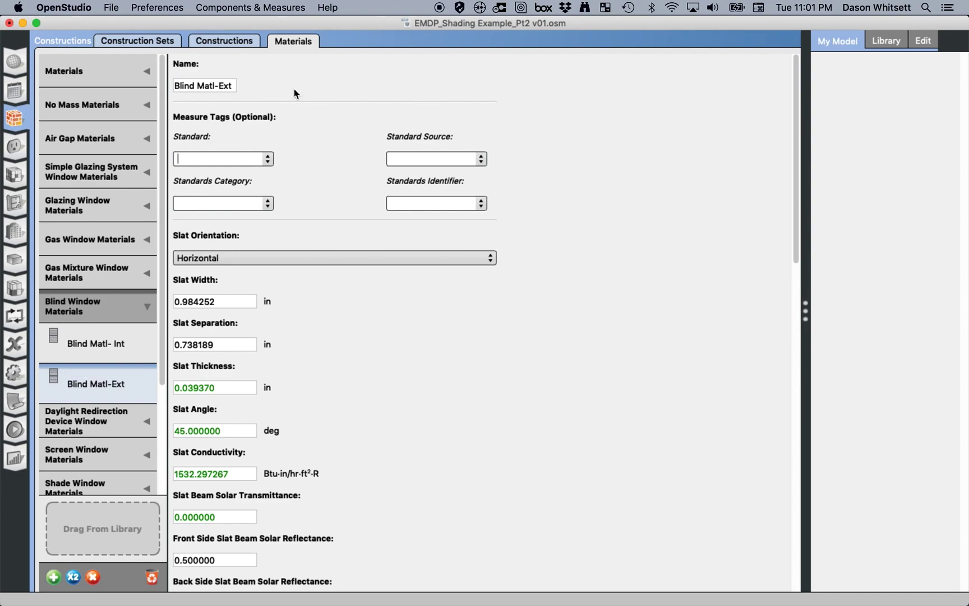
Step: Review the slat orientation options, slat width and slat angle of the Blind Matl- Int material
click(90, 346)
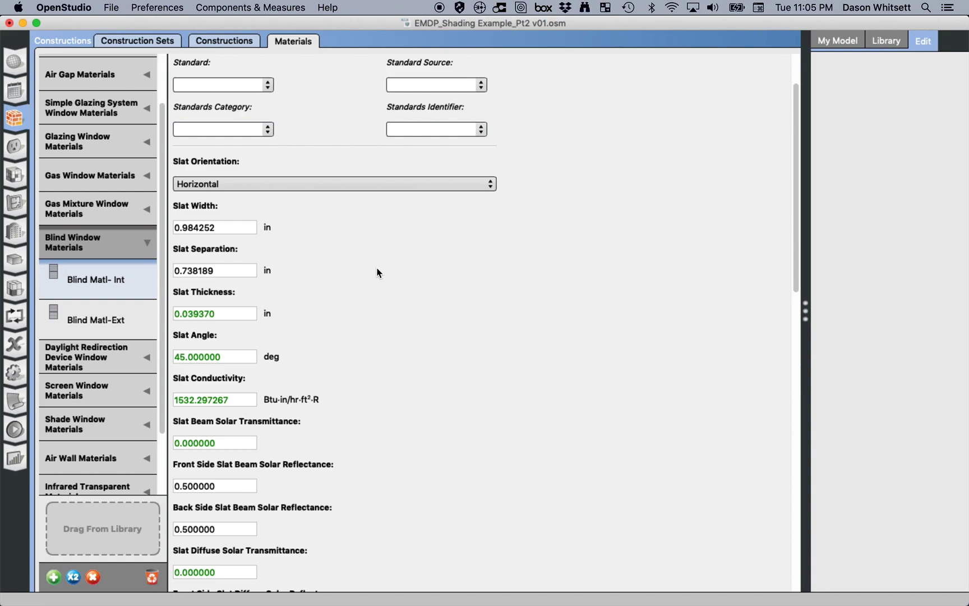
scroll(377, 269, up, 3)
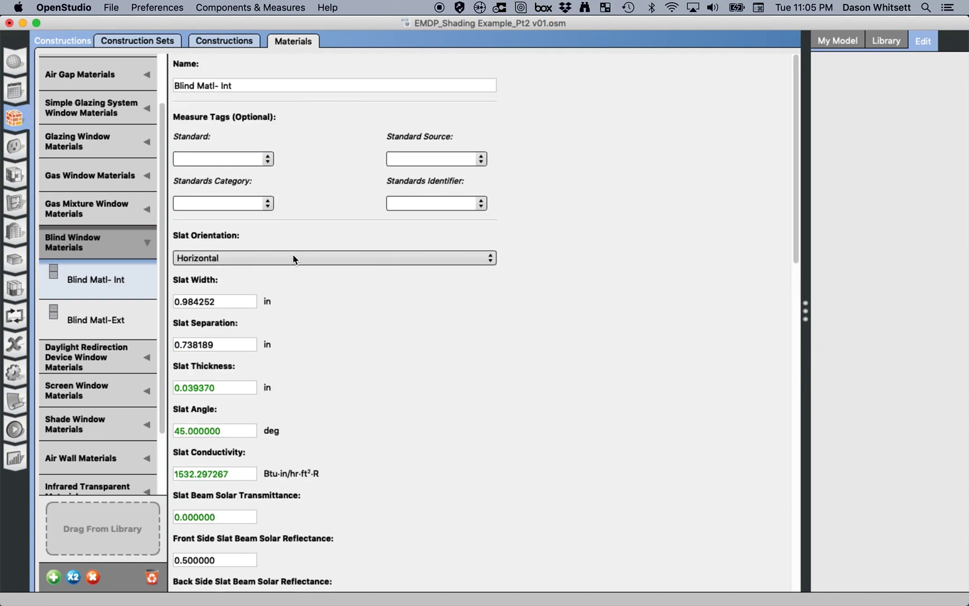
click(264, 258)
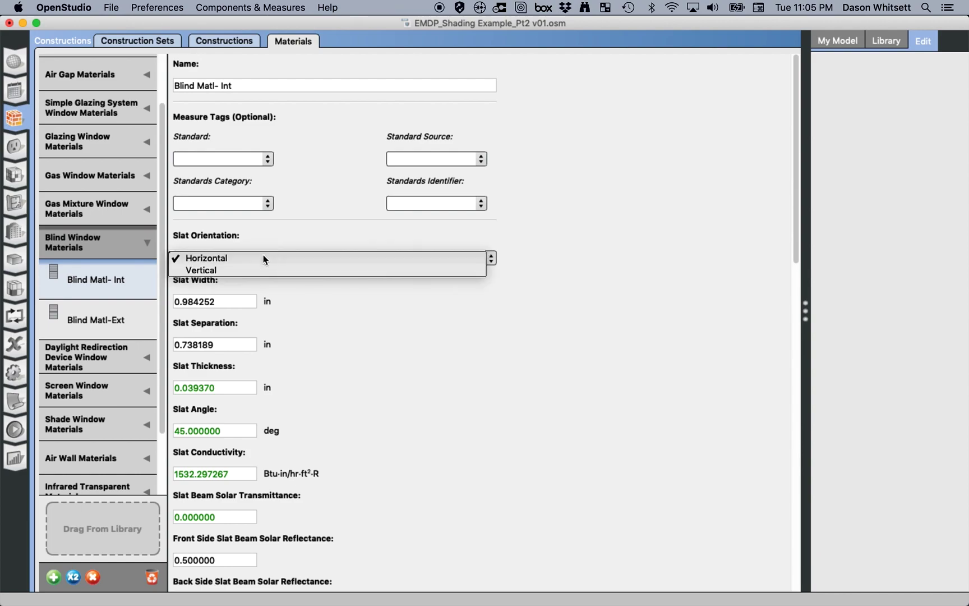
click(263, 234)
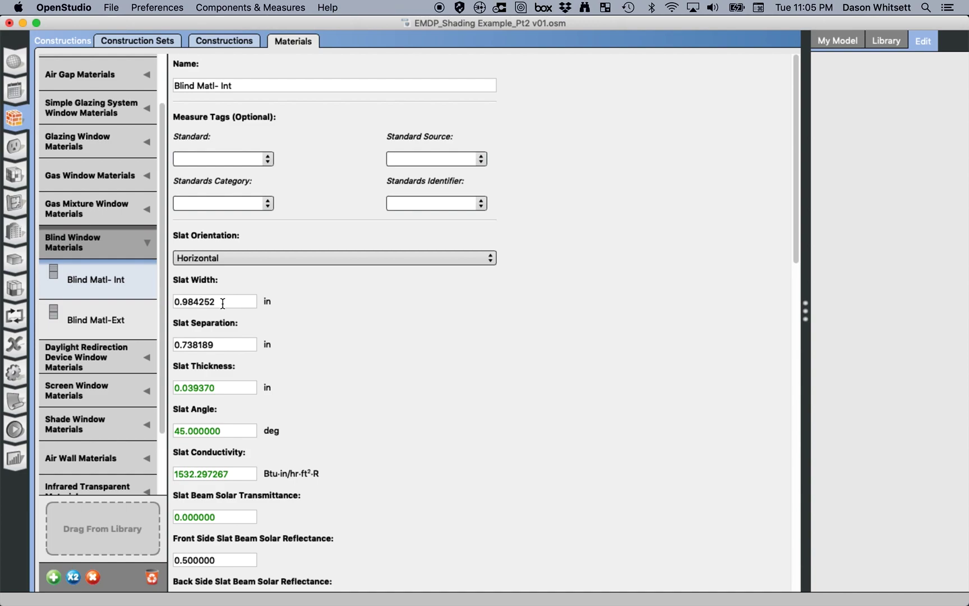
drag(222, 306, 151, 295)
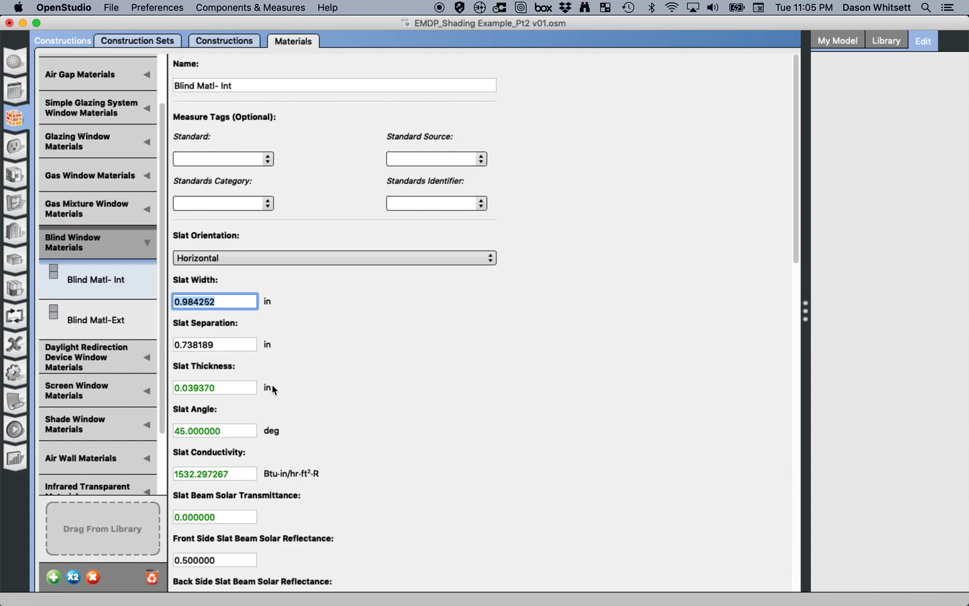
click(229, 430)
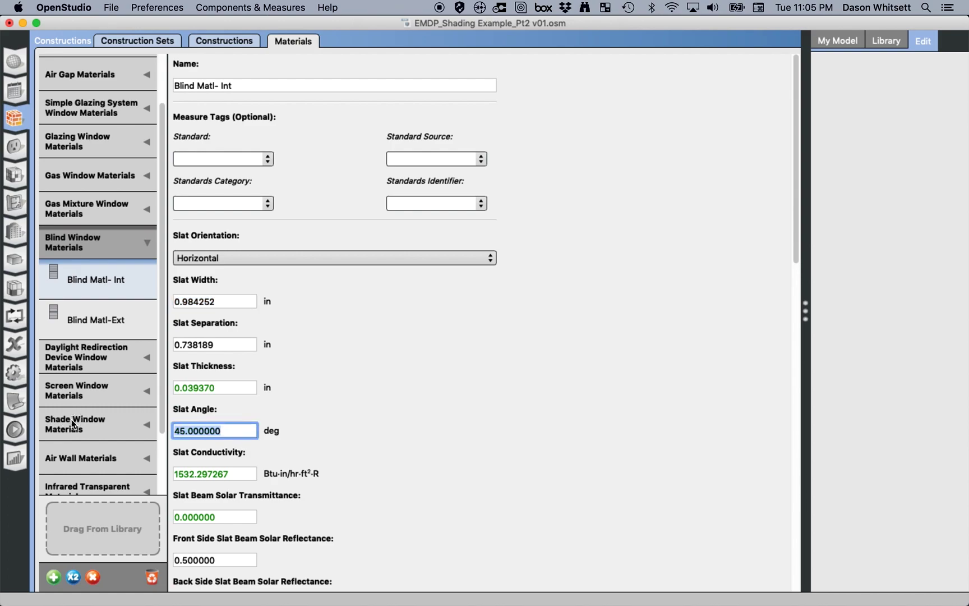
Step: Examine the solar, visible and infrared transmittance, reflectance and emissivity properties of the Blind Matl- Int material
scroll(406, 427, down, 2)
scroll(406, 427, down, 2)
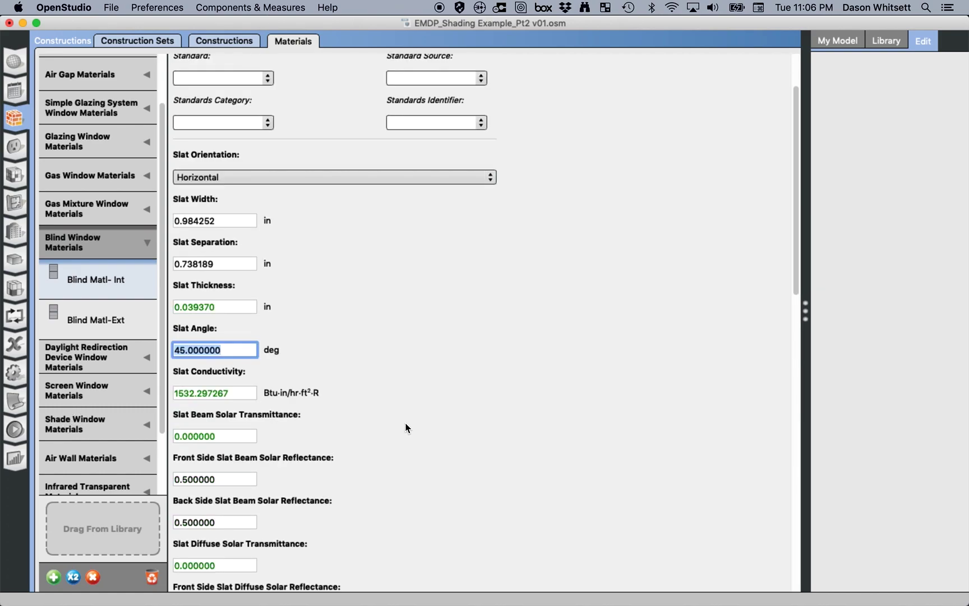
scroll(406, 428, down, 6)
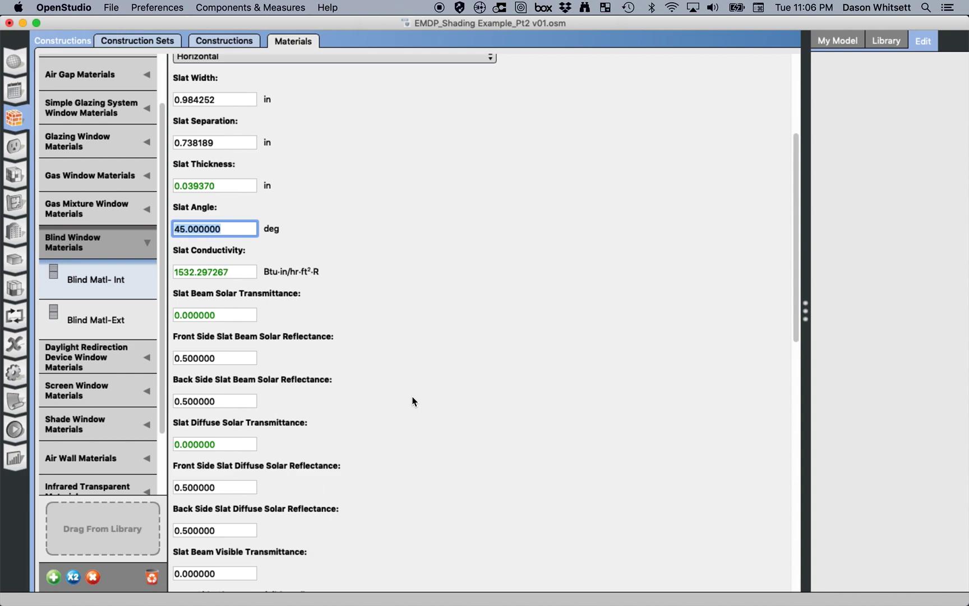
scroll(412, 401, down, 2)
scroll(412, 401, down, 6)
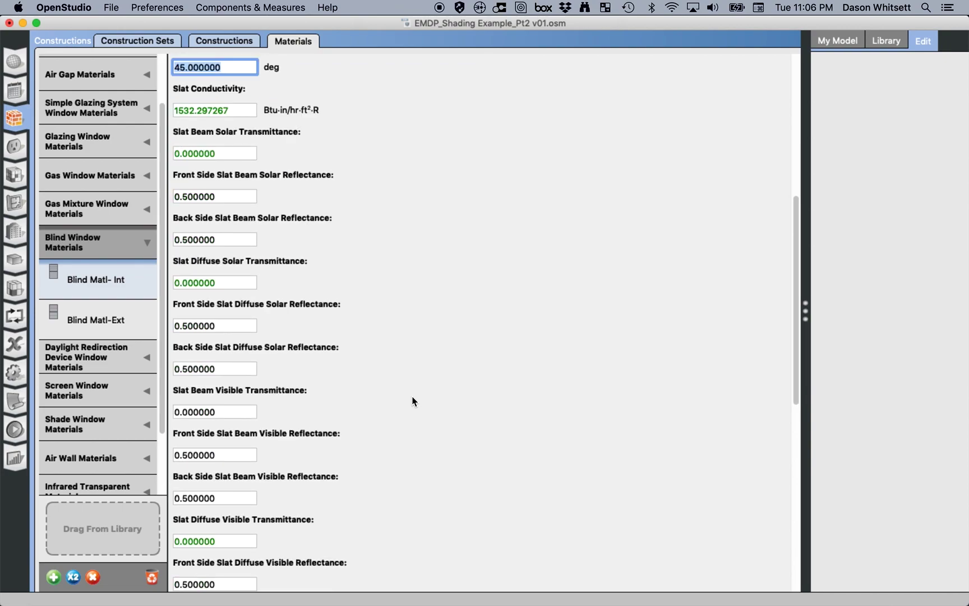
scroll(412, 401, down, 6)
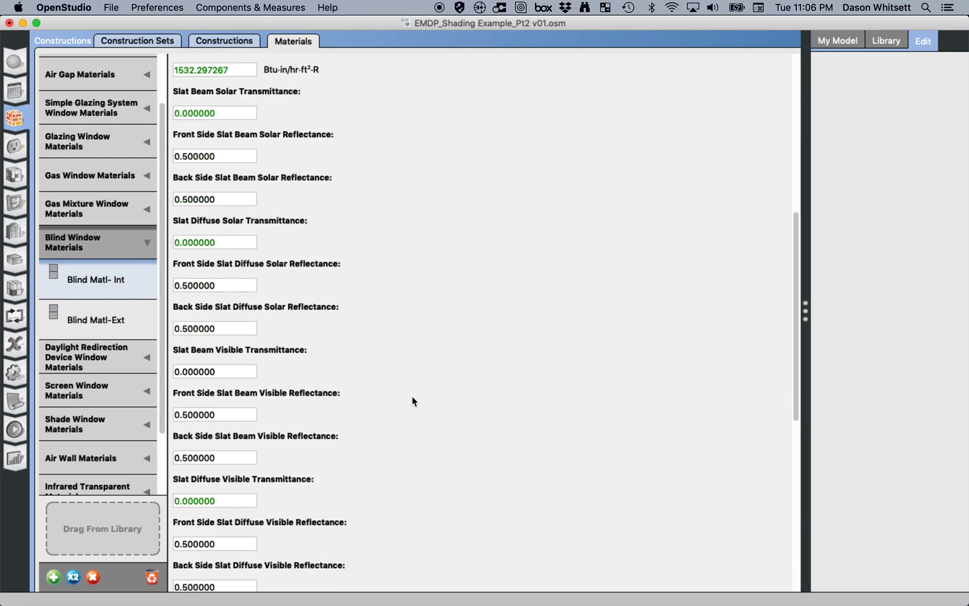
scroll(412, 401, down, 4)
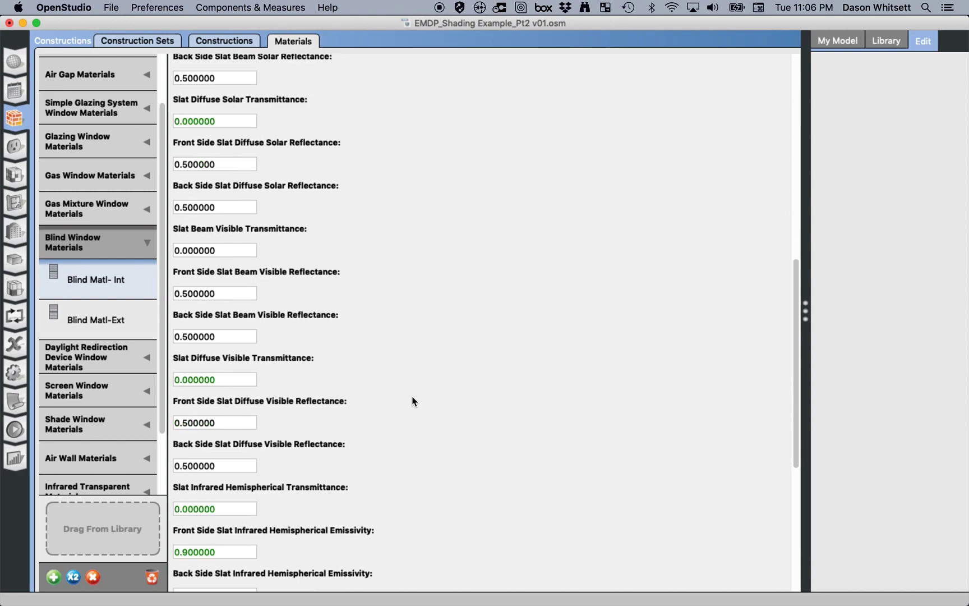
scroll(412, 401, down, 6)
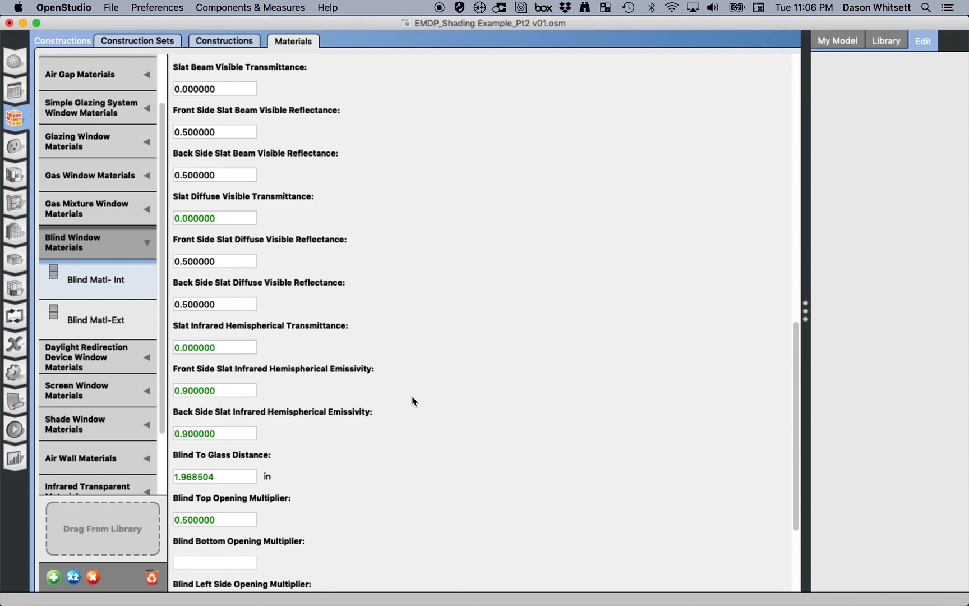
scroll(278, 464, down, 6)
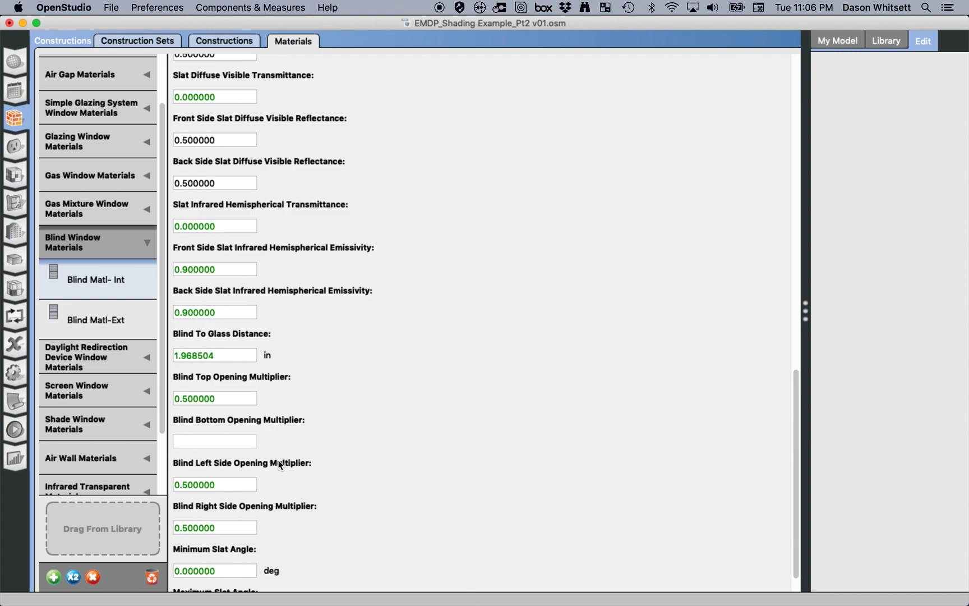
scroll(279, 463, down, 2)
Step: Check the blind-to-glass distance and the top opening multiplier of the Blind Matl- Int material
click(244, 321)
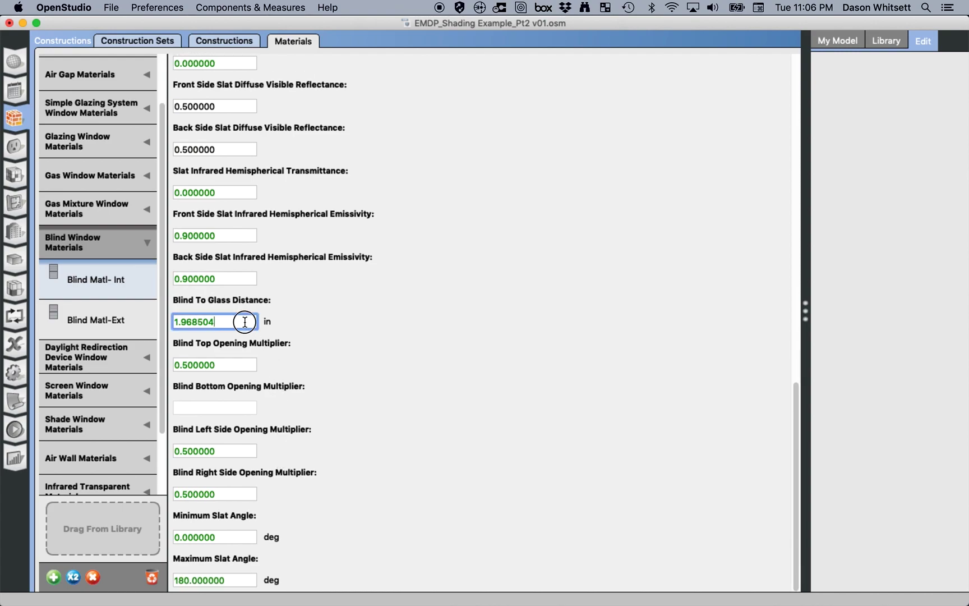
drag(244, 322, 157, 320)
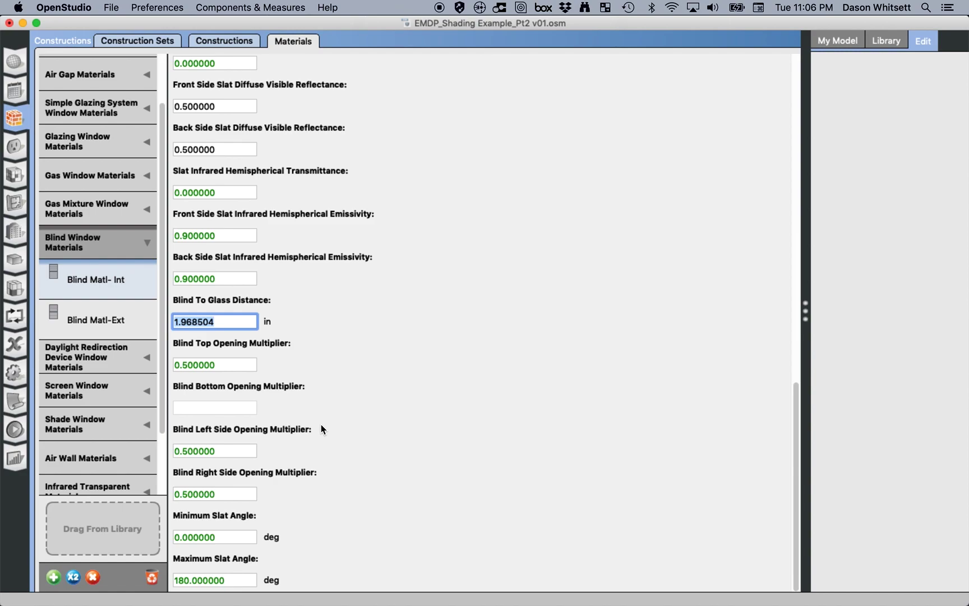
click(233, 364)
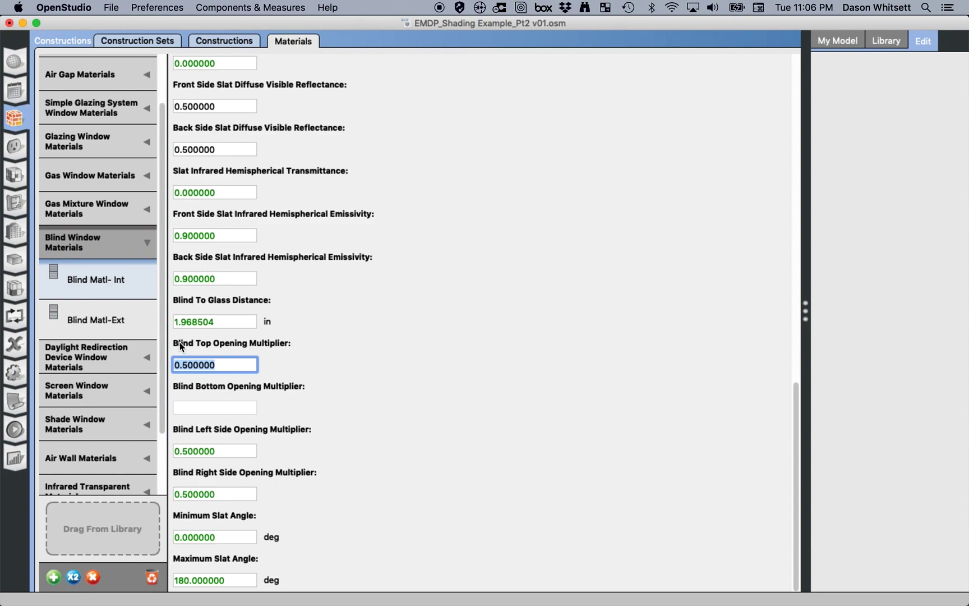
click(300, 366)
drag(226, 366, 160, 361)
double_click(234, 363)
double_click(240, 365)
Step: For the Blind Matl-Ext material, set slat width to 2.5 in, slat separation to 2 in and slat thickness to 0.25 in
click(128, 316)
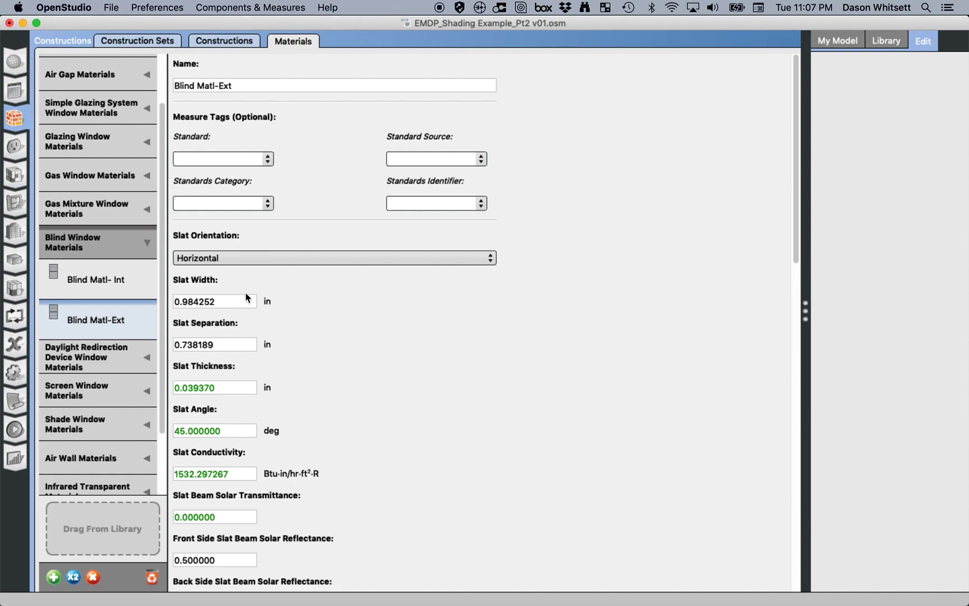
triple_click(235, 303)
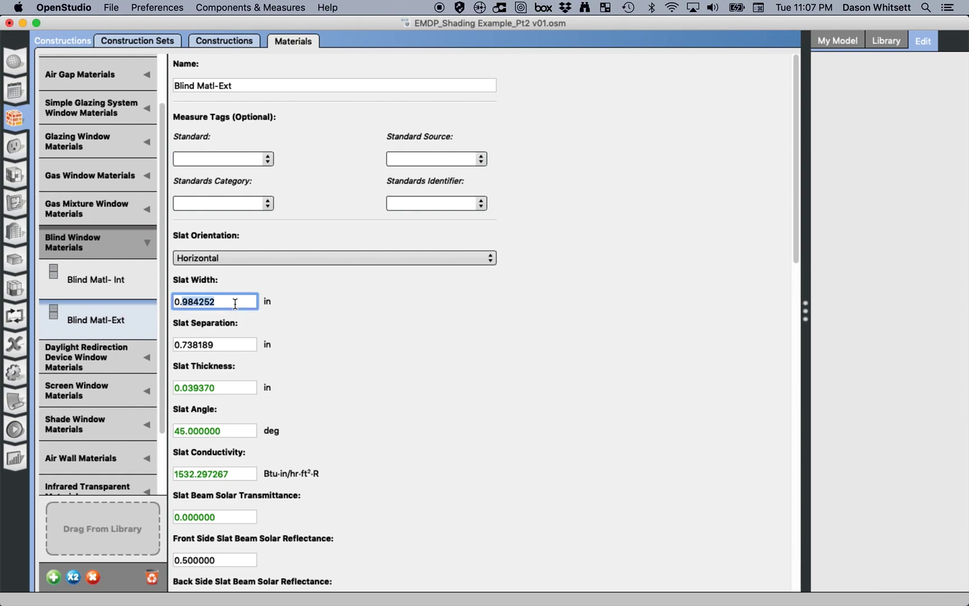
text(2.5)
key(Tab)
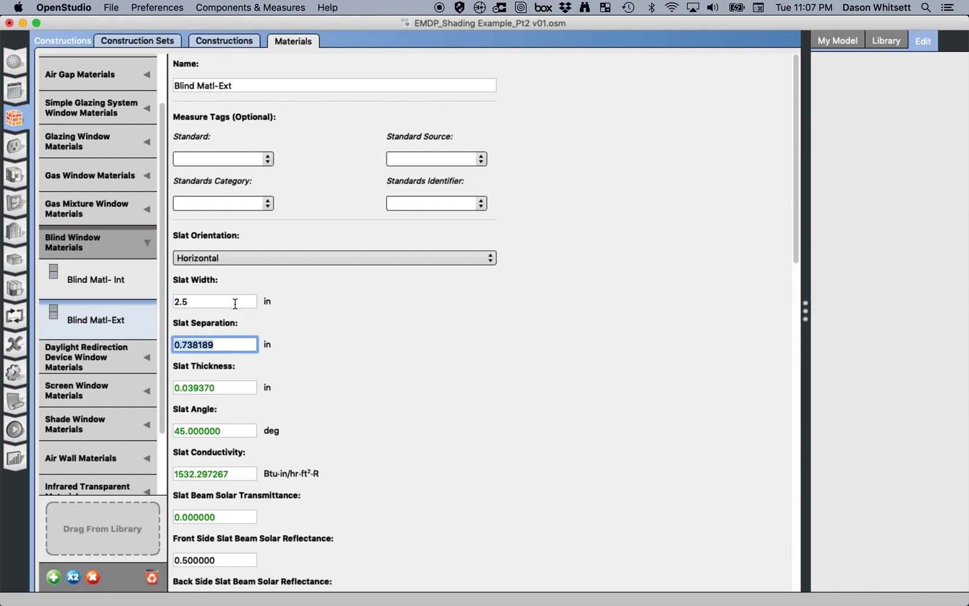
text(2)
key(Tab)
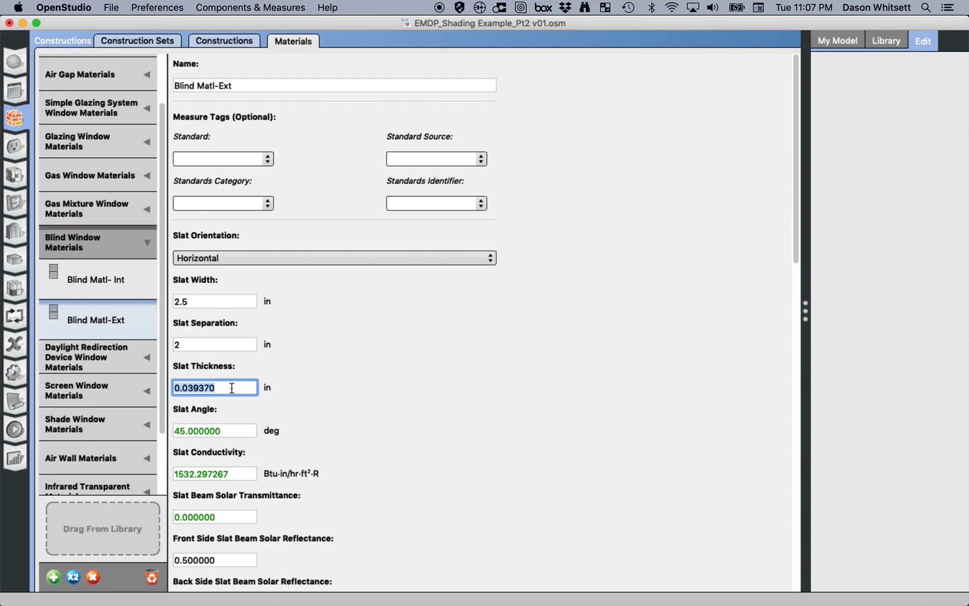
text(0.25)
key(Tab)
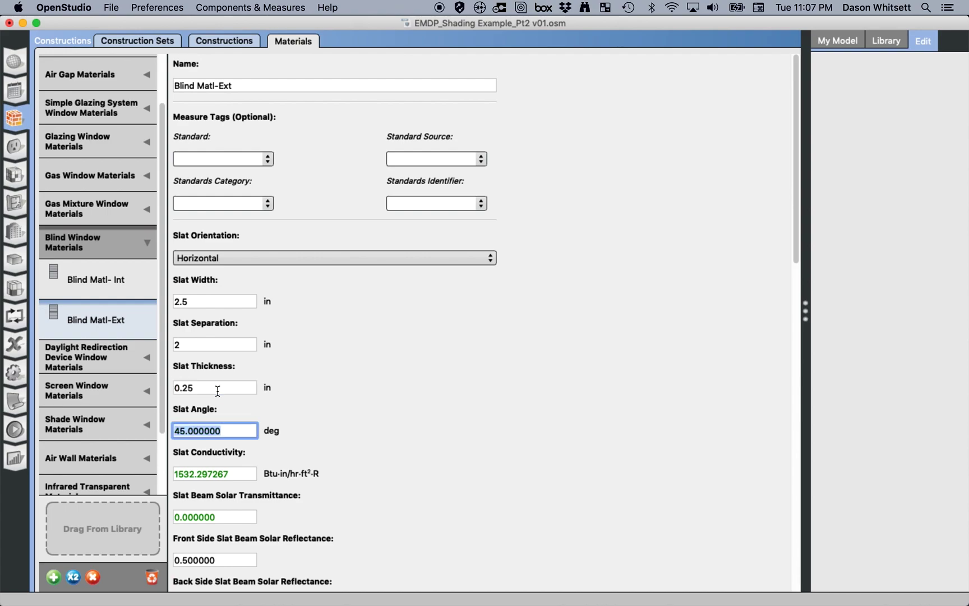
click(352, 398)
Step: Review the remaining properties of the Blind Matl-Ext material and save the model
scroll(421, 403, down, 2)
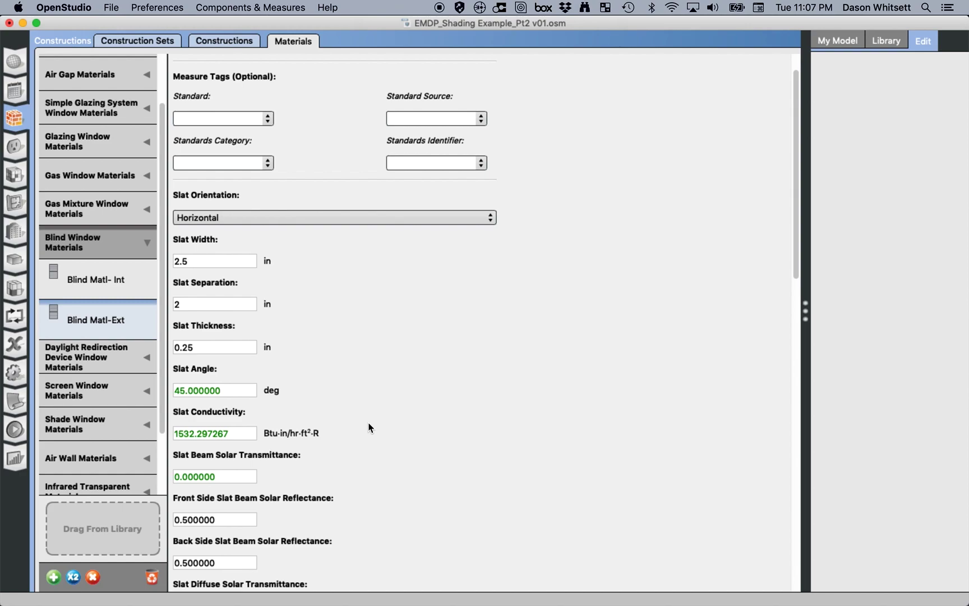
scroll(369, 426, down, 20)
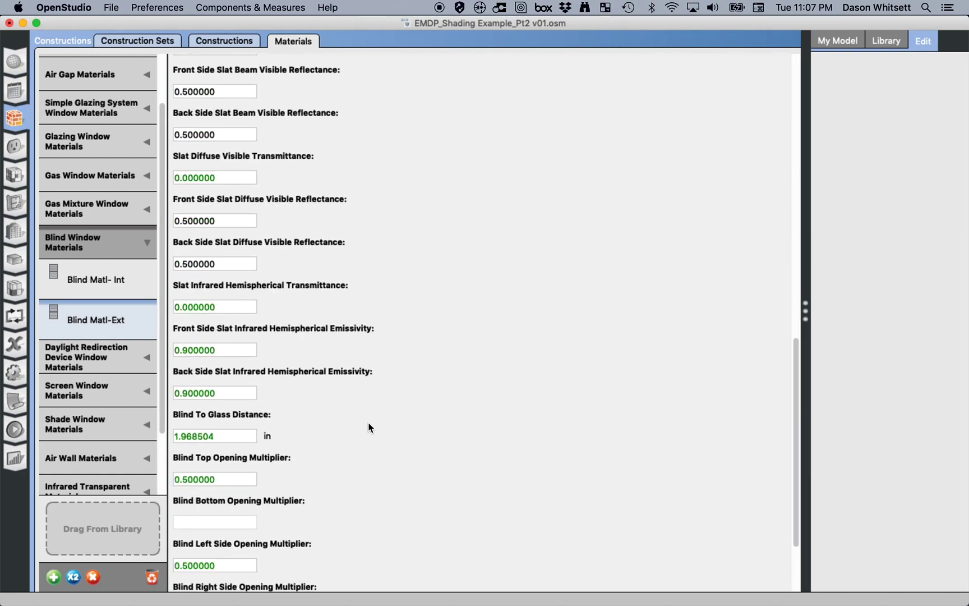
scroll(369, 423, down, 5)
scroll(621, 539, up, 20)
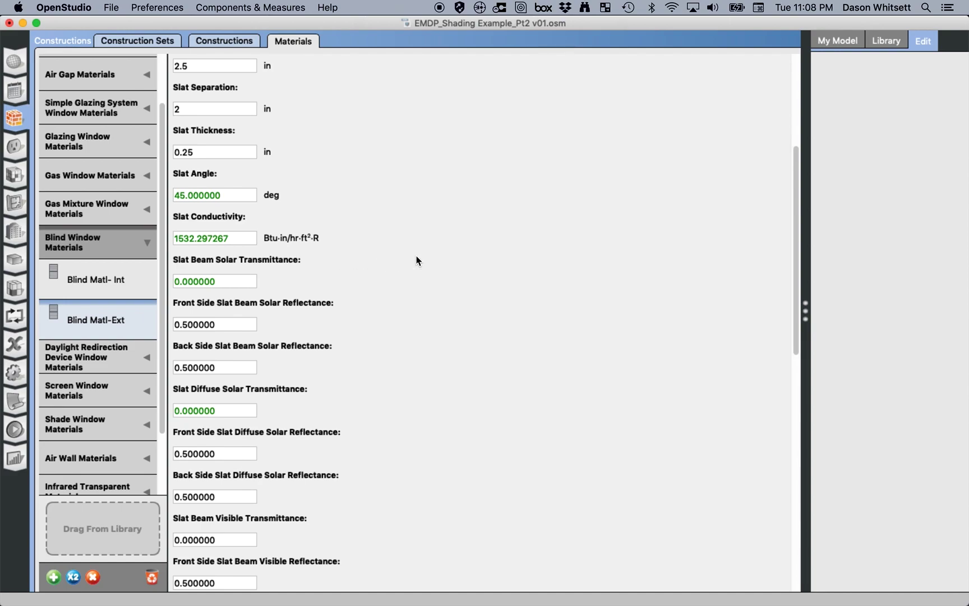
key(super+s)
Step: Open the space subsurfaces' shading controls and inspect the properties of Shading Control 1 assigned to Window 04
click(15, 261)
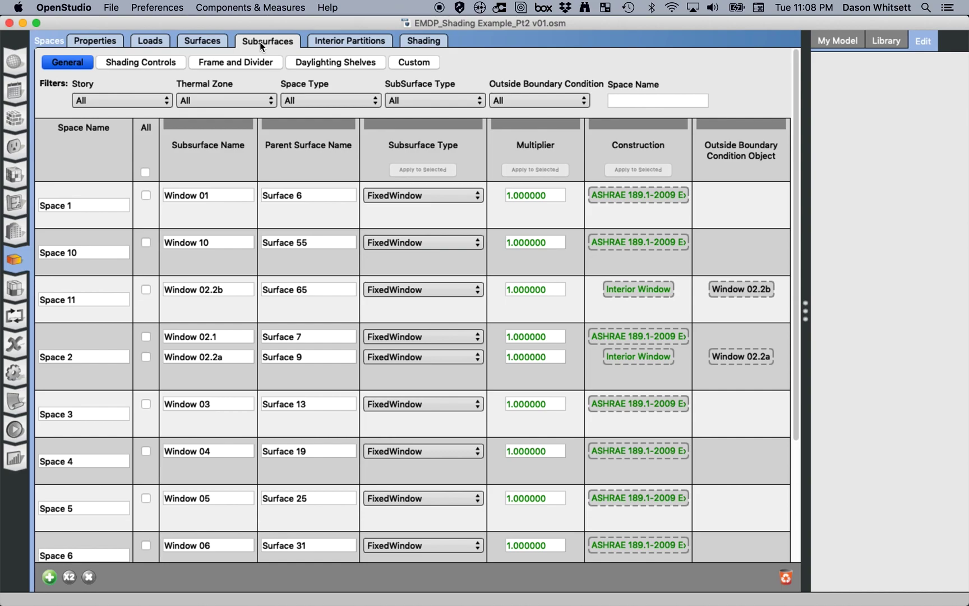
click(141, 63)
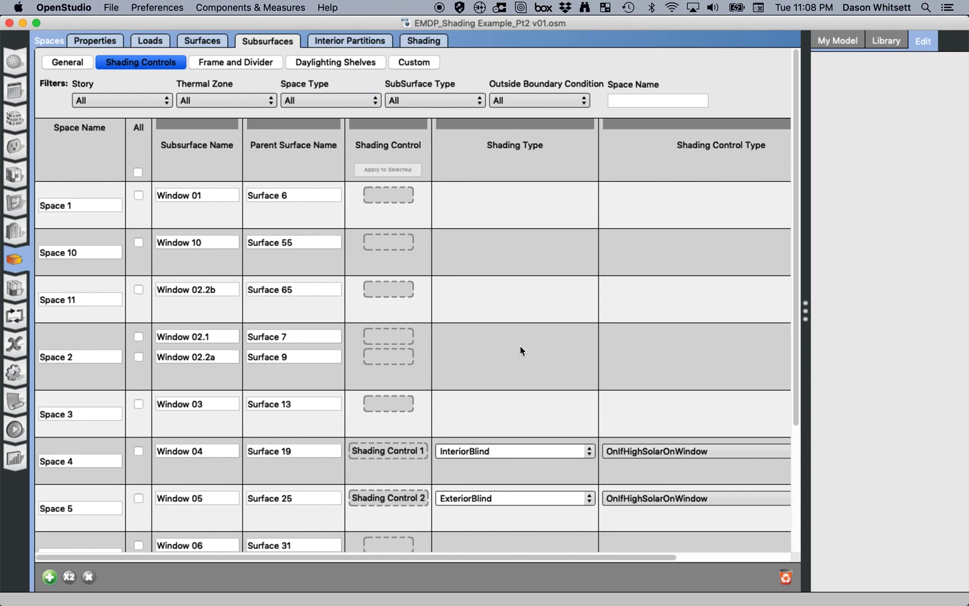
scroll(520, 346, down, 5)
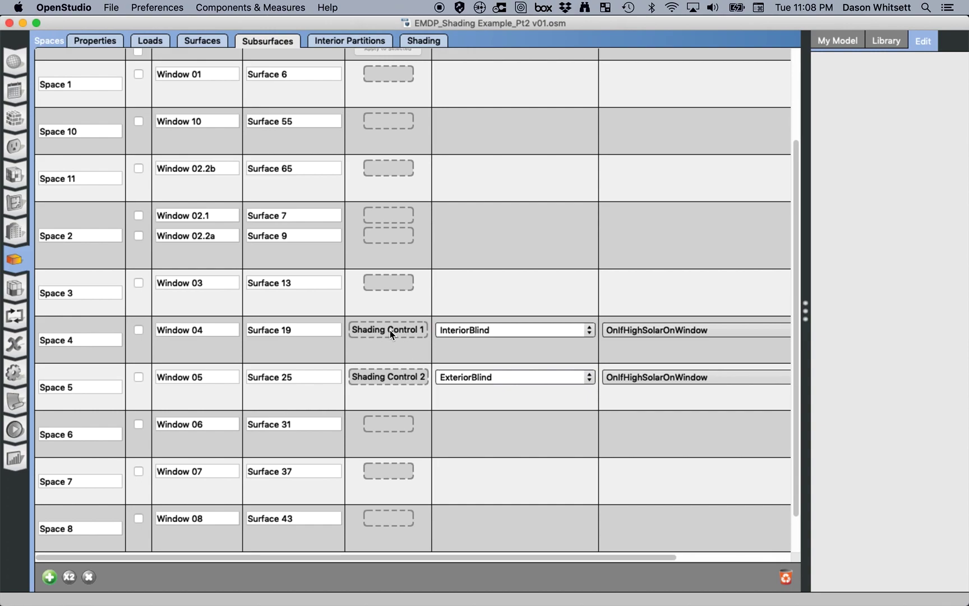
click(404, 331)
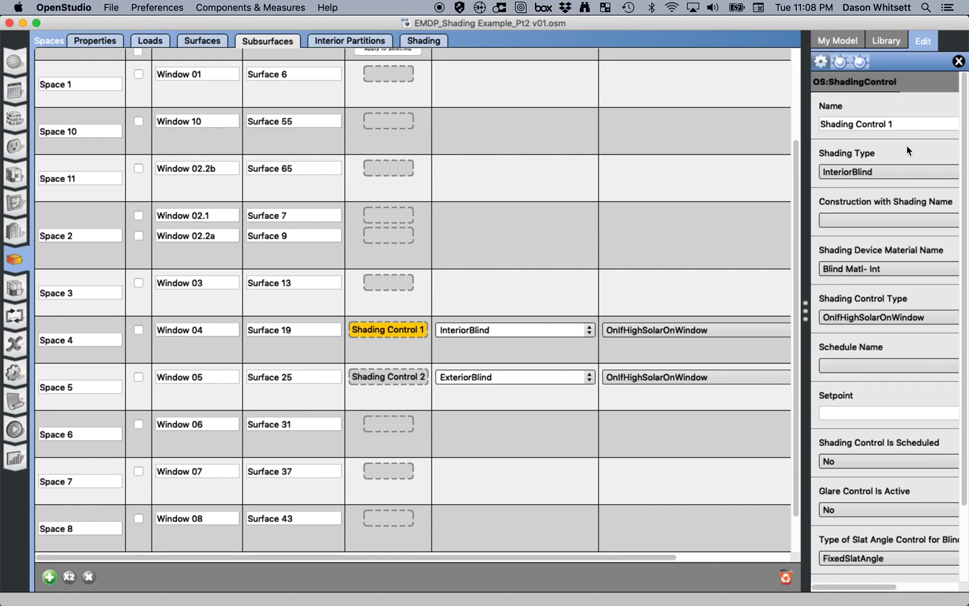
drag(805, 307, 756, 300)
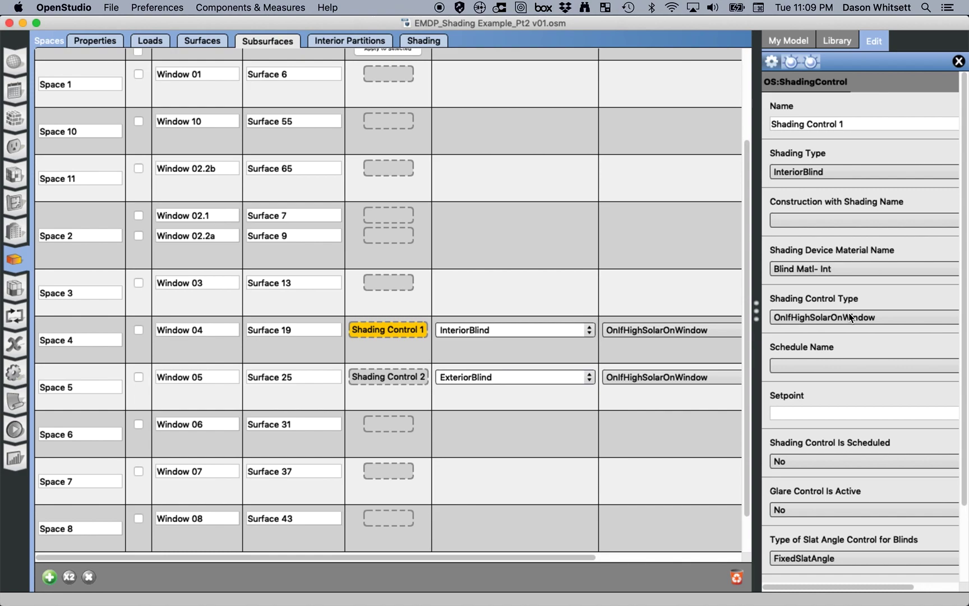
scroll(849, 315, down, 3)
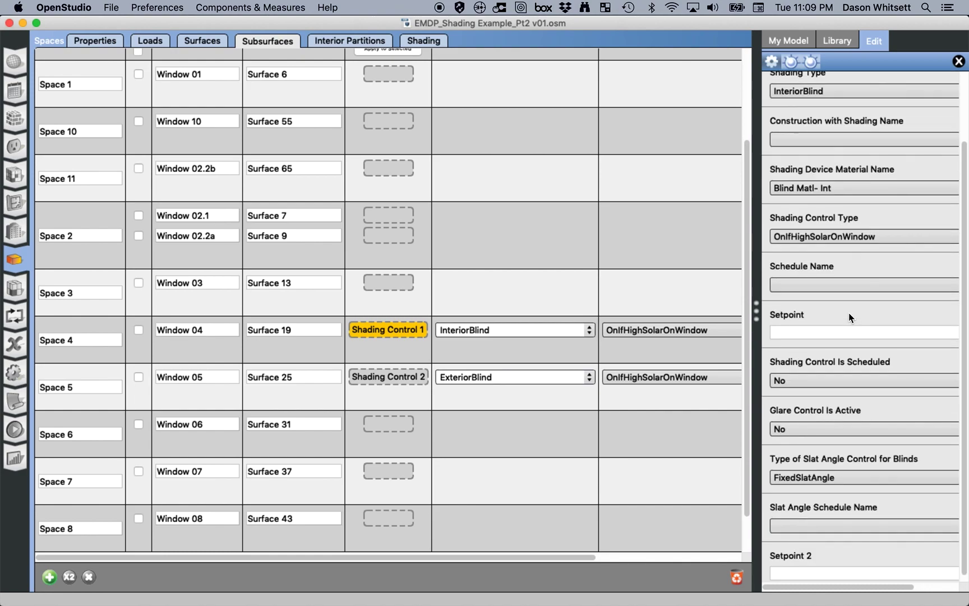
Step: Review the available shading control types for Shading Control 1, keeping OnIfHighSolarOnWindow selected
click(818, 240)
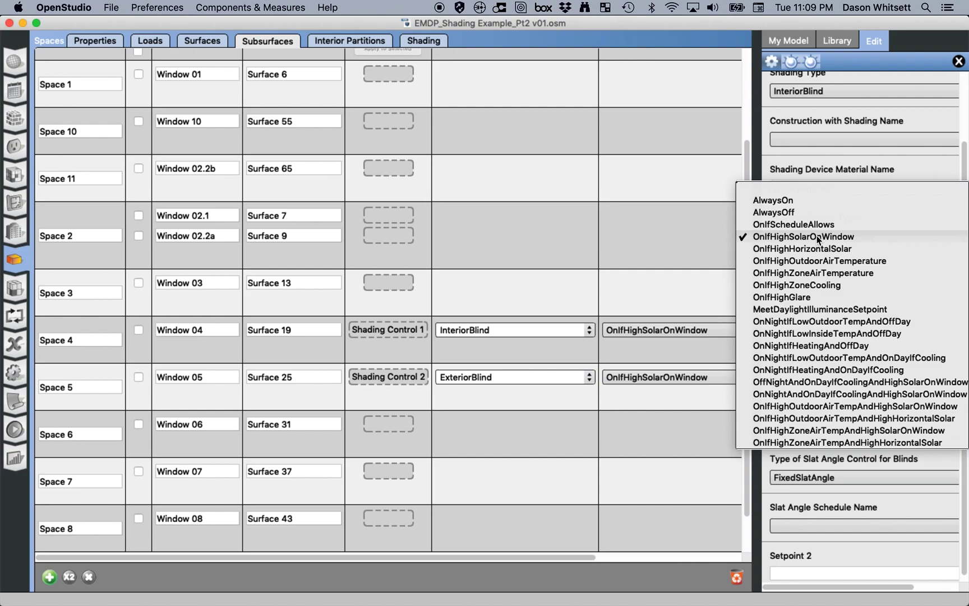
click(779, 236)
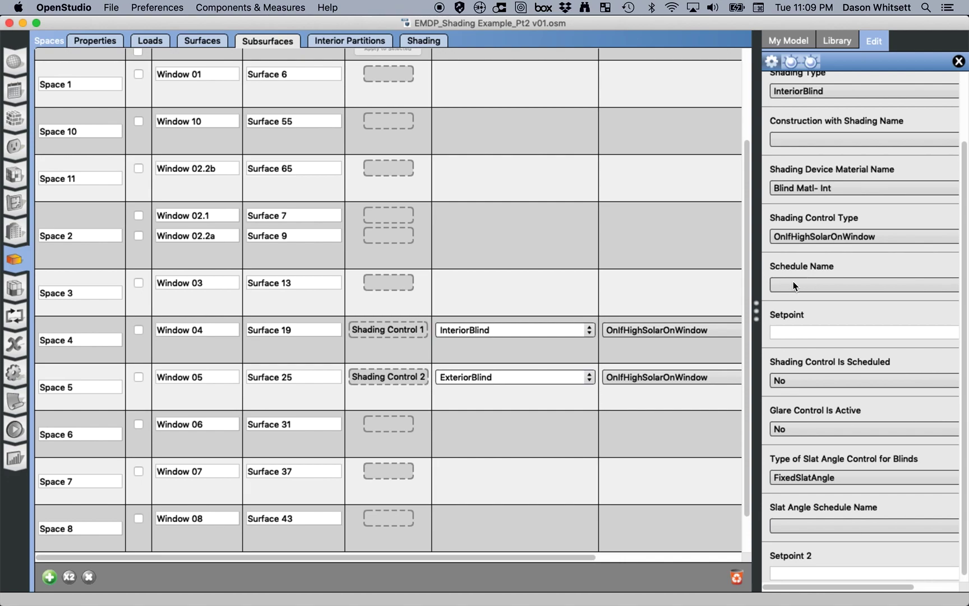
click(825, 235)
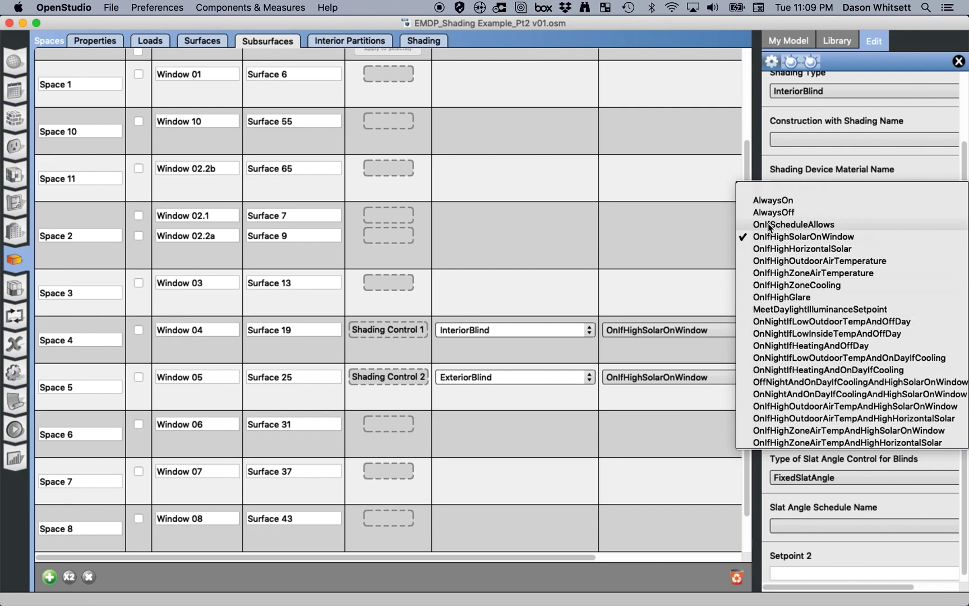
click(776, 160)
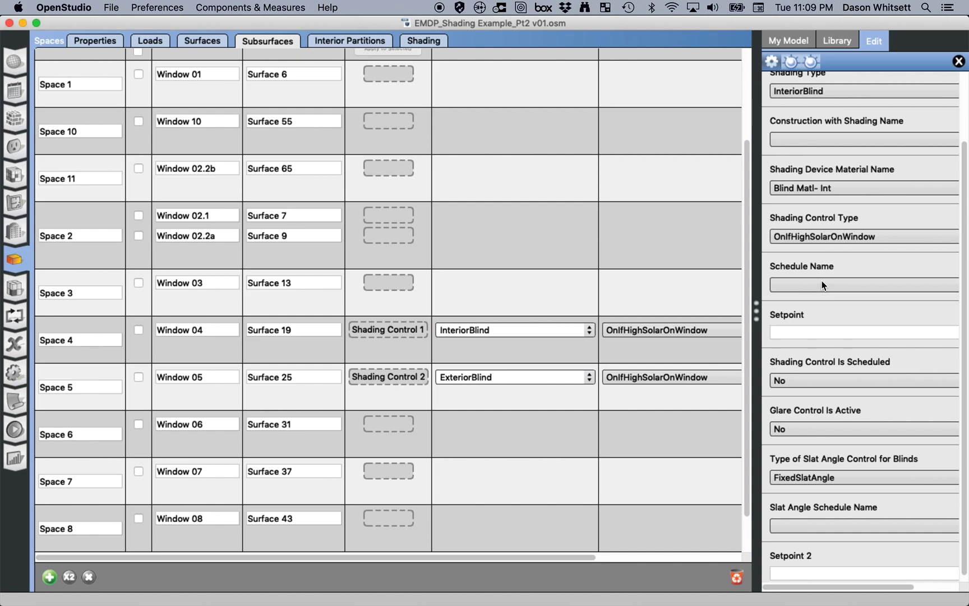
click(825, 236)
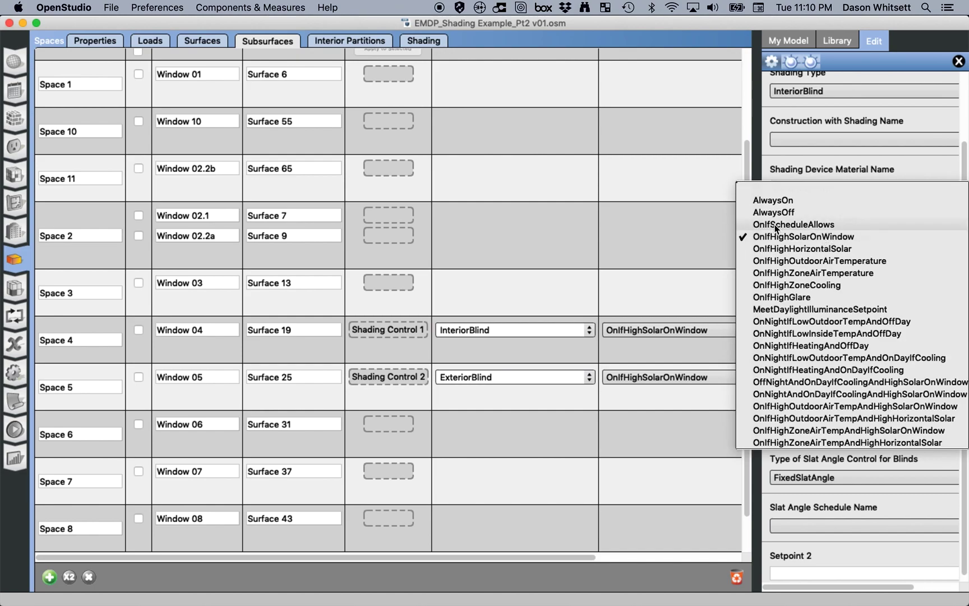
click(774, 169)
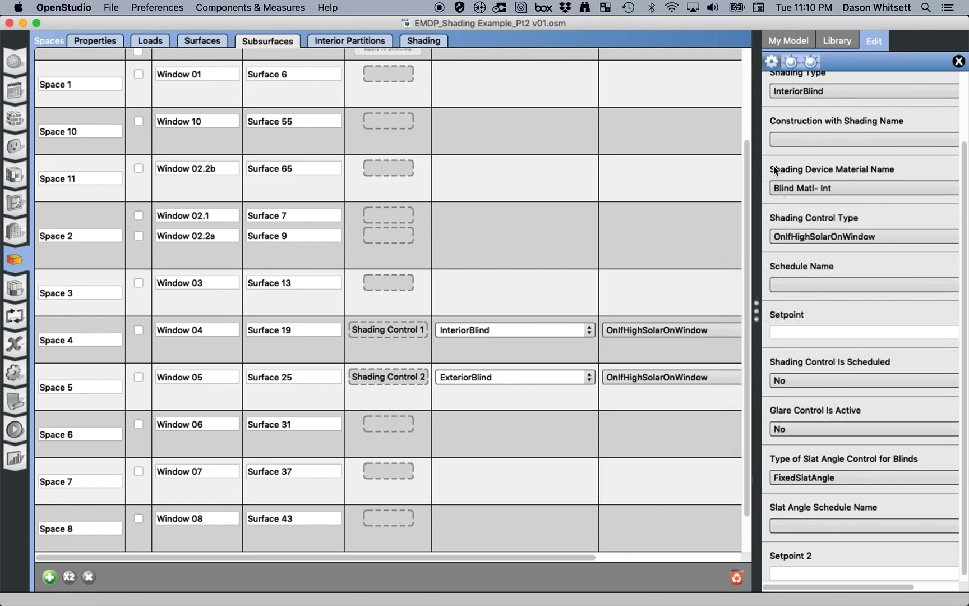
click(807, 235)
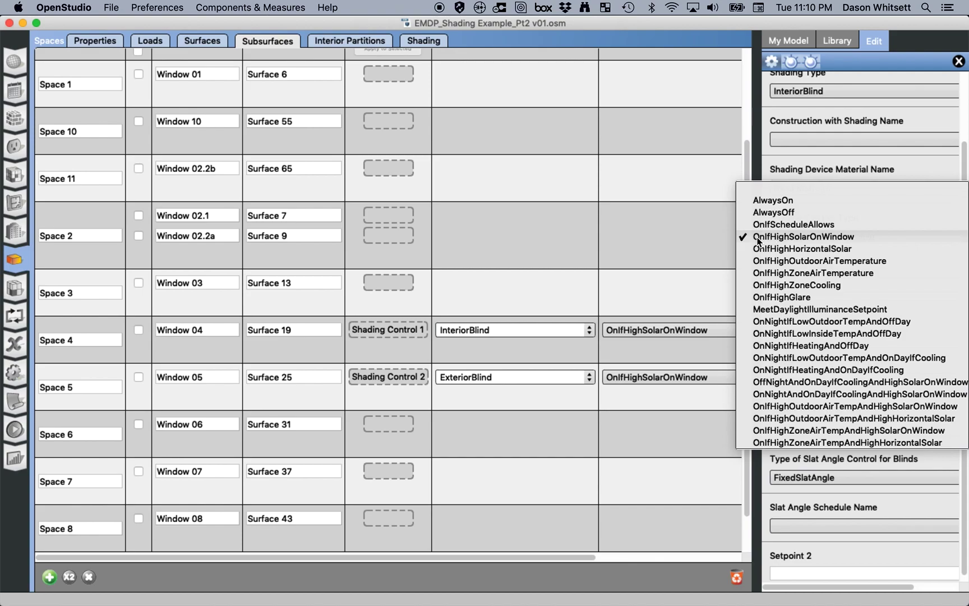
click(833, 238)
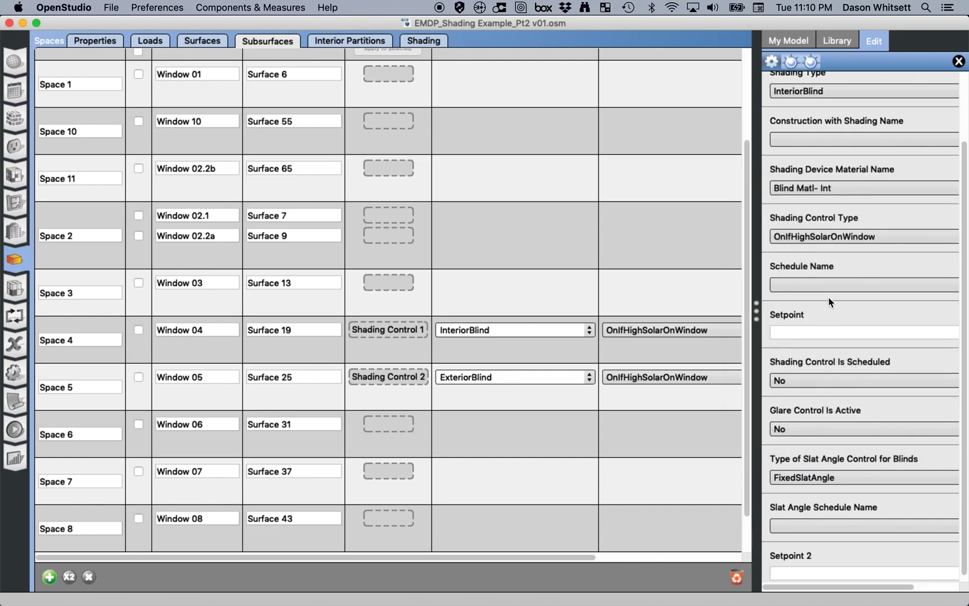
Step: Set the setpoint of Shading Control 1 to 200 and look over its shading control type options again
click(815, 332)
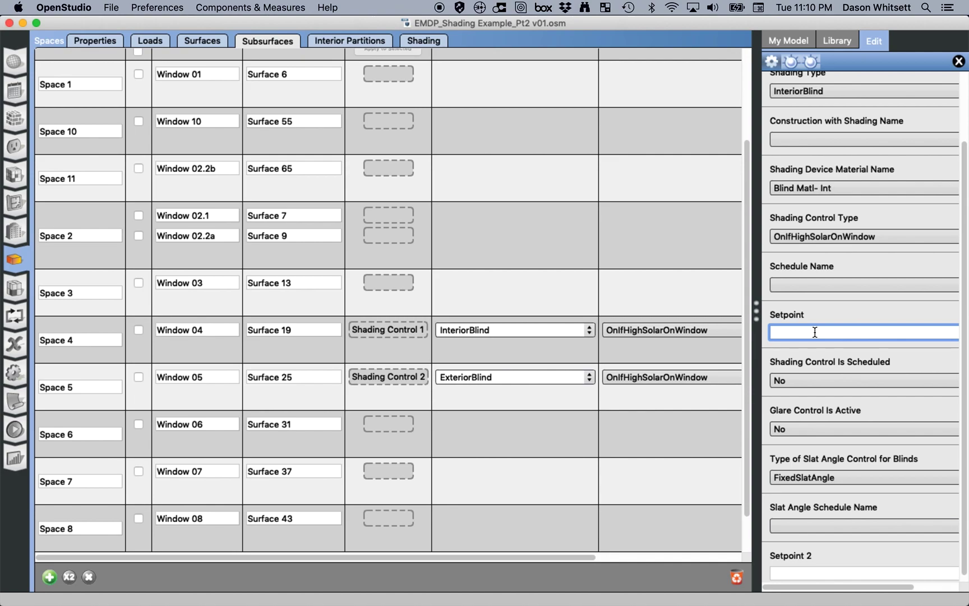
text(200)
key(Return)
click(808, 333)
click(847, 238)
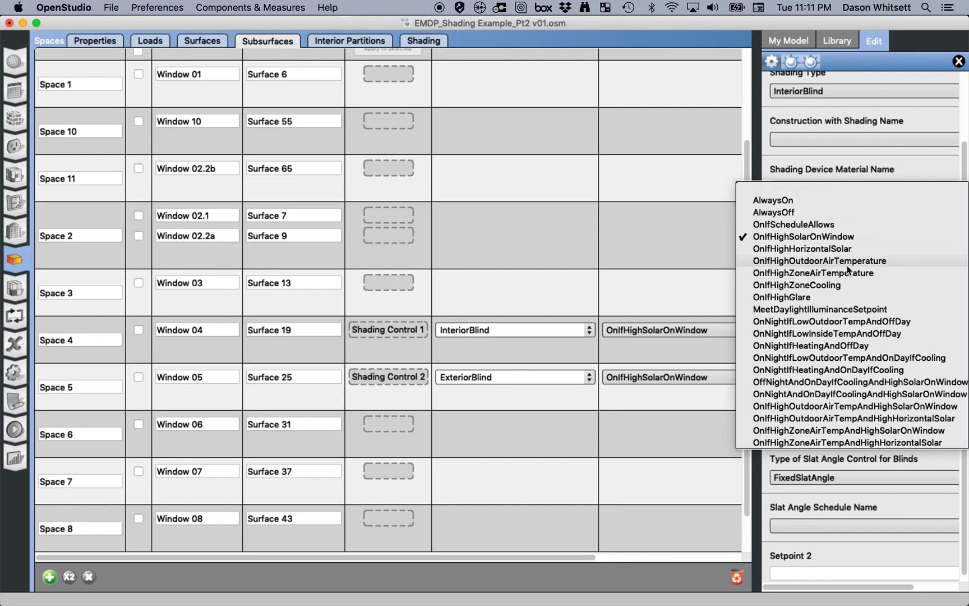
click(779, 163)
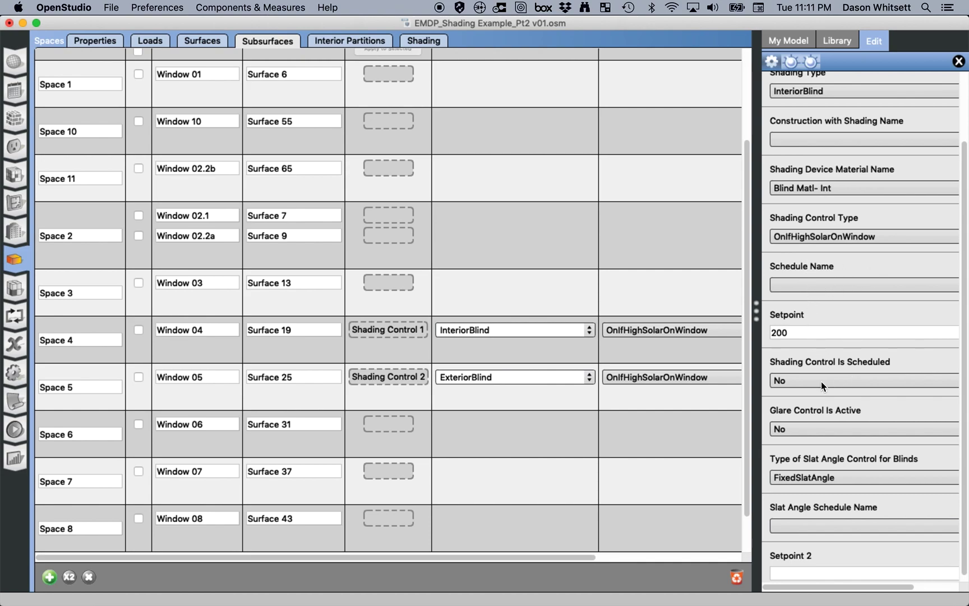
Step: Check the options for the type of slat angle control for blinds in Shading Control 1
scroll(822, 381, down, 1)
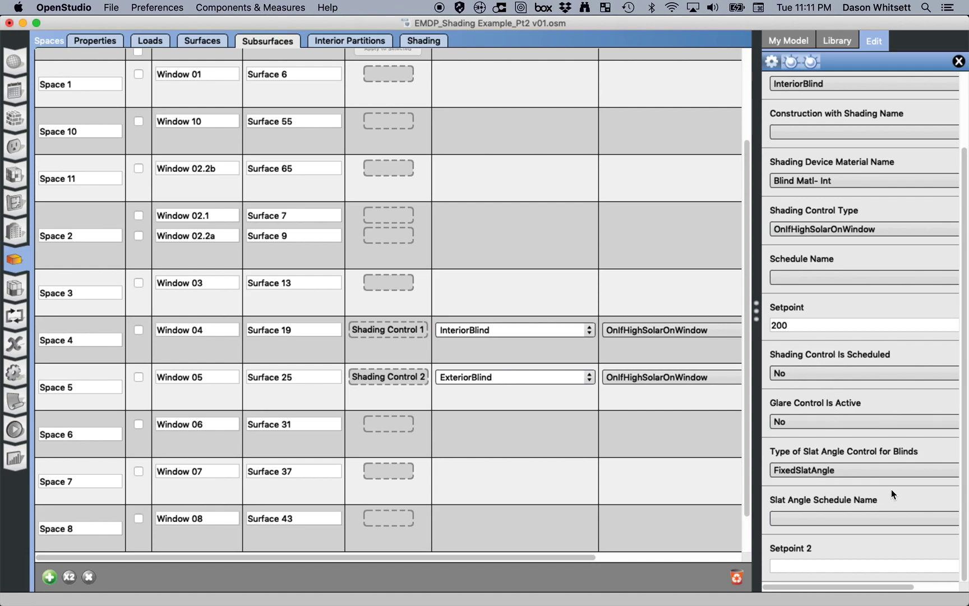
click(865, 471)
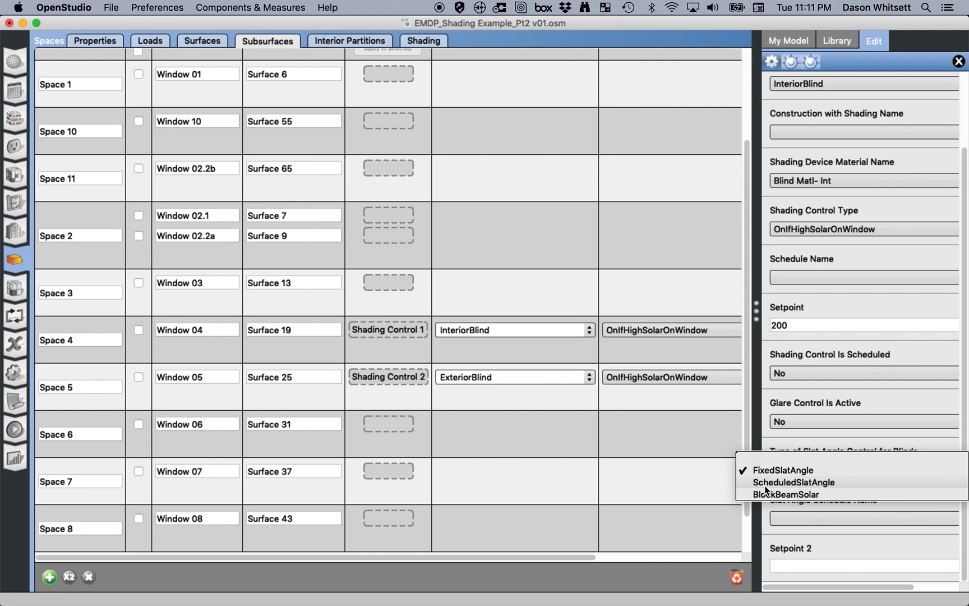
click(789, 439)
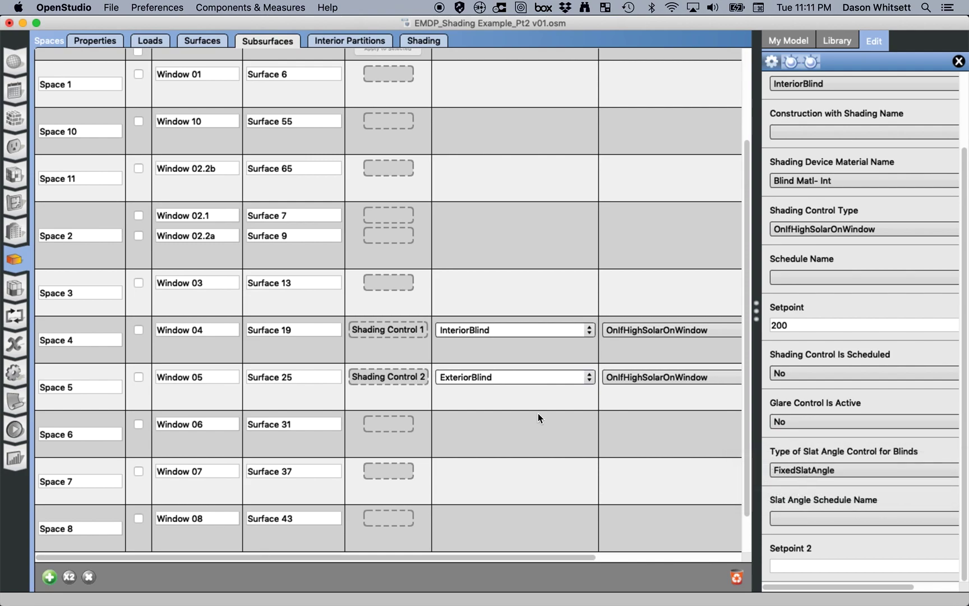
Step: For Shading Control 2 on Window 05, set the control type to OnIfScheduleAllows and the schedule to Day 1.0 Night 0.0
click(396, 378)
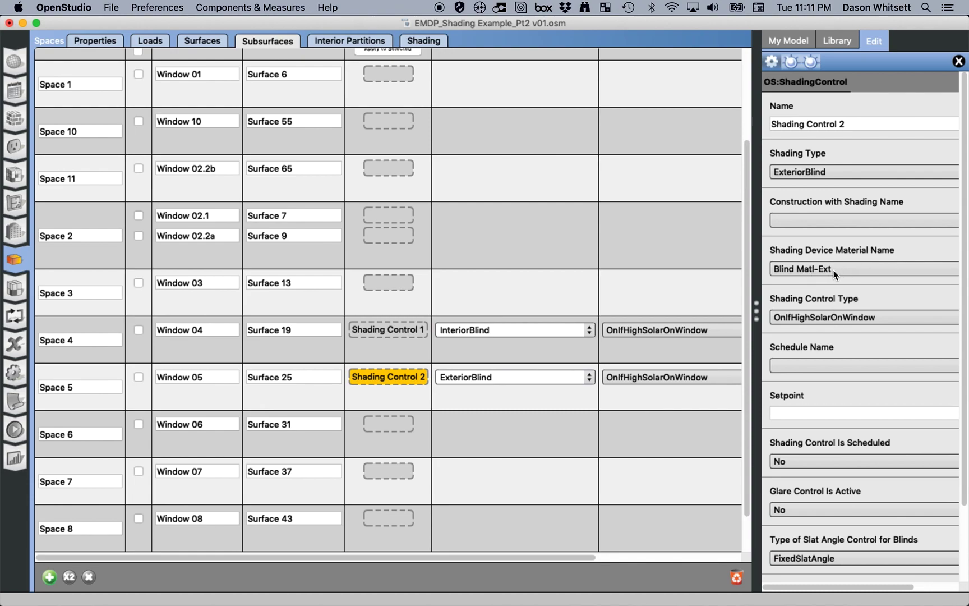
click(839, 318)
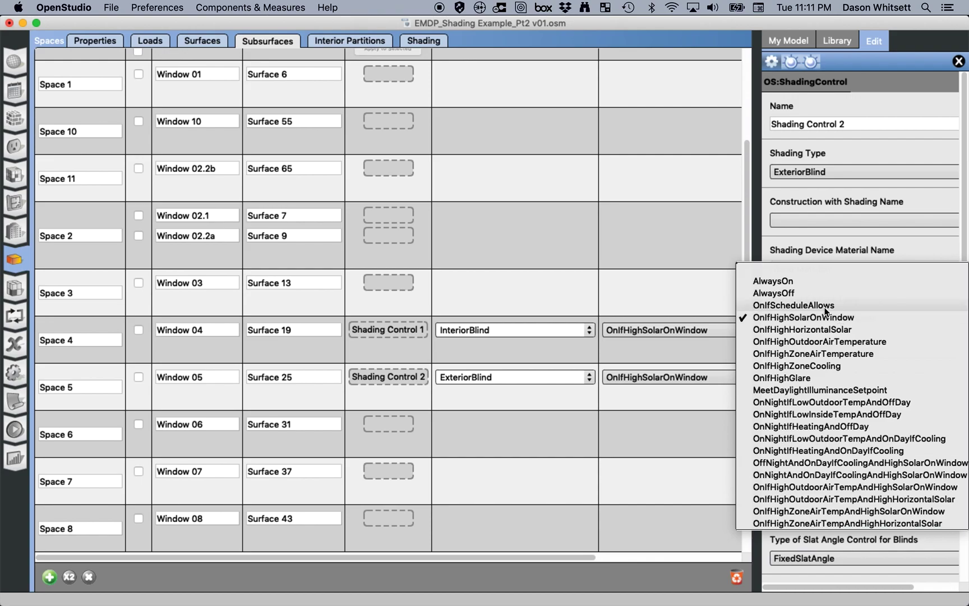
click(822, 306)
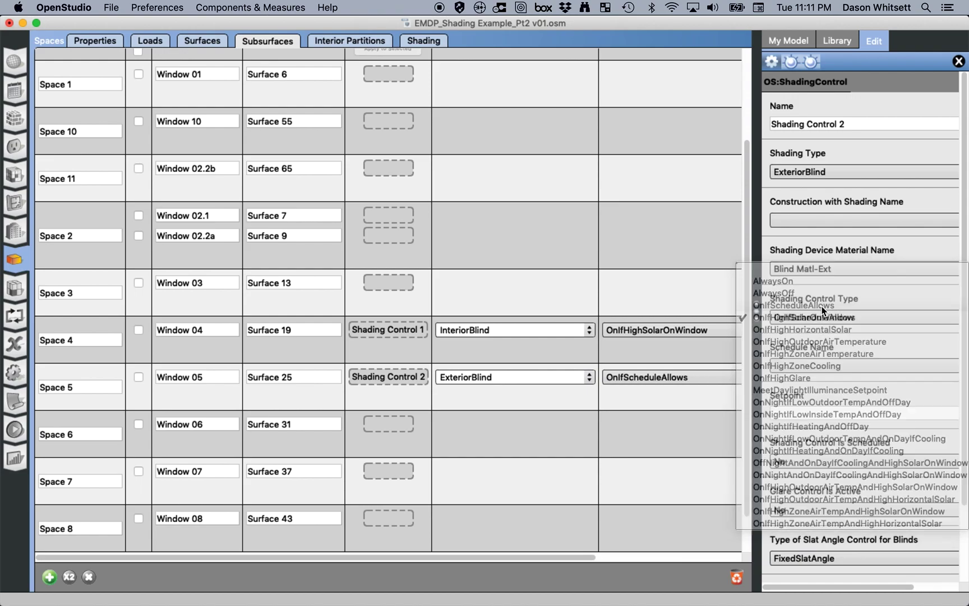
click(840, 315)
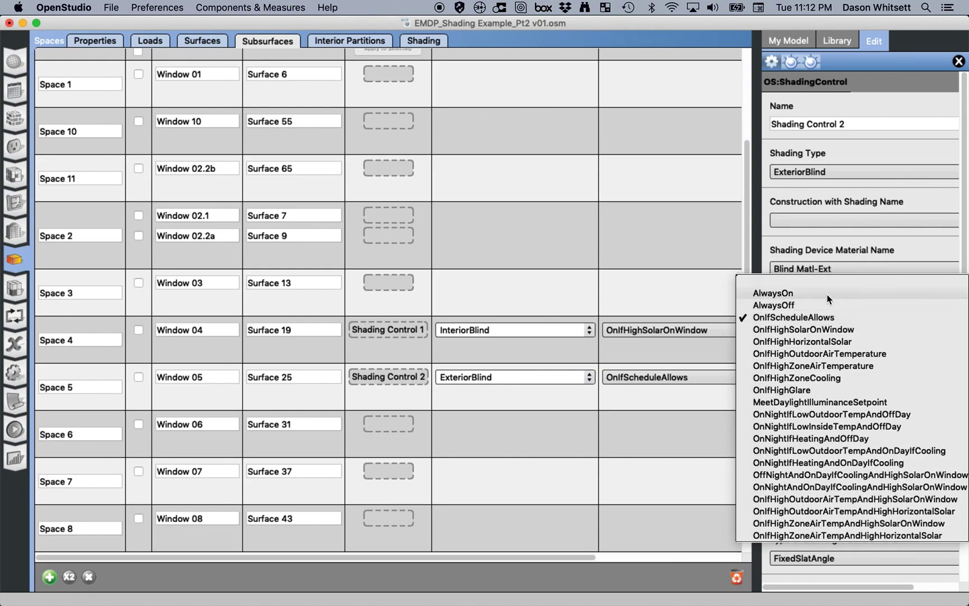
click(785, 251)
click(823, 366)
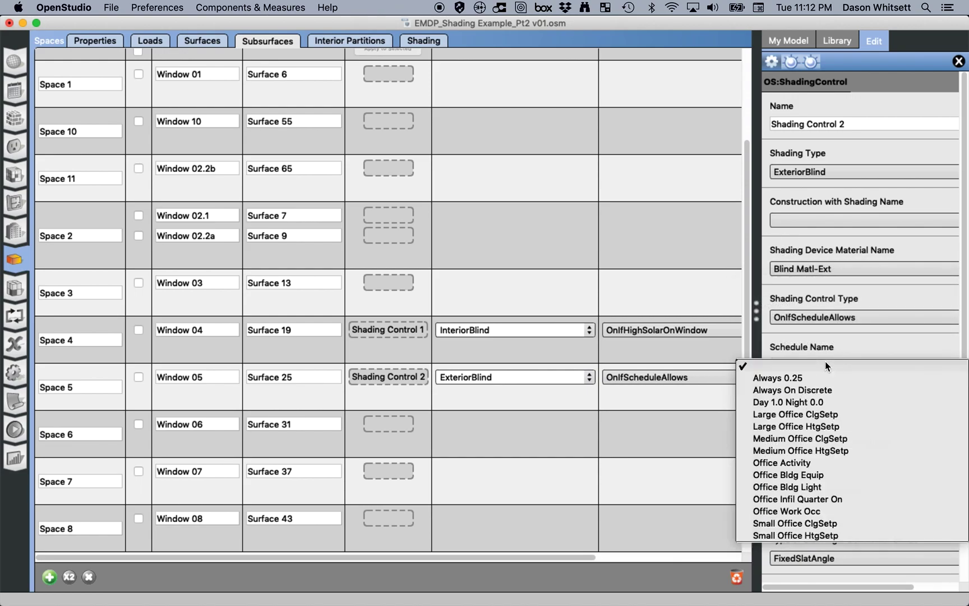
click(770, 404)
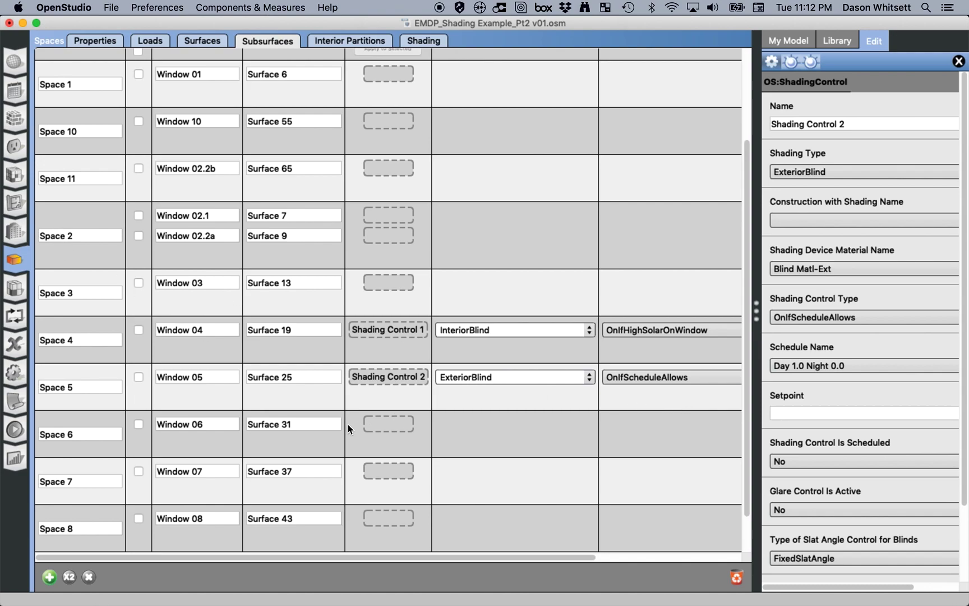
Step: Save the model and create a new shade window material named Shade-Int
click(15, 120)
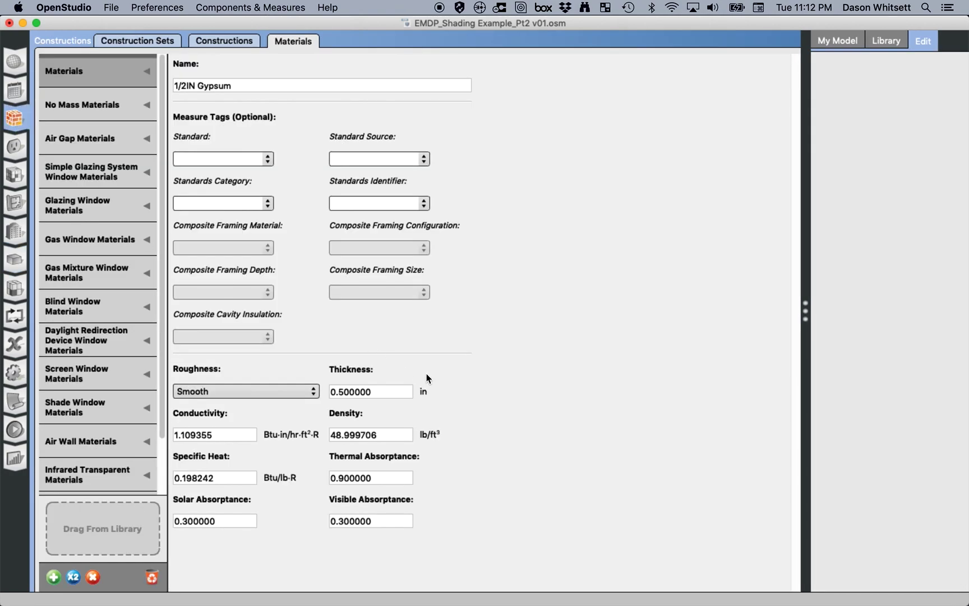
key(super+s)
click(146, 407)
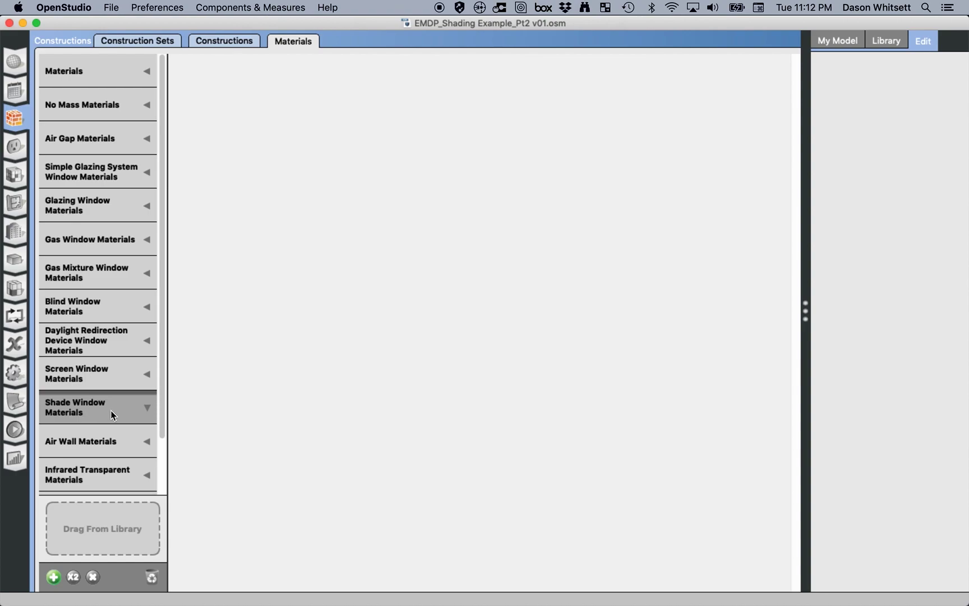
click(53, 577)
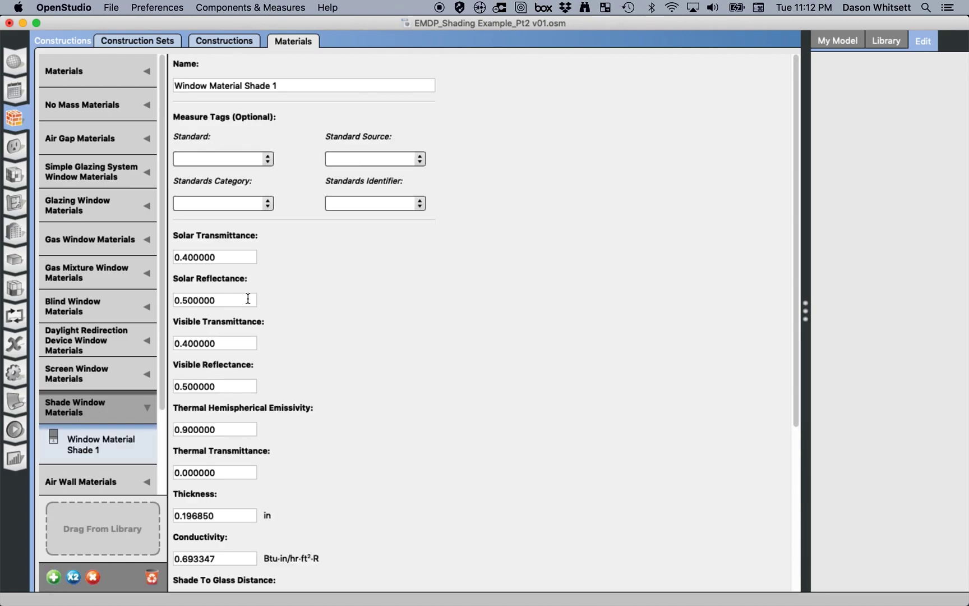
triple_click(292, 86)
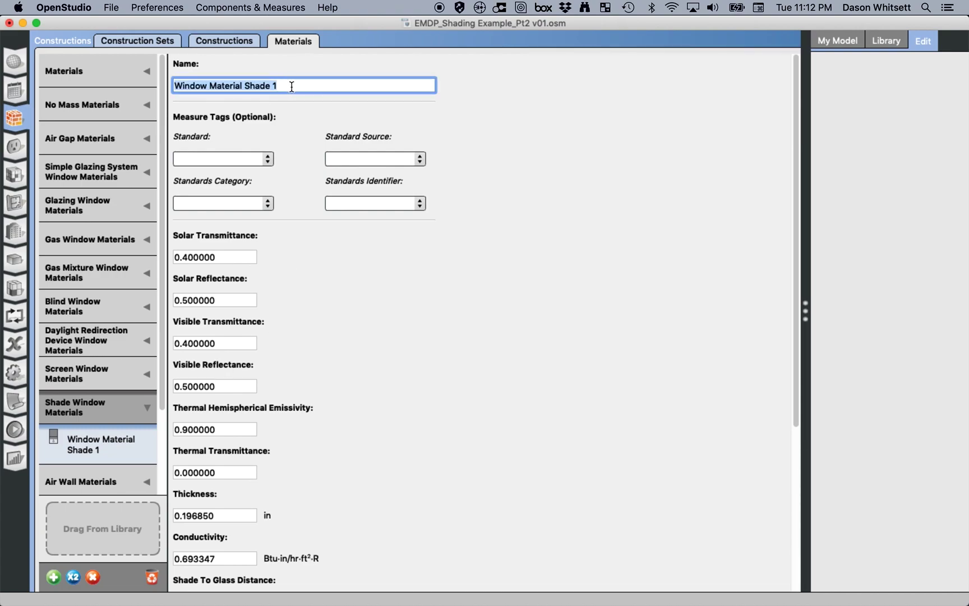
text(SH)
key(BackSpace)
text(had)
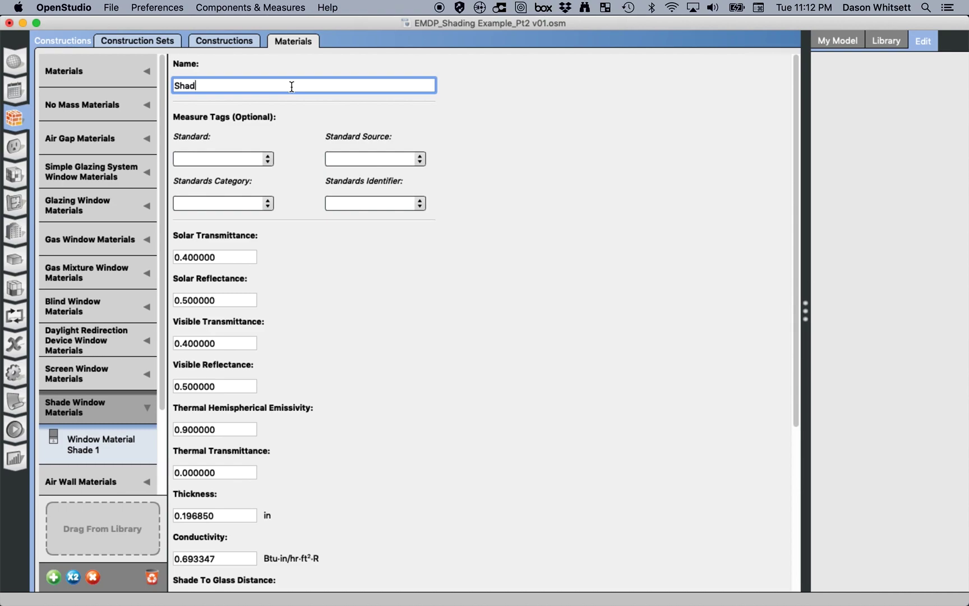
text(e-Int)
key(Return)
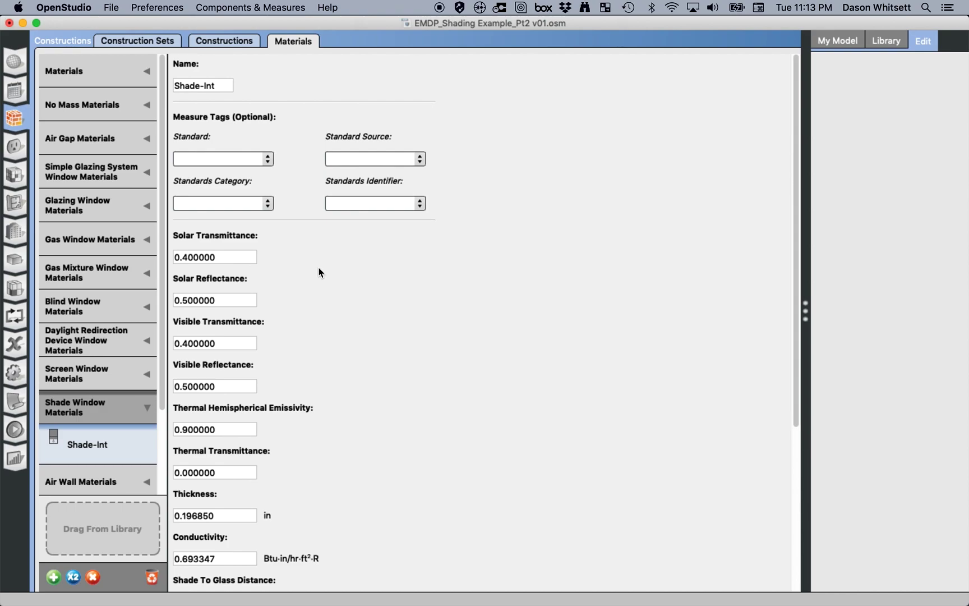
Step: Set the solar transmittance of the Shade-Int material to 0.05
scroll(319, 272, down, 5)
scroll(318, 272, up, 5)
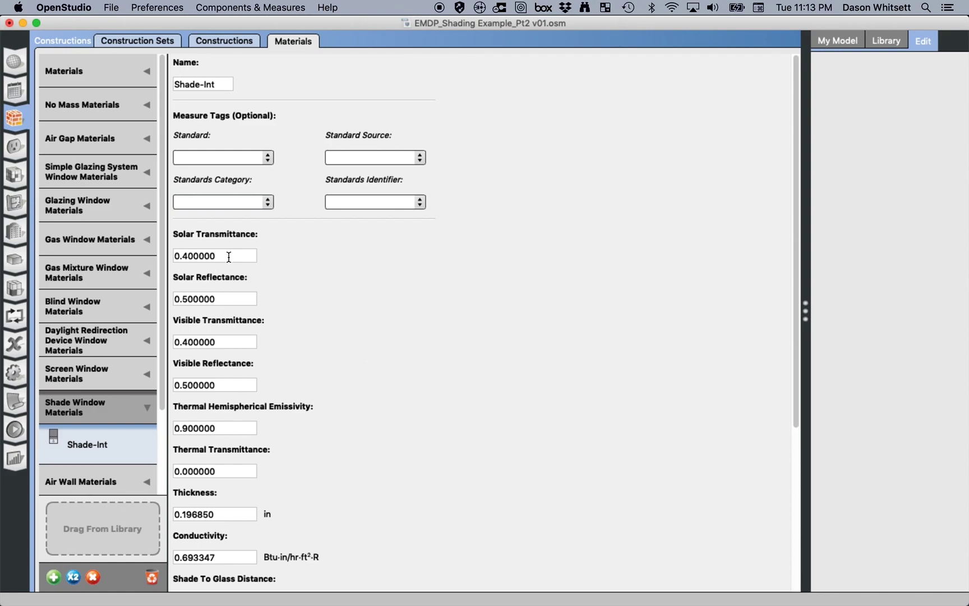
drag(228, 257, 184, 257)
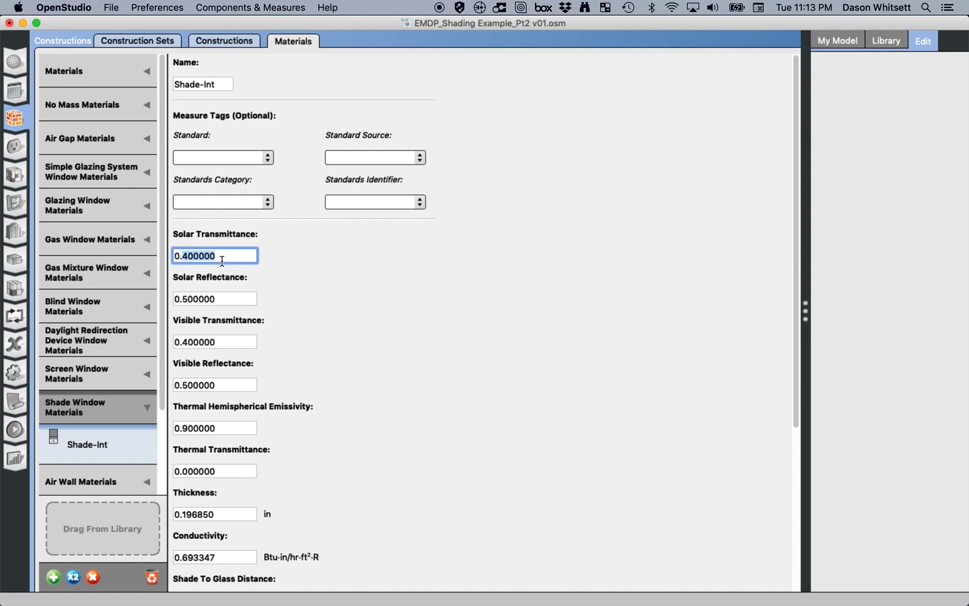
text(9)
key(BackSpace)
text(05)
click(227, 299)
Step: Set the visible transmittance of the Shade-Int material to 0.05
click(224, 341)
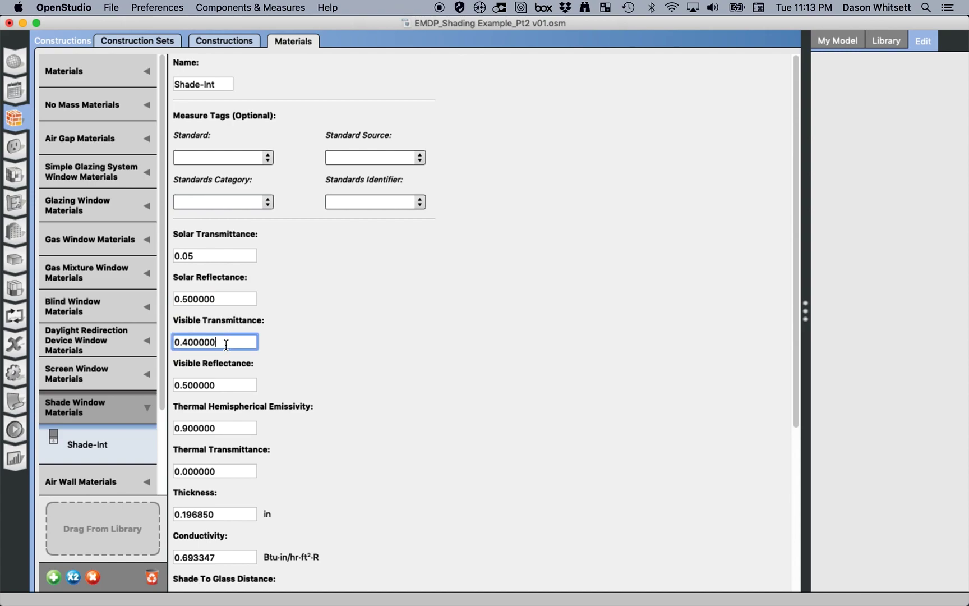
click(209, 341)
double_click(221, 343)
mouse_move(221, 342)
mouse_down()
mouse_move(190, 342)
mouse_move(228, 343)
mouse_up()
text(05)
key(Tab)
click(318, 432)
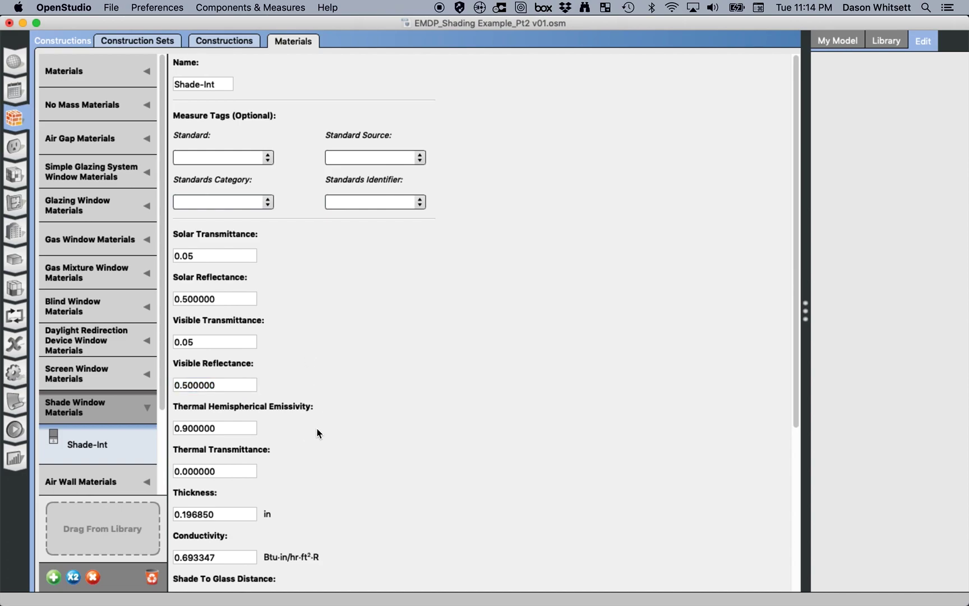
Step: Review the thickness, conductivity, shade-to-glass distance and opening multipliers of the Shade-Int material
scroll(311, 438, down, 8)
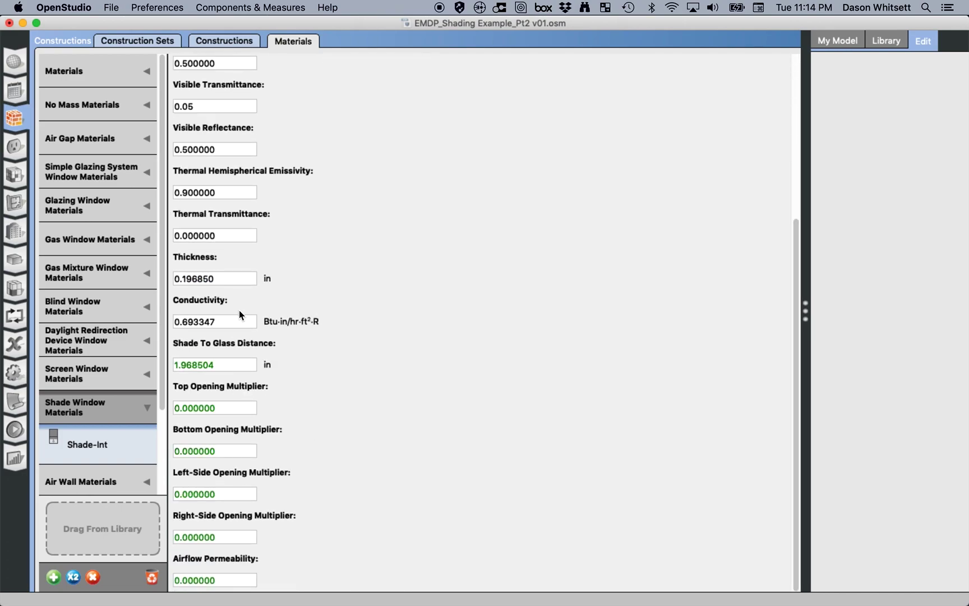
click(230, 281)
drag(214, 280, 185, 278)
click(227, 278)
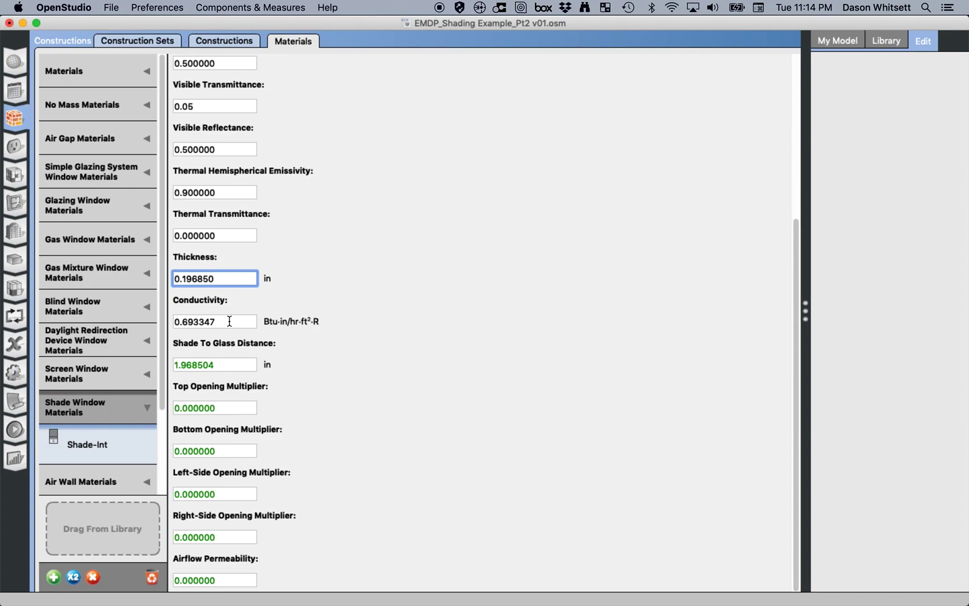
click(234, 363)
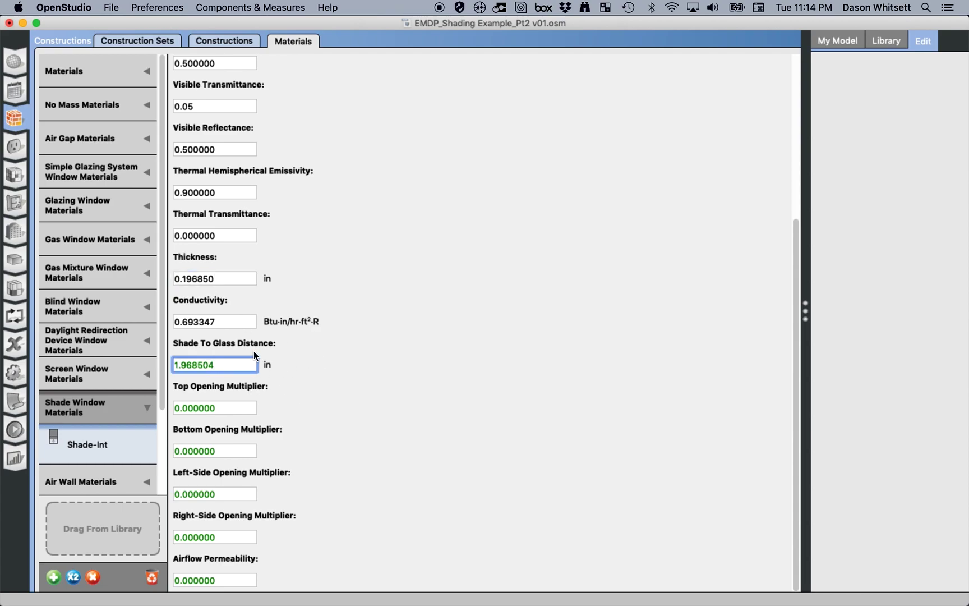
click(235, 407)
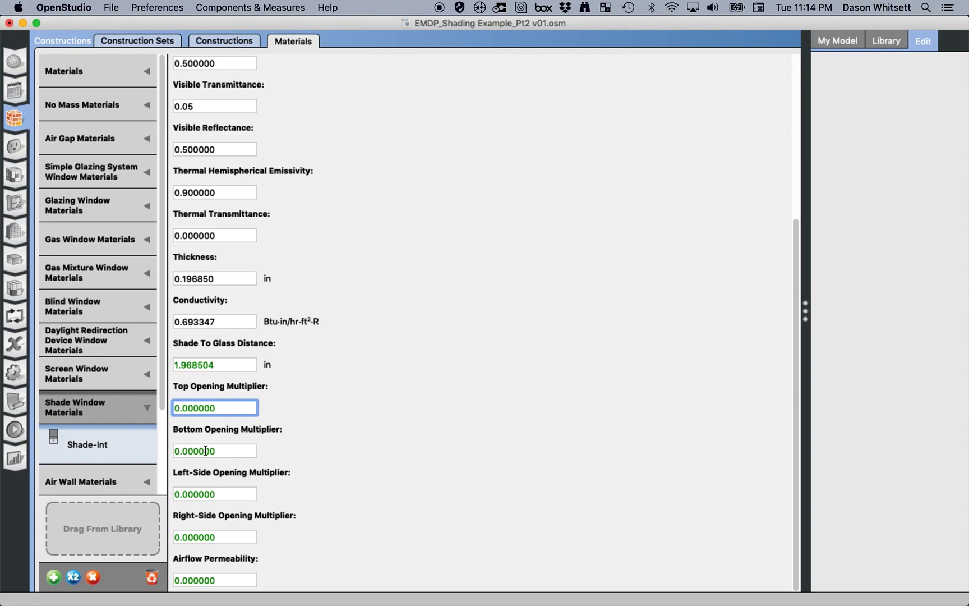
key(Tab)
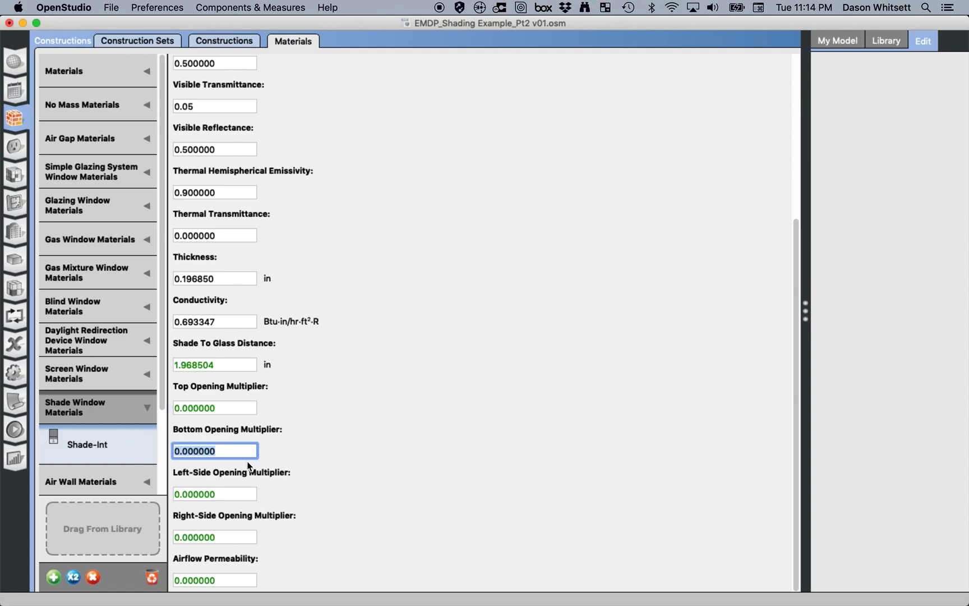
Step: Set the airflow permeability of the Shade-Int material to 0.10
click(223, 578)
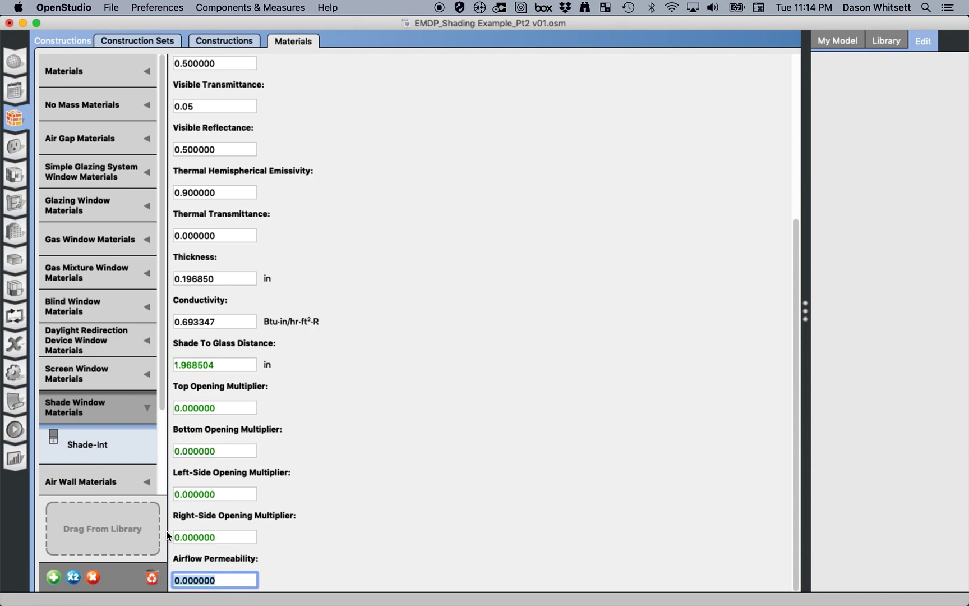
click(227, 579)
drag(226, 580, 184, 581)
click(229, 581)
key(BackSpace)
text(10)
key(Return)
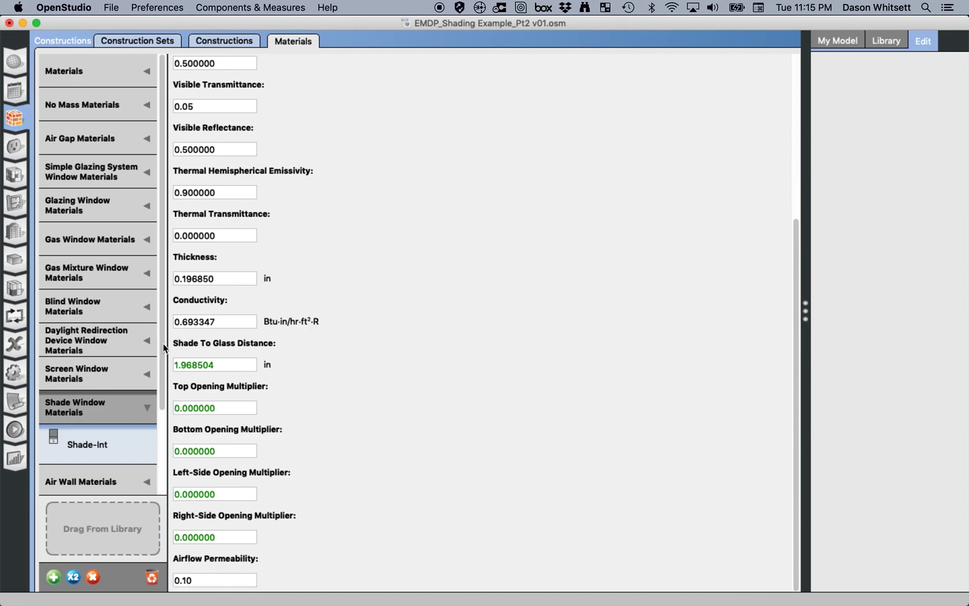
Step: Create another shade window material and name it Shade-Ext
click(54, 577)
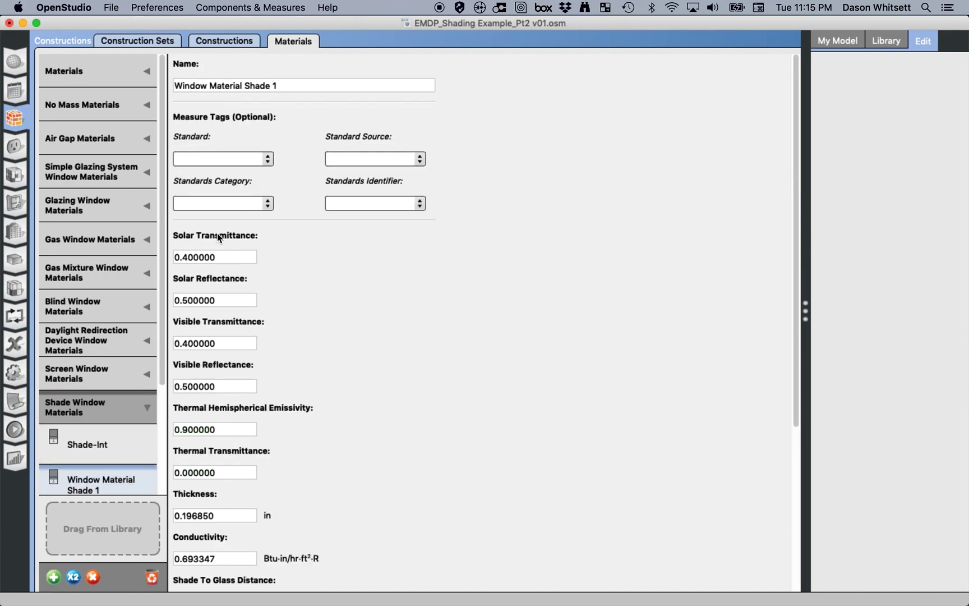
double_click(293, 88)
click(293, 88)
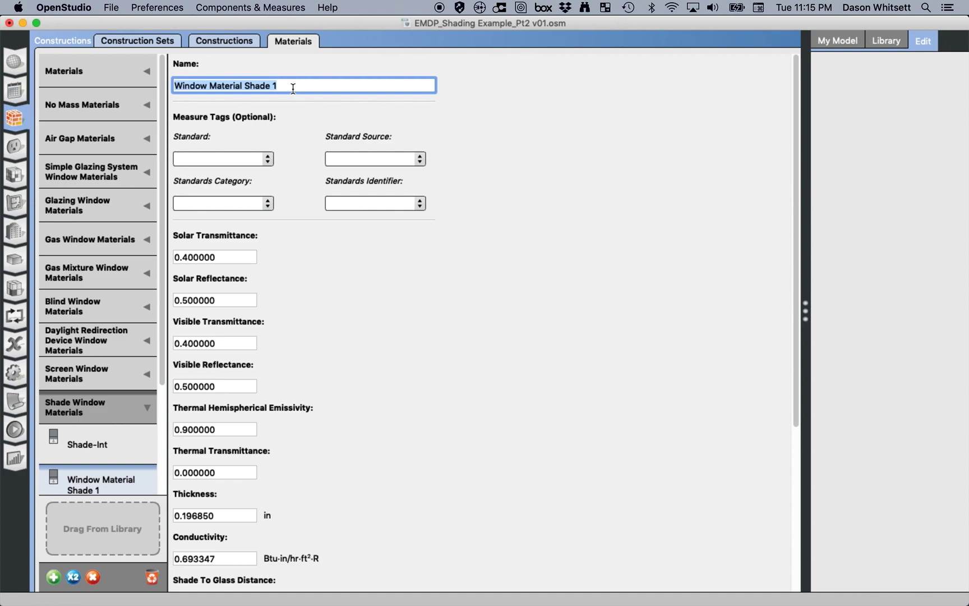
text(Shade-Ext)
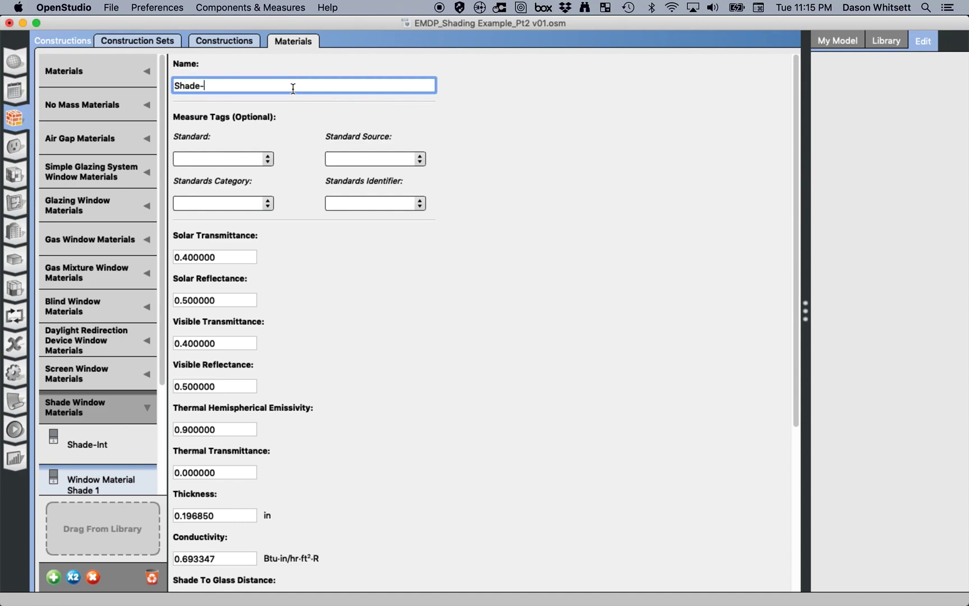
key(Return)
click(420, 425)
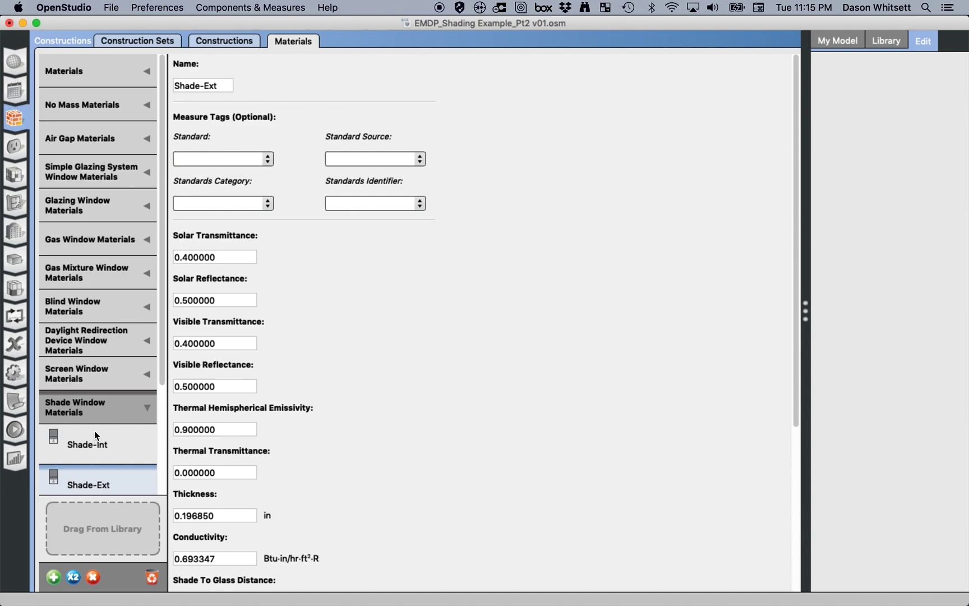
scroll(94, 430, down, 3)
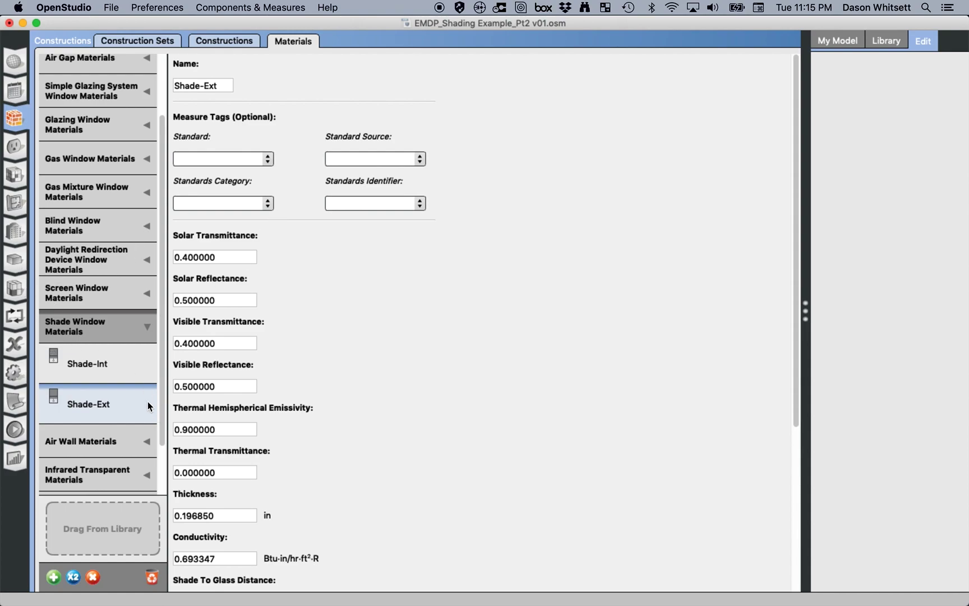
Step: Assign the library's Shading Control 1 to Window 06 in Space 6 in the subsurface shading controls
click(19, 262)
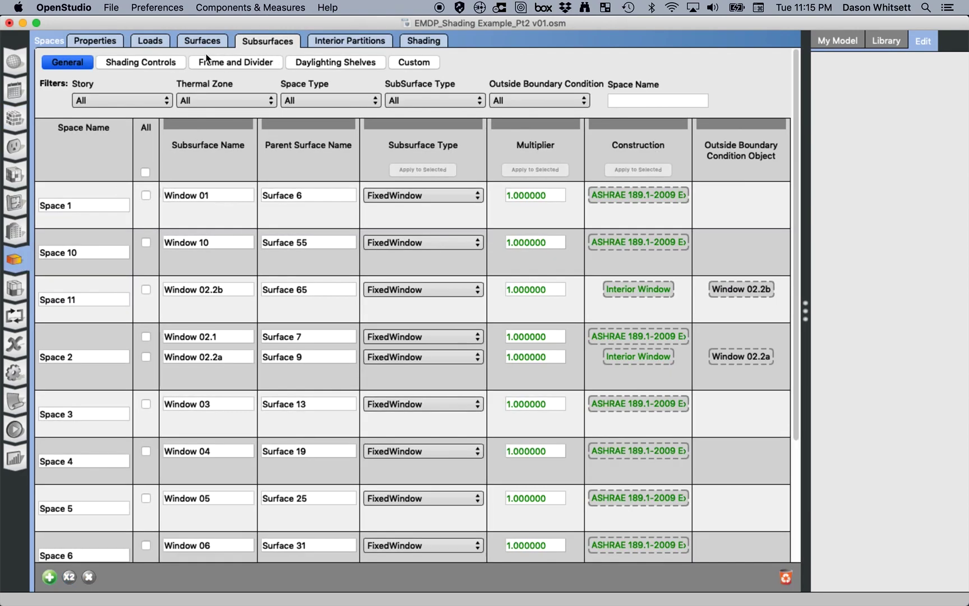
click(166, 63)
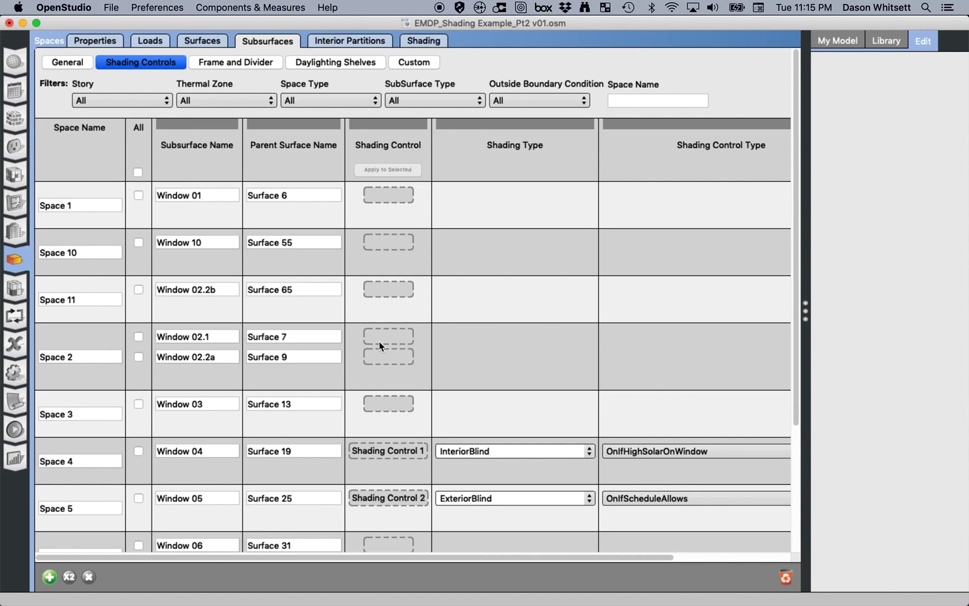
scroll(520, 400, down, 5)
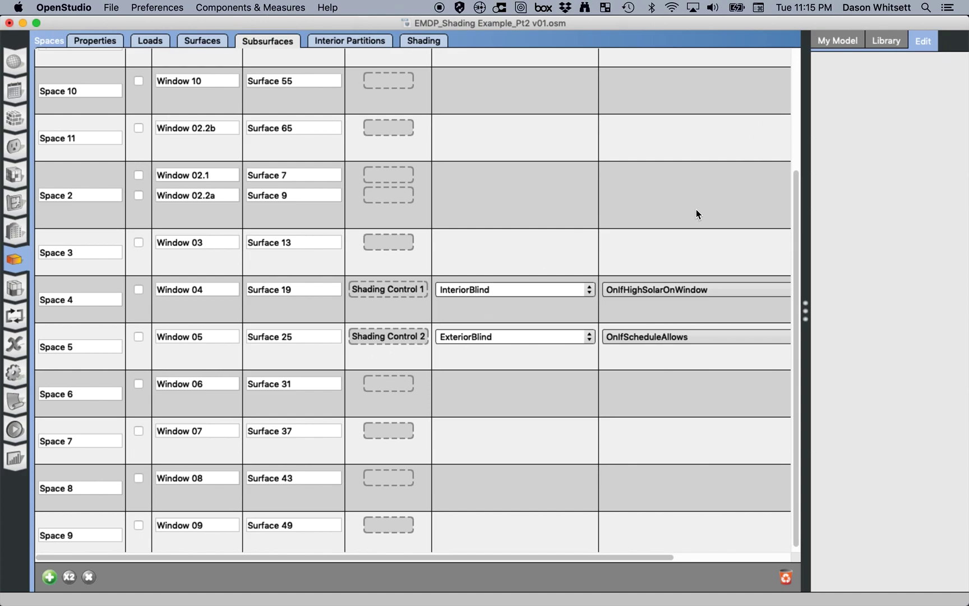
click(881, 42)
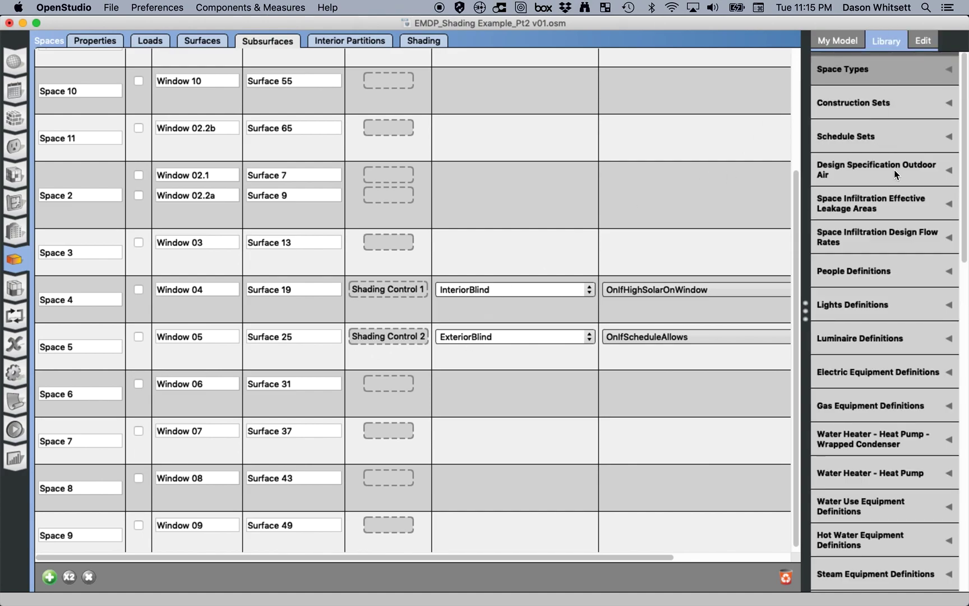
scroll(885, 299, down, 12)
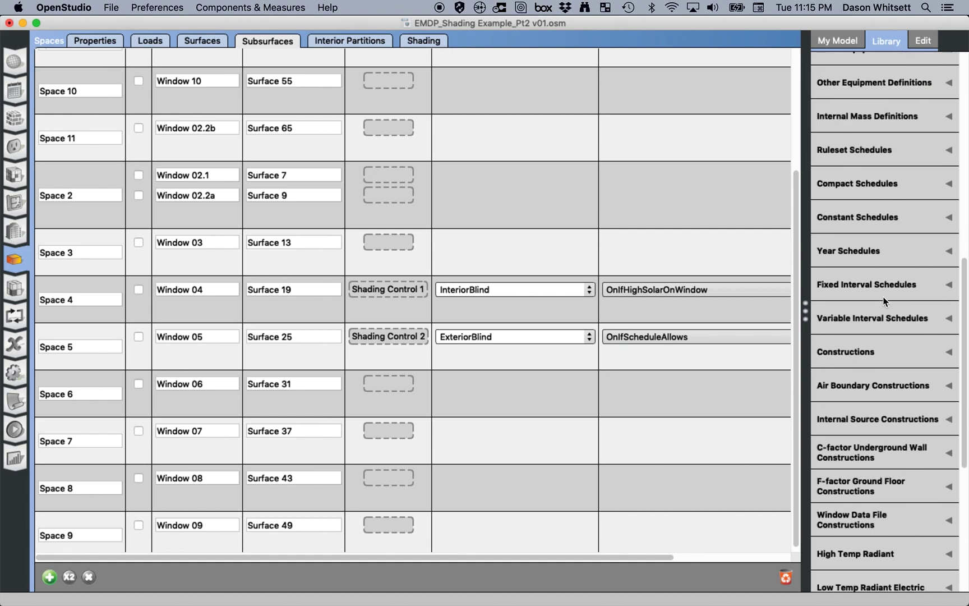
scroll(903, 264, down, 1)
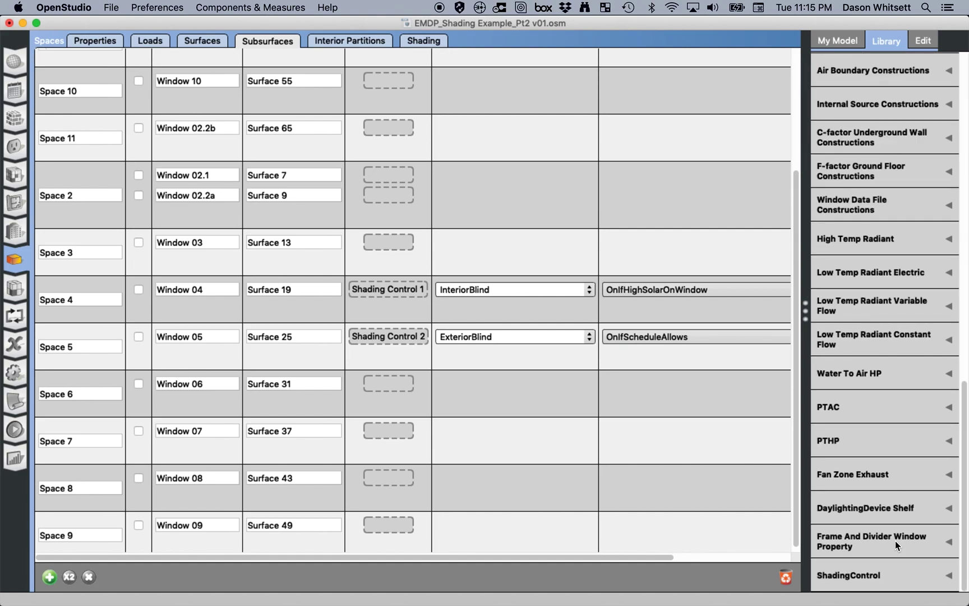
click(919, 571)
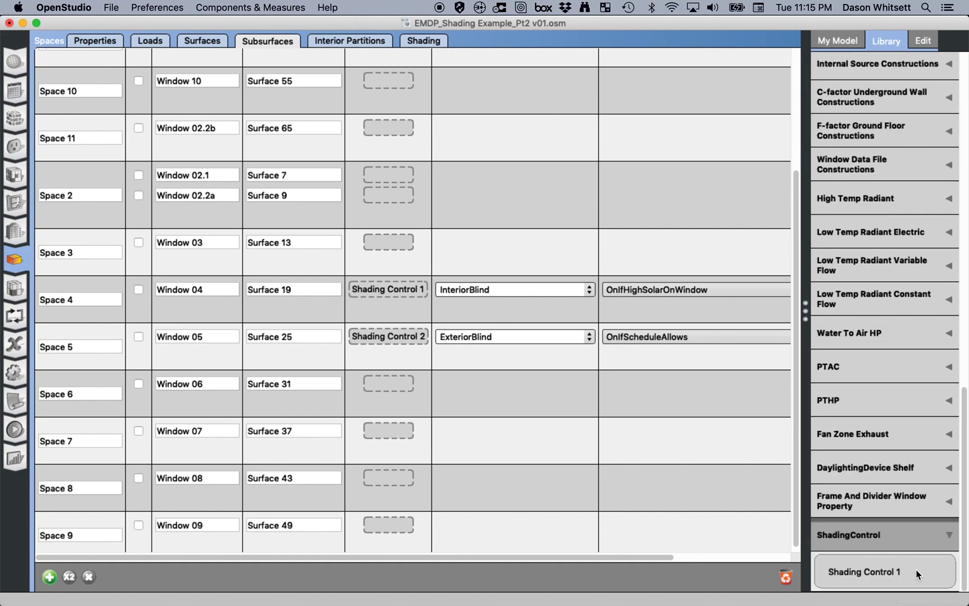
mouse_move(916, 570)
mouse_down()
mouse_move(841, 494)
mouse_move(677, 403)
mouse_move(427, 377)
mouse_move(385, 386)
mouse_up()
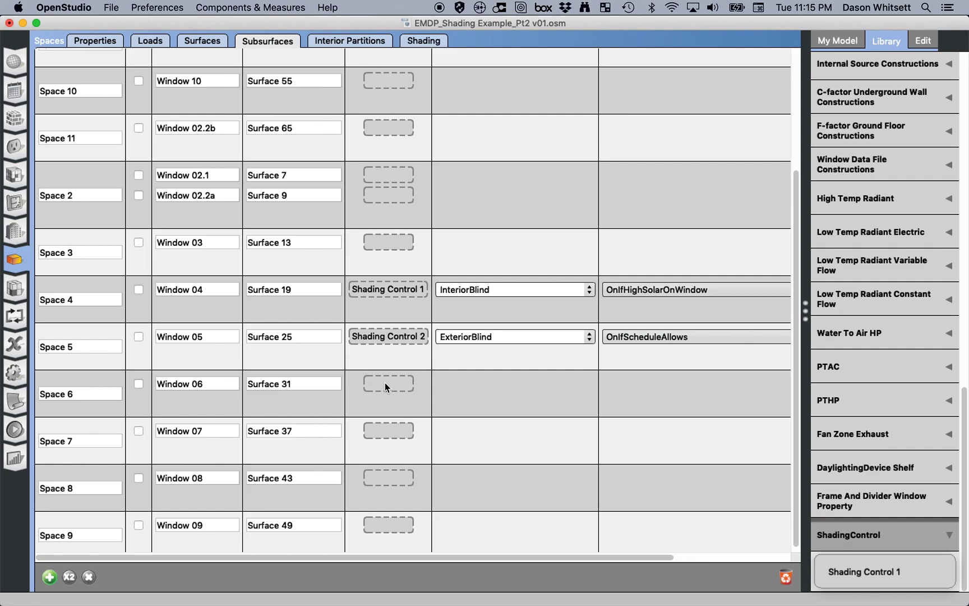
drag(385, 382, 384, 382)
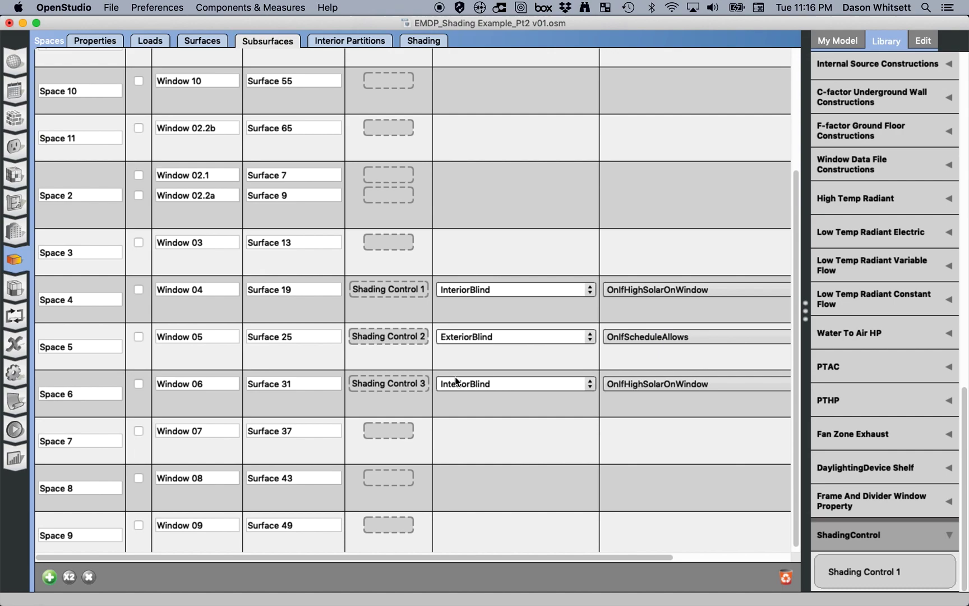
Step: Set the Window 06 shading control's shading type to InteriorShade and its shading device material to Shade-Int
click(418, 383)
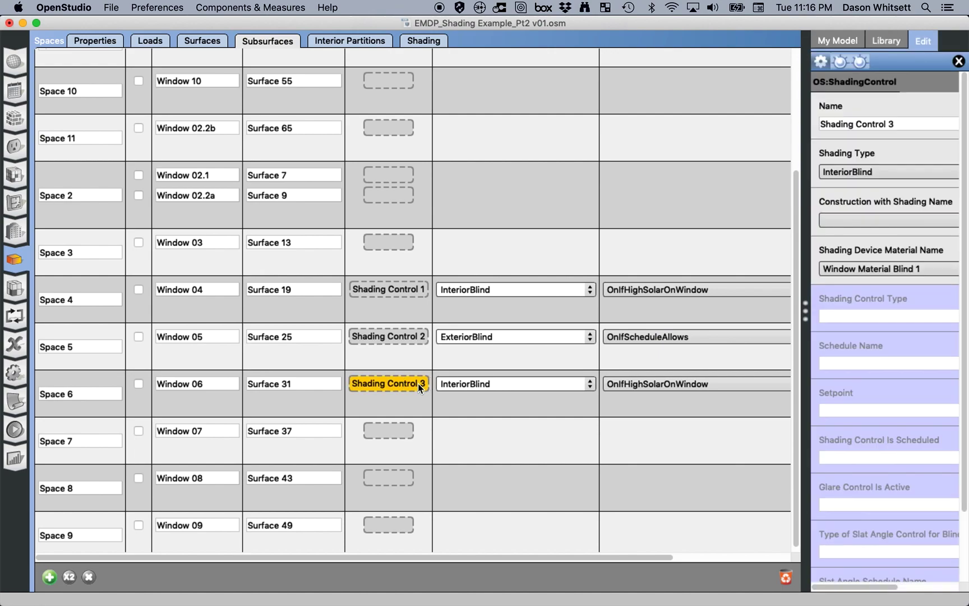
drag(805, 309, 740, 310)
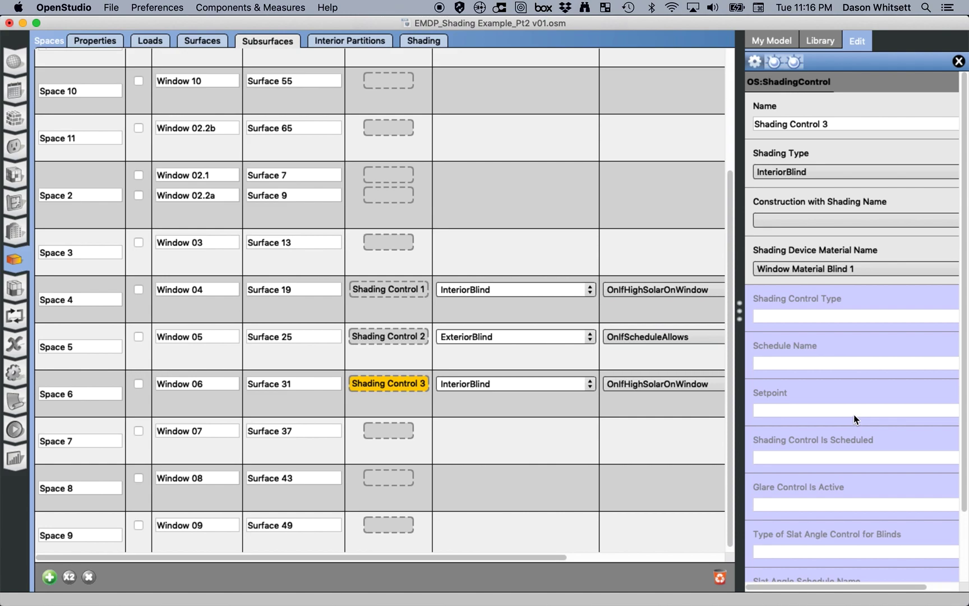
scroll(854, 416, down, 3)
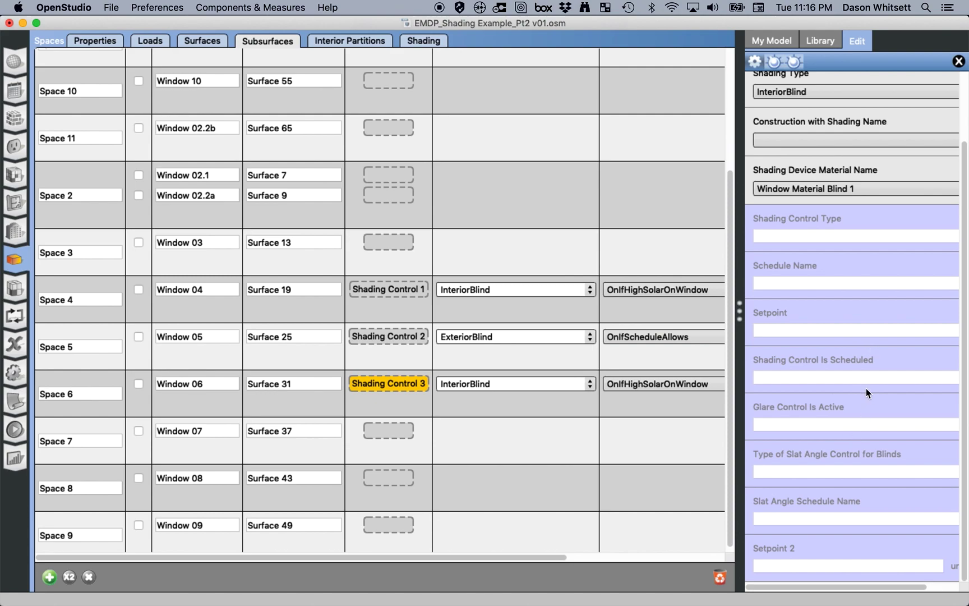
scroll(866, 388, up, 3)
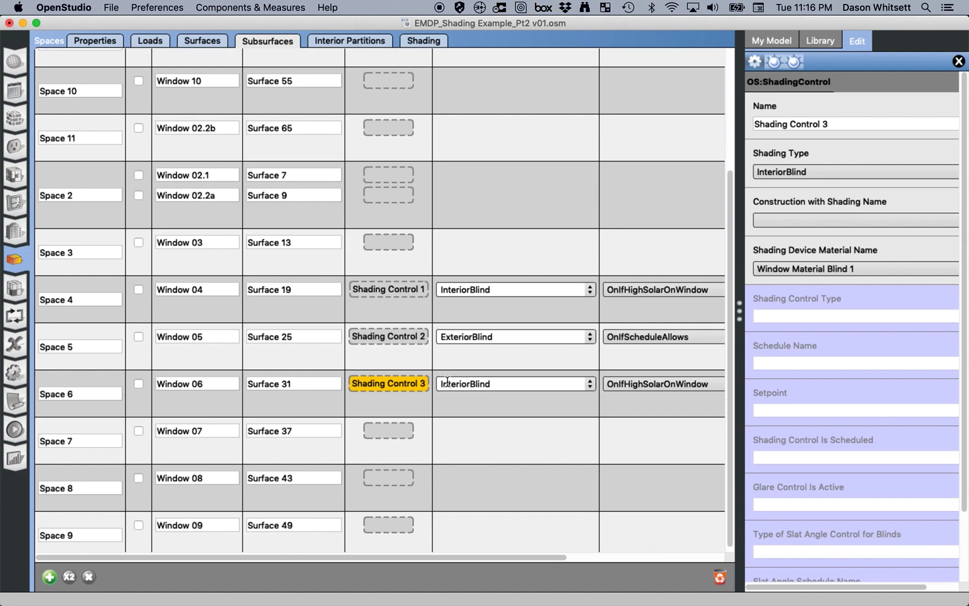
click(832, 171)
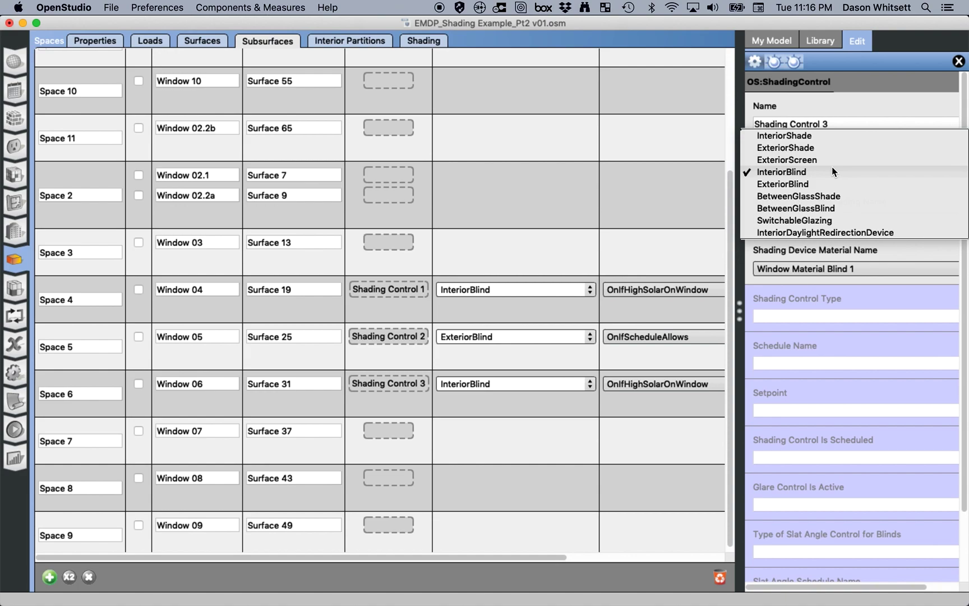
click(823, 136)
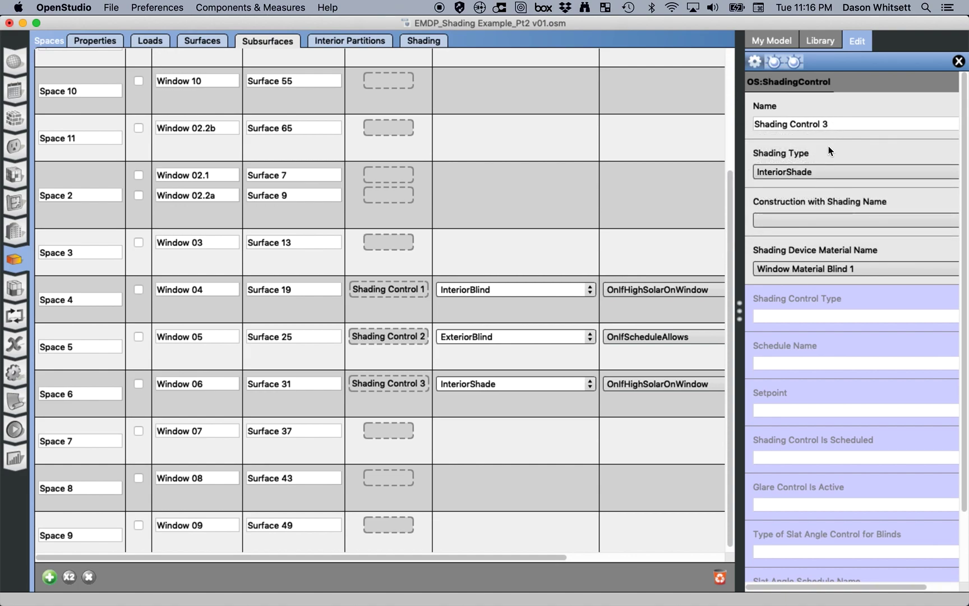
click(823, 267)
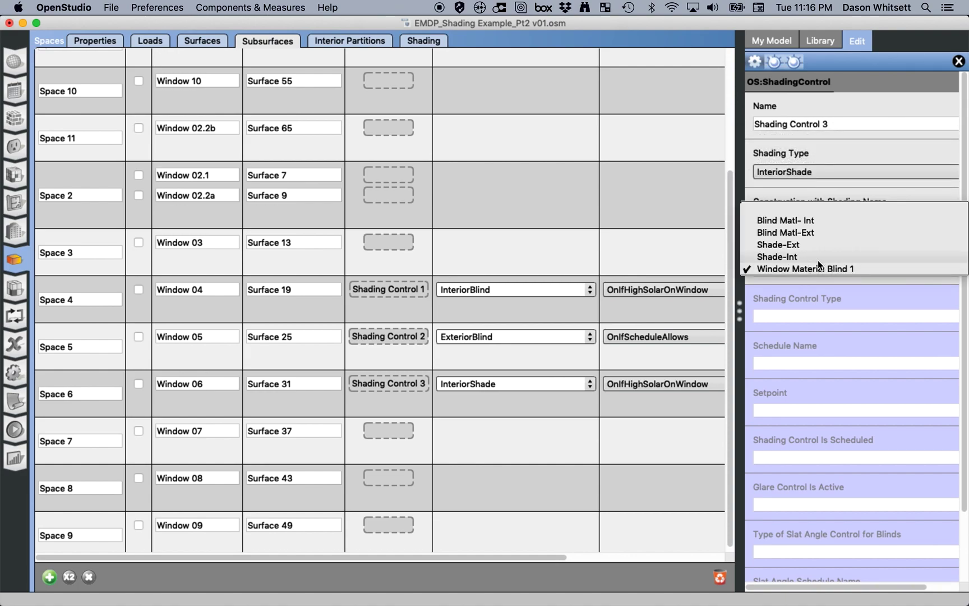
click(806, 256)
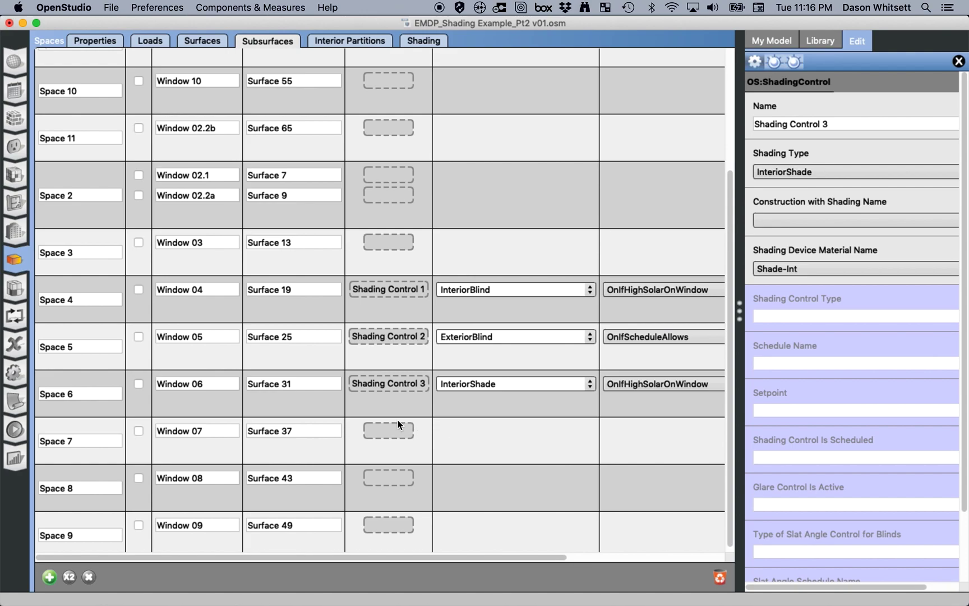
Step: Set the shading control type of Window 06 in Space 6 to AlwaysOn
click(636, 384)
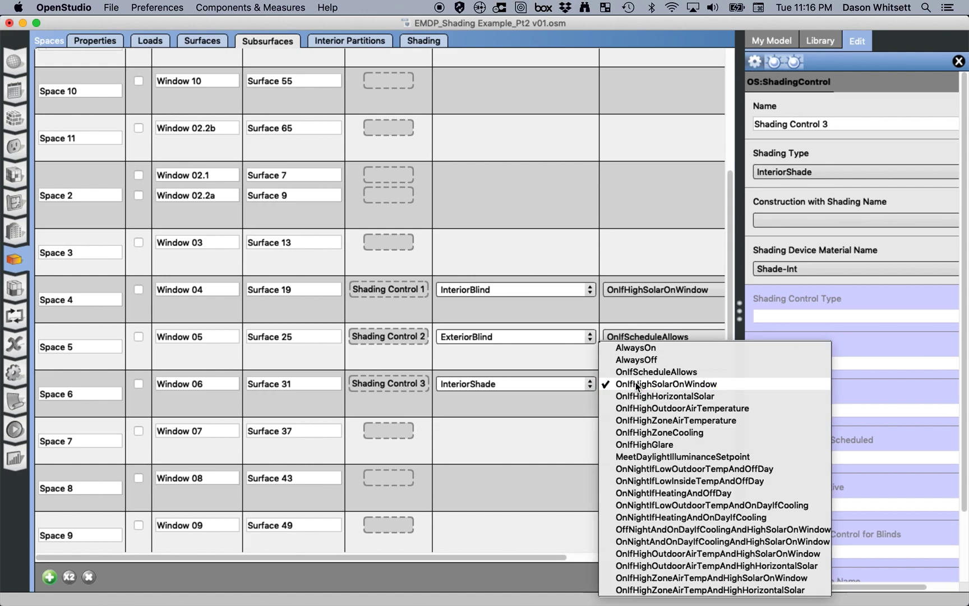
click(645, 163)
scroll(643, 315, up, 5)
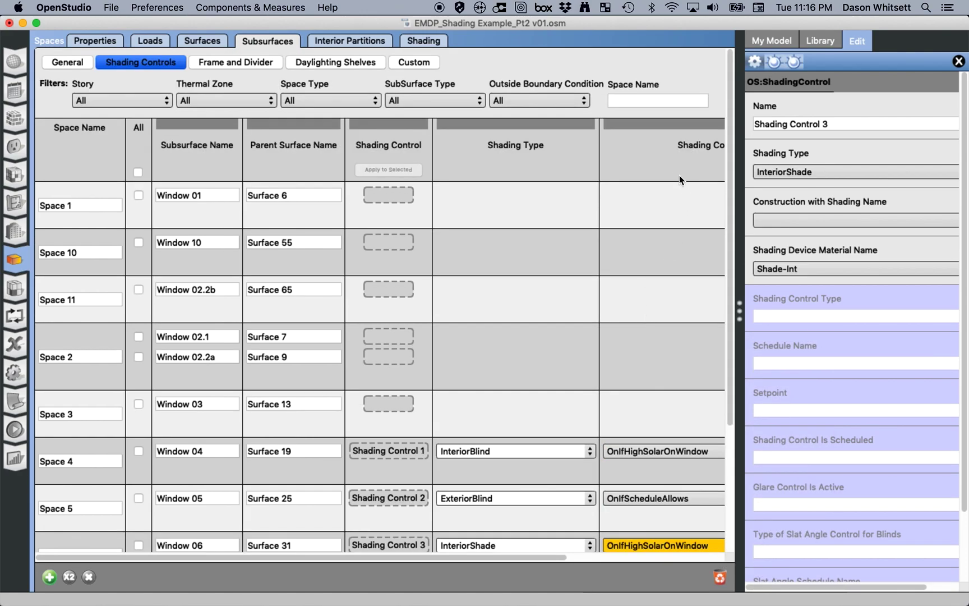
drag(495, 557, 743, 547)
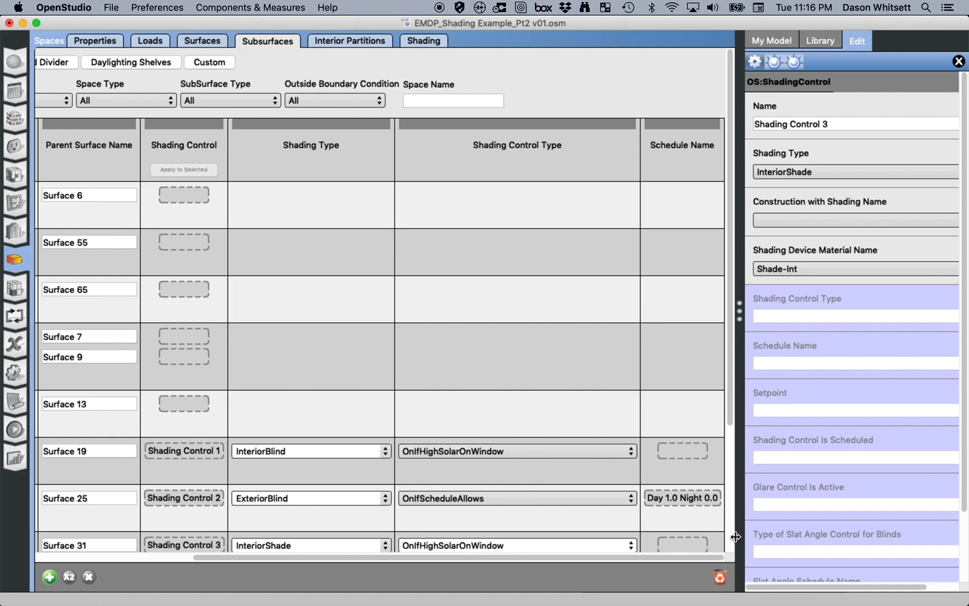
scroll(634, 239, down, 3)
scroll(635, 240, up, 1)
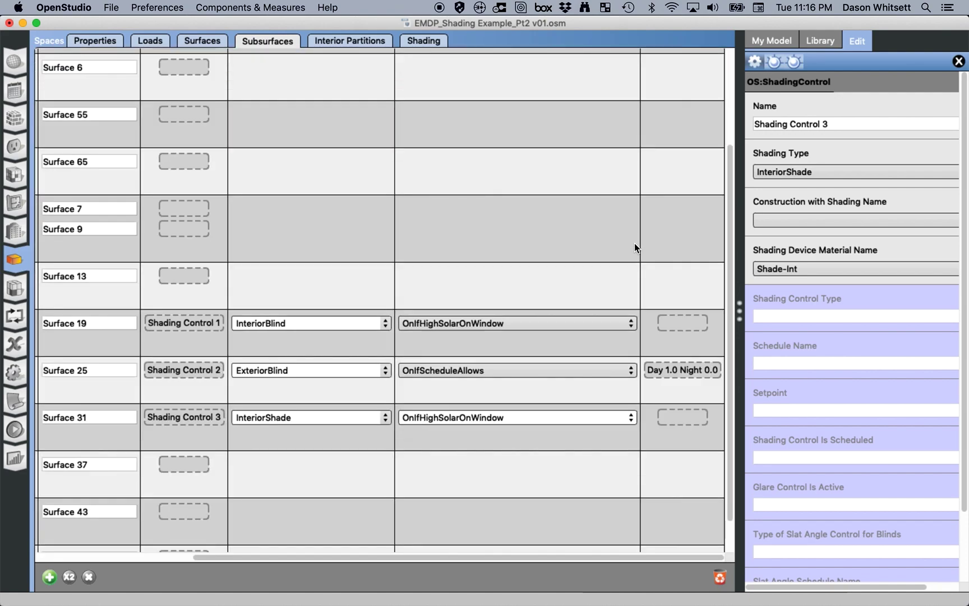
click(535, 415)
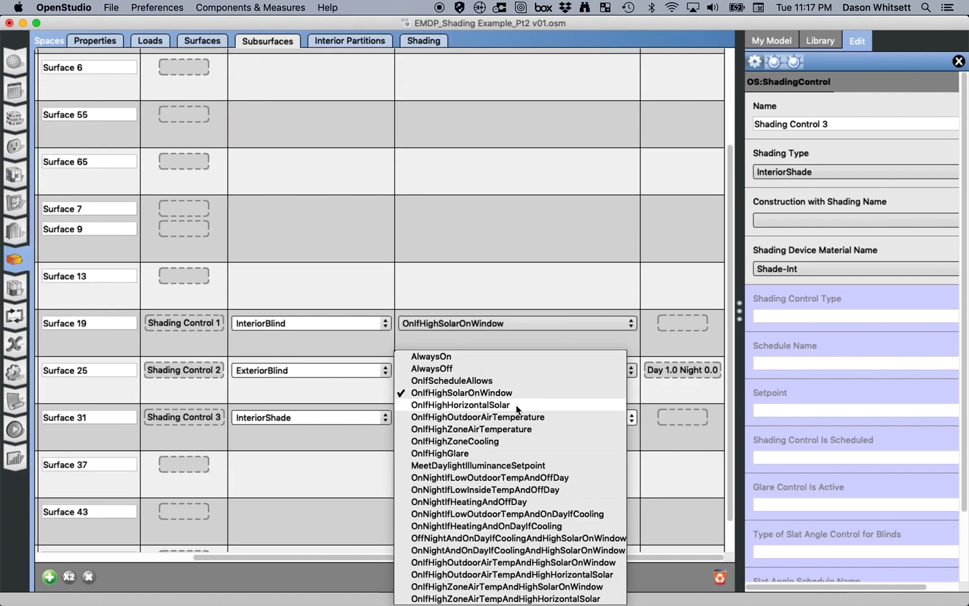
click(463, 359)
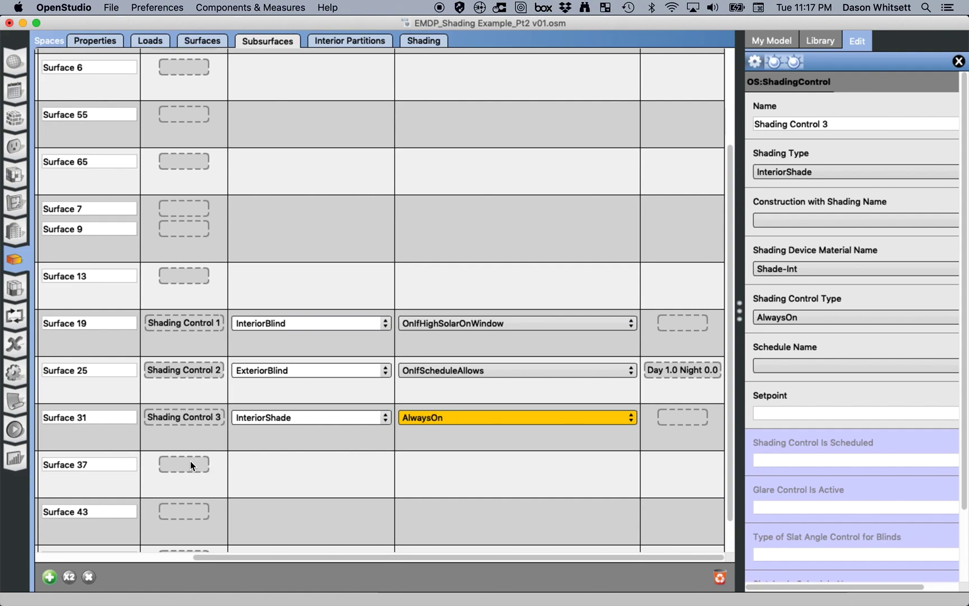
click(287, 467)
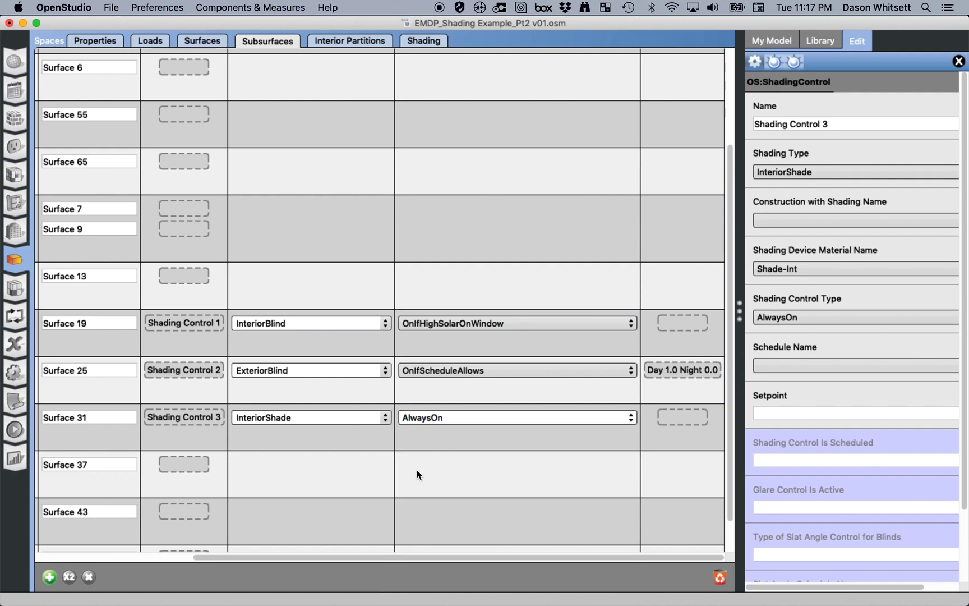
Step: Assign the library's Shading Control 1 to Window 07 on Surface 37 in Space 7
scroll(417, 474, left, 5)
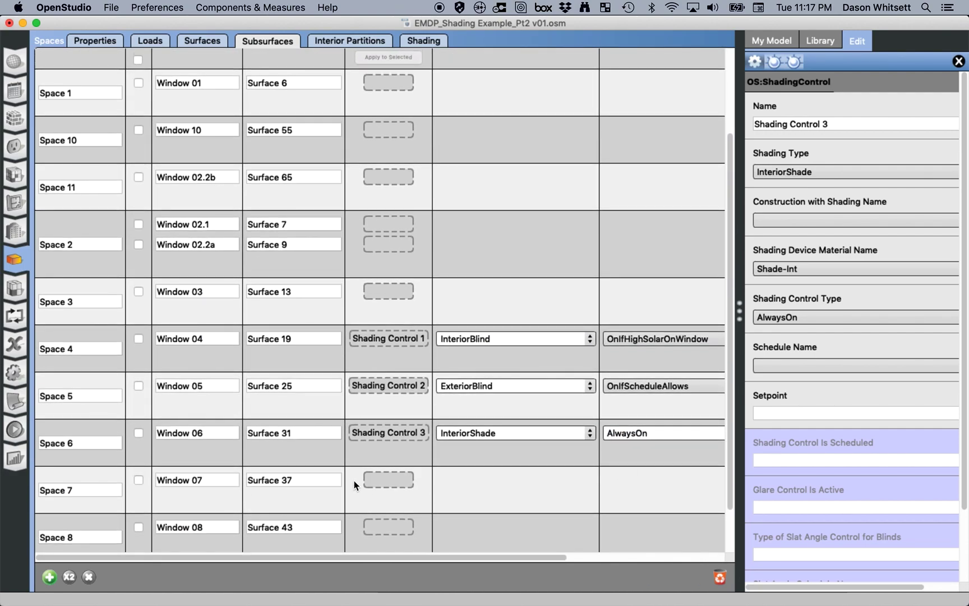
scroll(356, 482, right, 5)
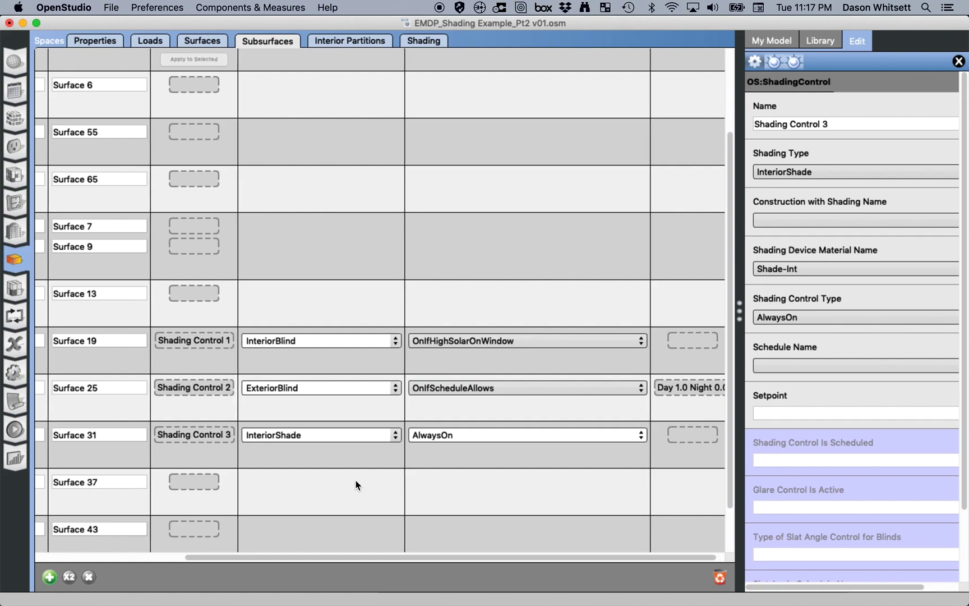
click(827, 42)
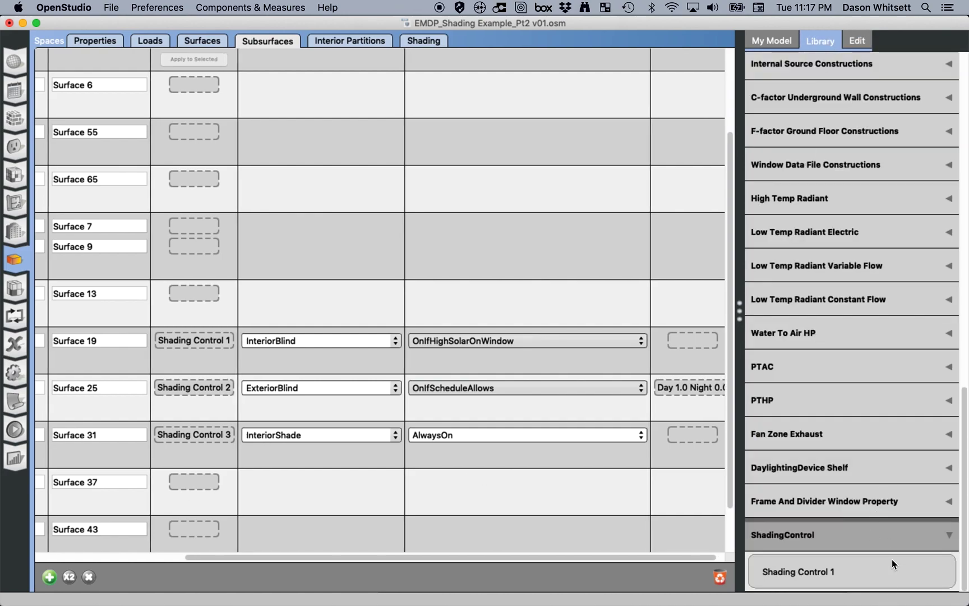
mouse_move(895, 565)
mouse_down()
mouse_move(277, 447)
mouse_move(205, 482)
mouse_up()
click(291, 483)
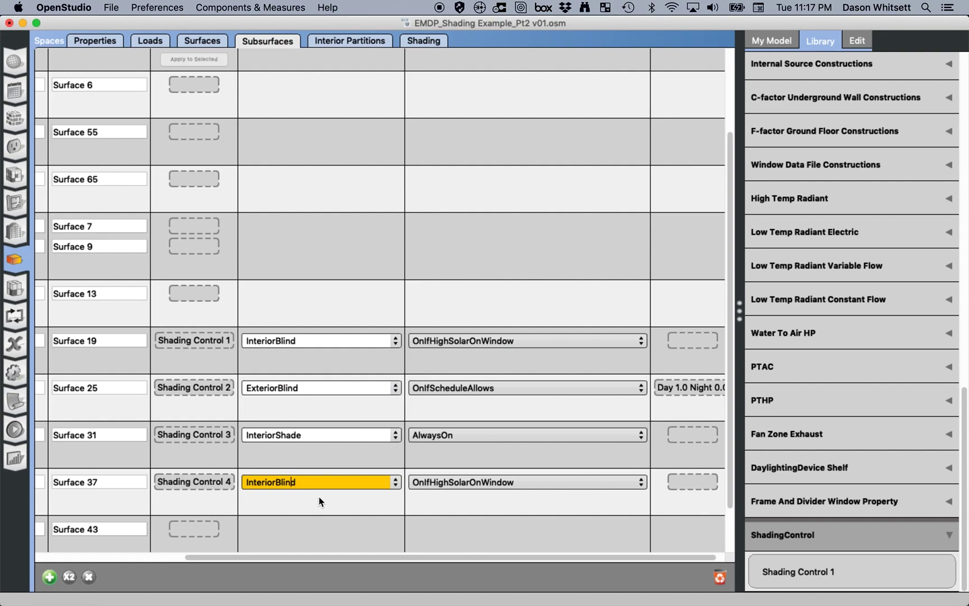
Step: Set the Window 07 shading control in Space 7 to shading type ExteriorShade and control type OnIfHighZoneAirTemperature
click(230, 487)
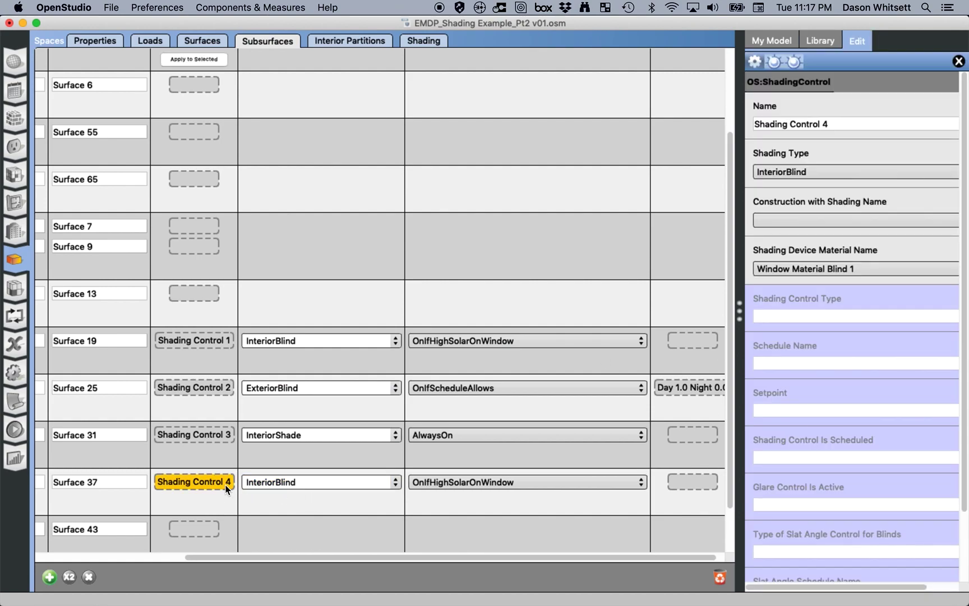
click(837, 169)
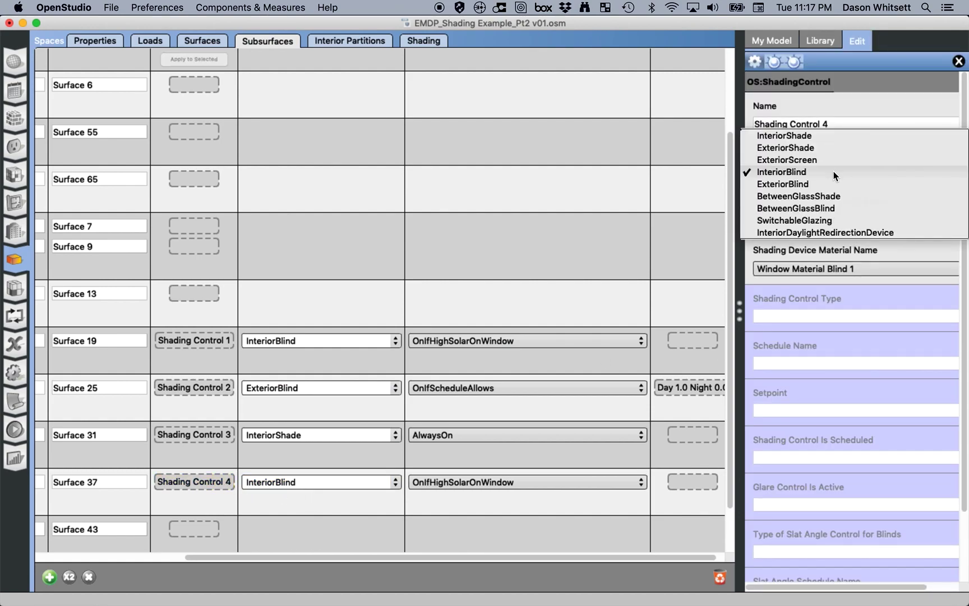
click(823, 149)
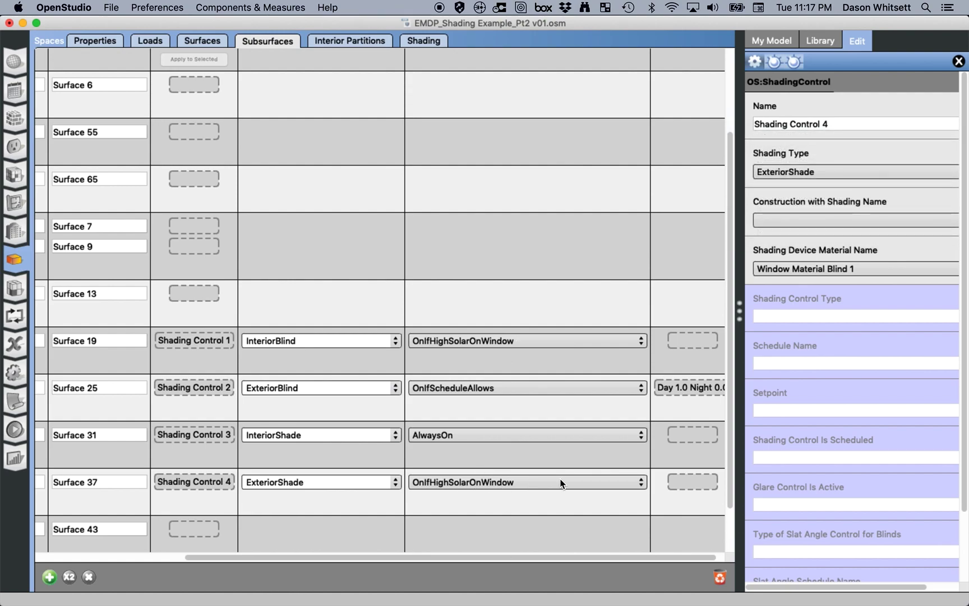
click(586, 481)
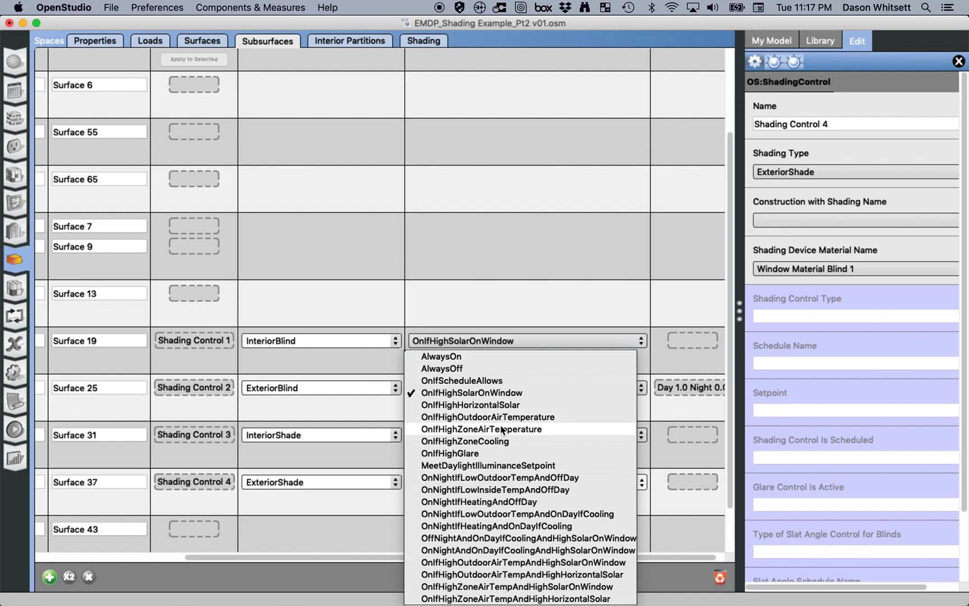
click(470, 426)
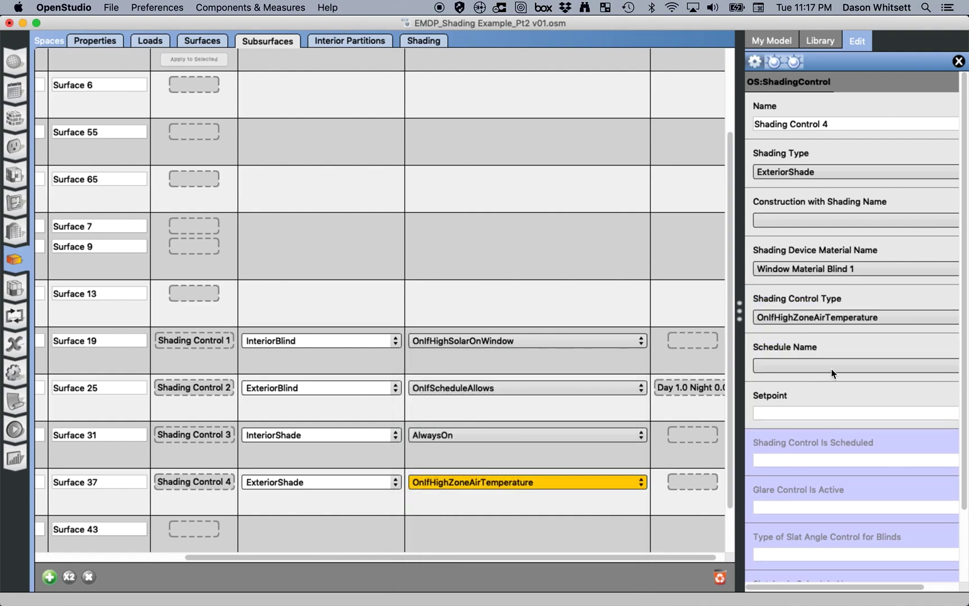
Step: Set the Window 07 shading control's setpoint to 20 and save the model
click(806, 410)
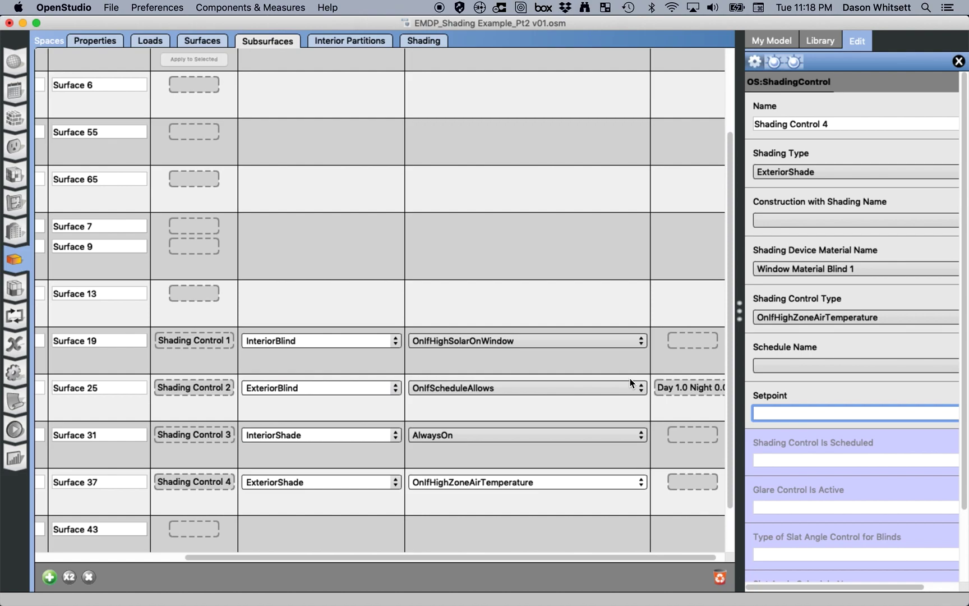
text(20)
key(Return)
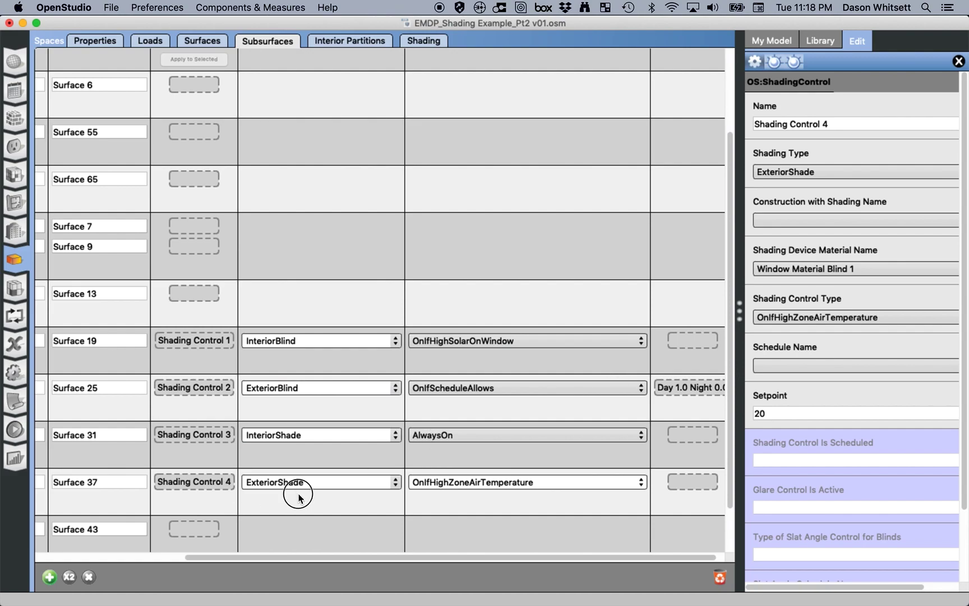
scroll(197, 490, down, 2)
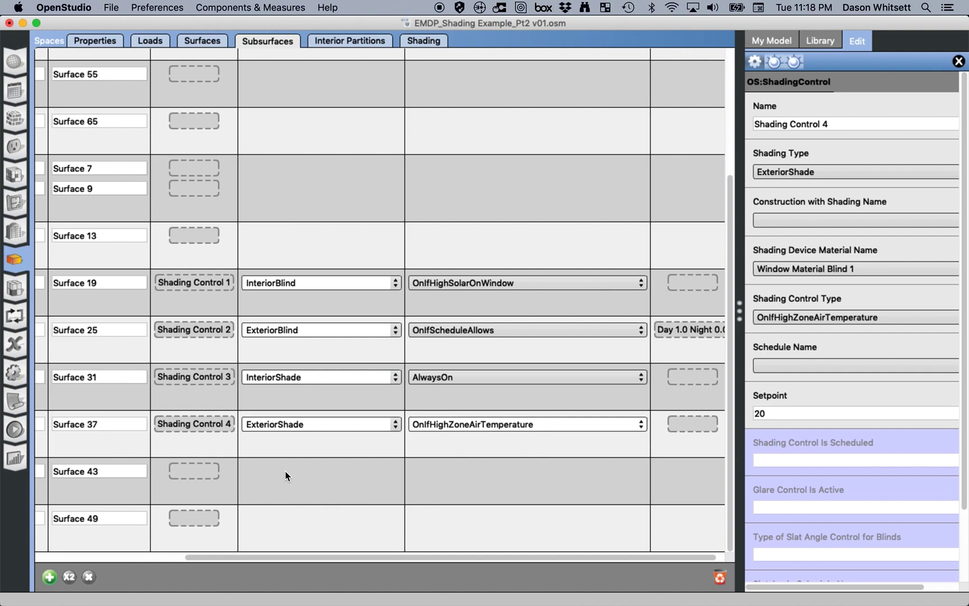
scroll(284, 470, left, 5)
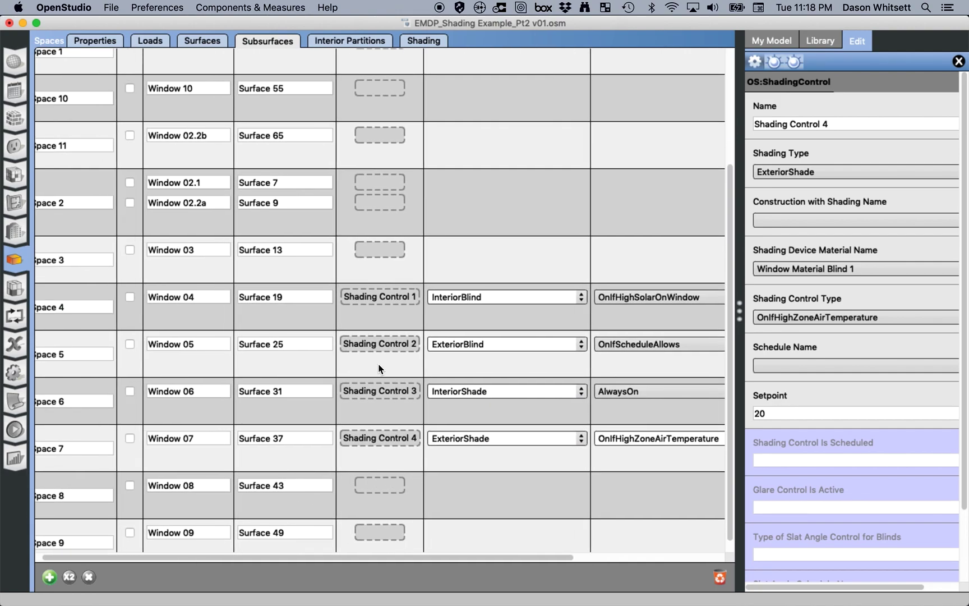
key(super+s)
Step: Add a new material under Screen Window Materials in the construction materials
click(20, 121)
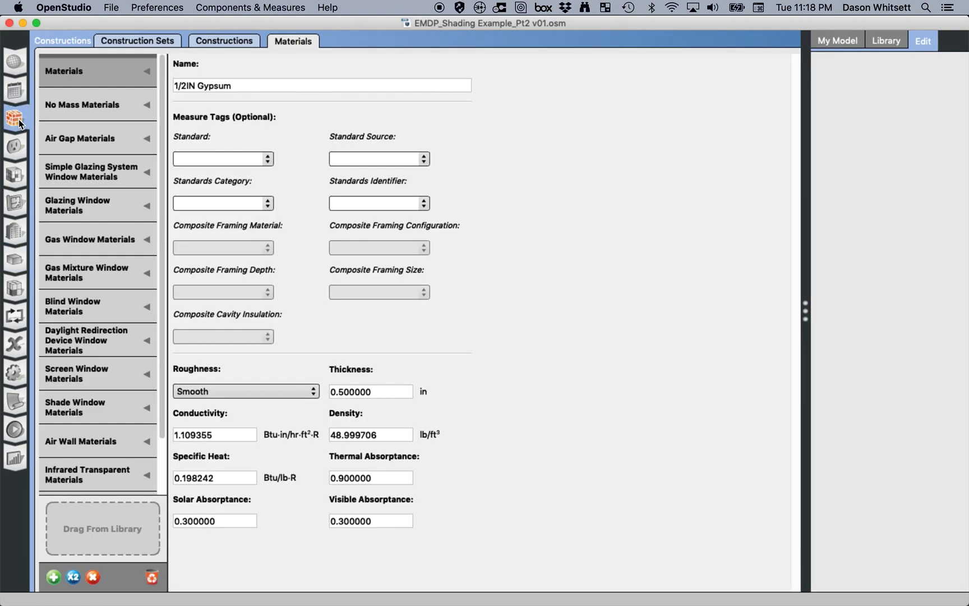
scroll(86, 435, down, 1)
scroll(84, 429, down, 1)
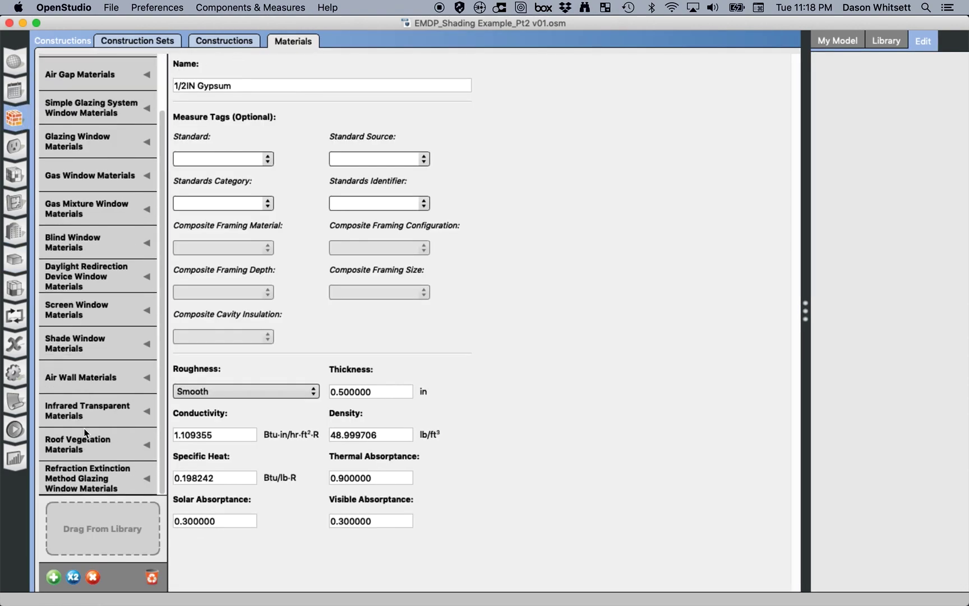
click(95, 321)
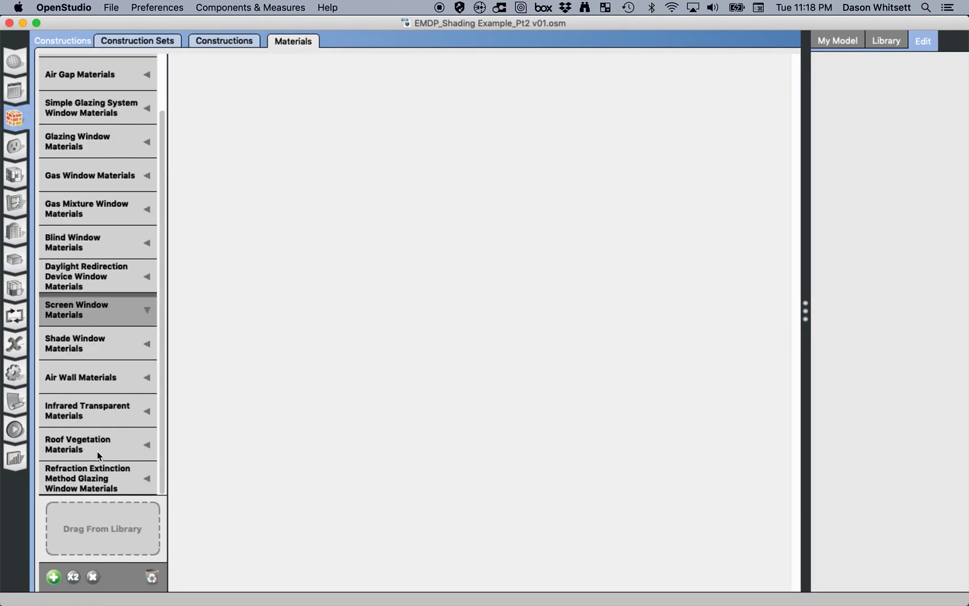
click(54, 577)
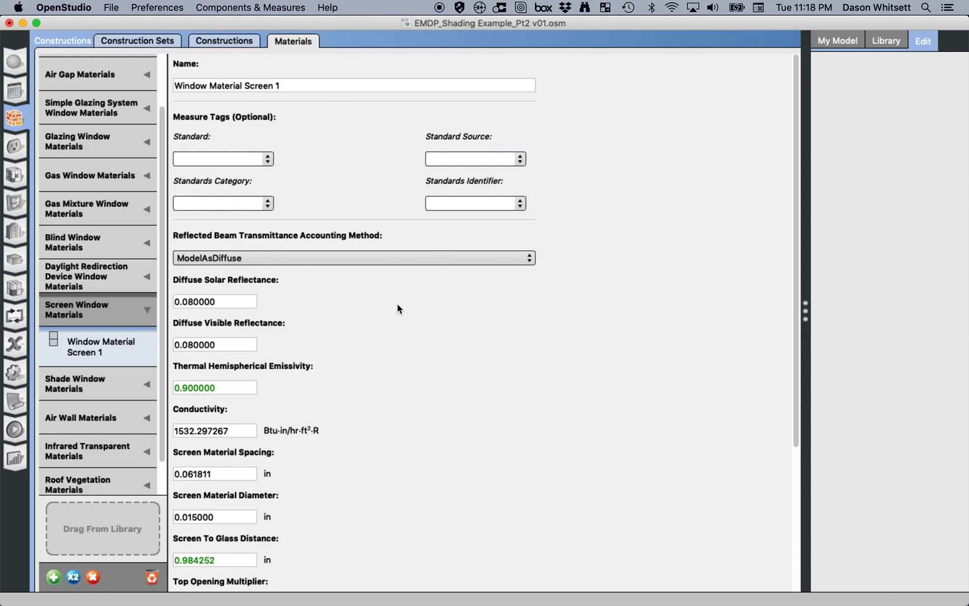
Step: Review the new screen window material's properties and rename it as Screen
scroll(397, 308, down, 2)
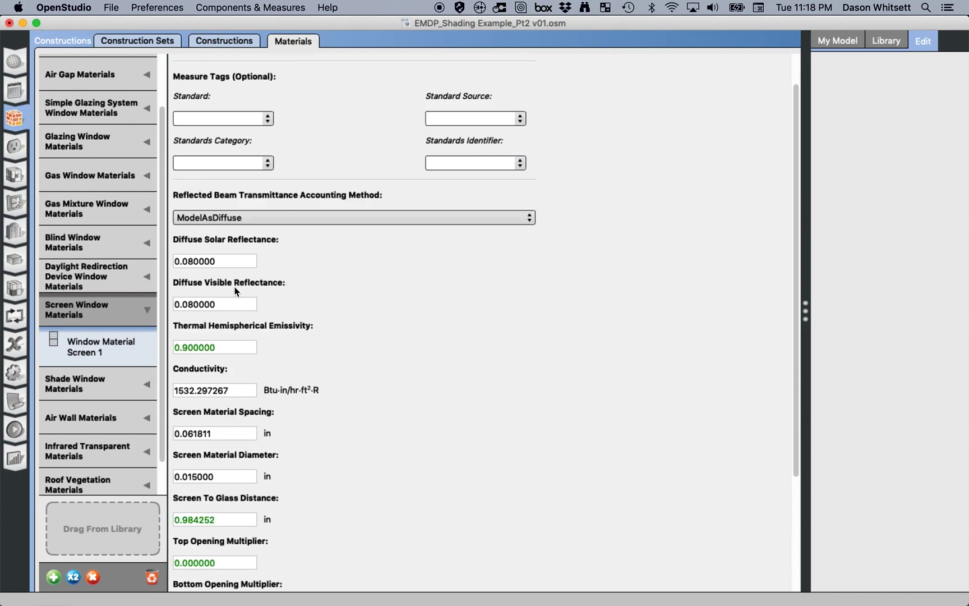
scroll(271, 308, down, 6)
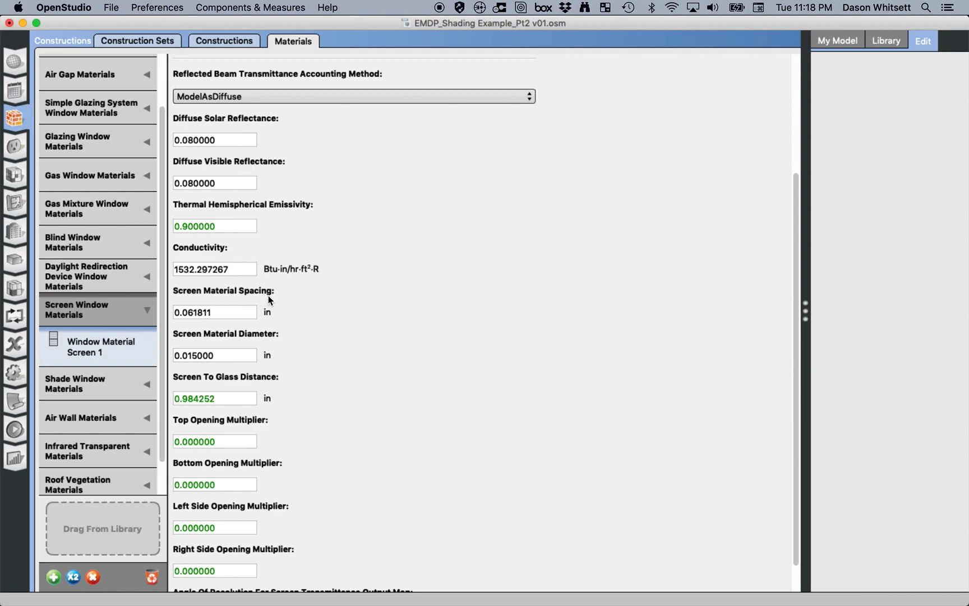
scroll(270, 300, down, 2)
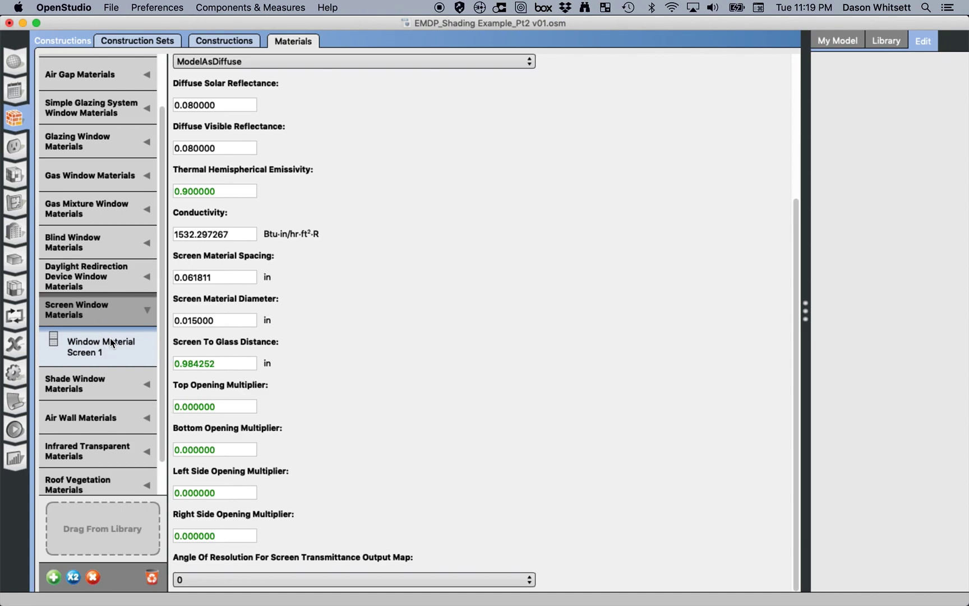
scroll(359, 238, up, 5)
triple_click(307, 91)
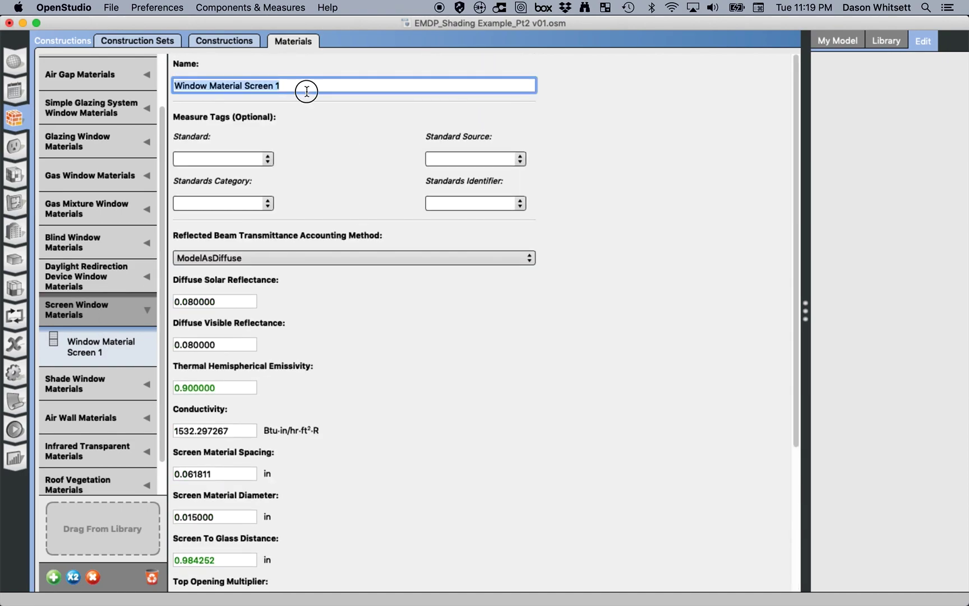
text(Screen)
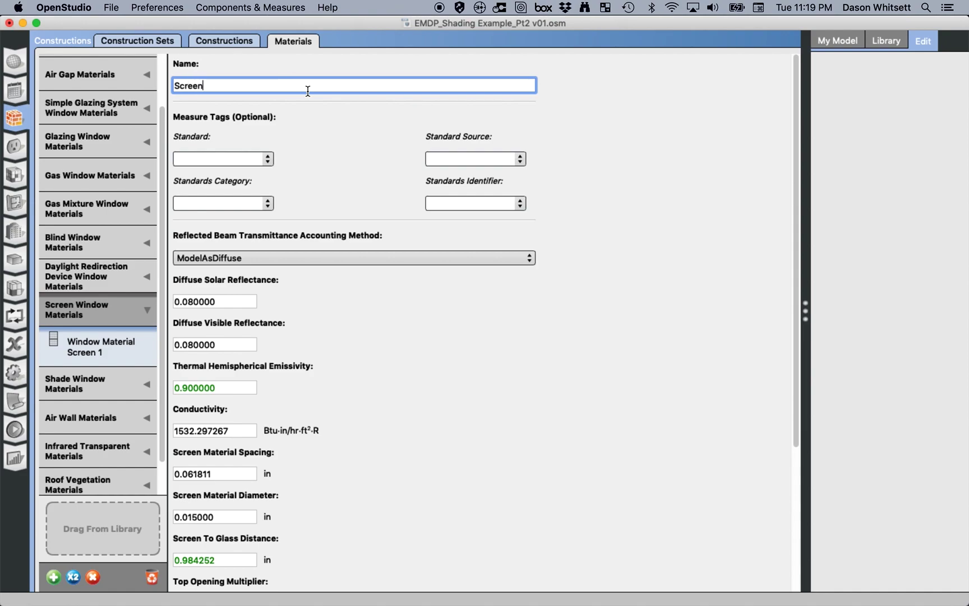
key(Return)
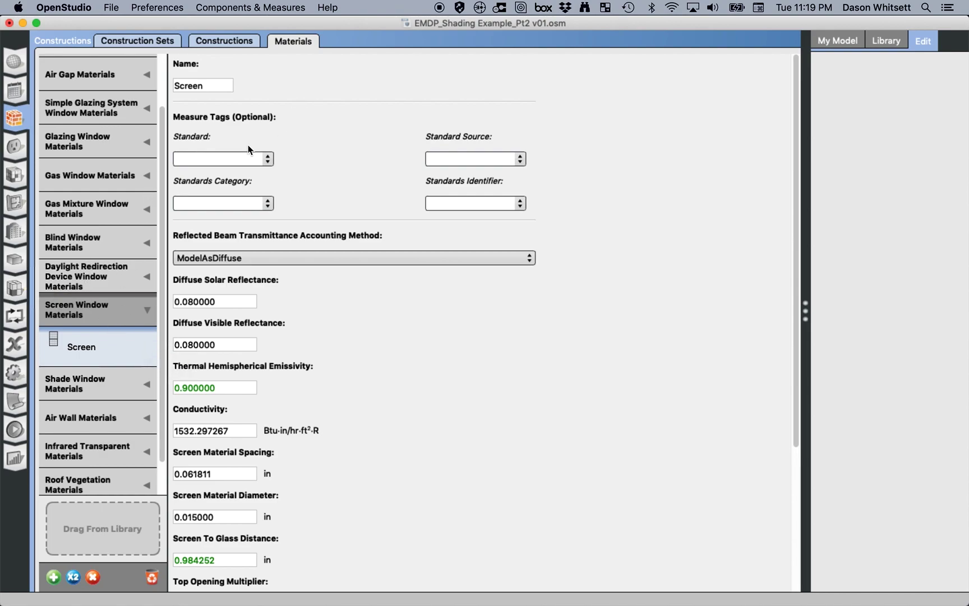
Step: Assign the library's Shading Control 1 to Window 08 on Surface 43 in Space 8 in the subsurface shading controls
click(16, 260)
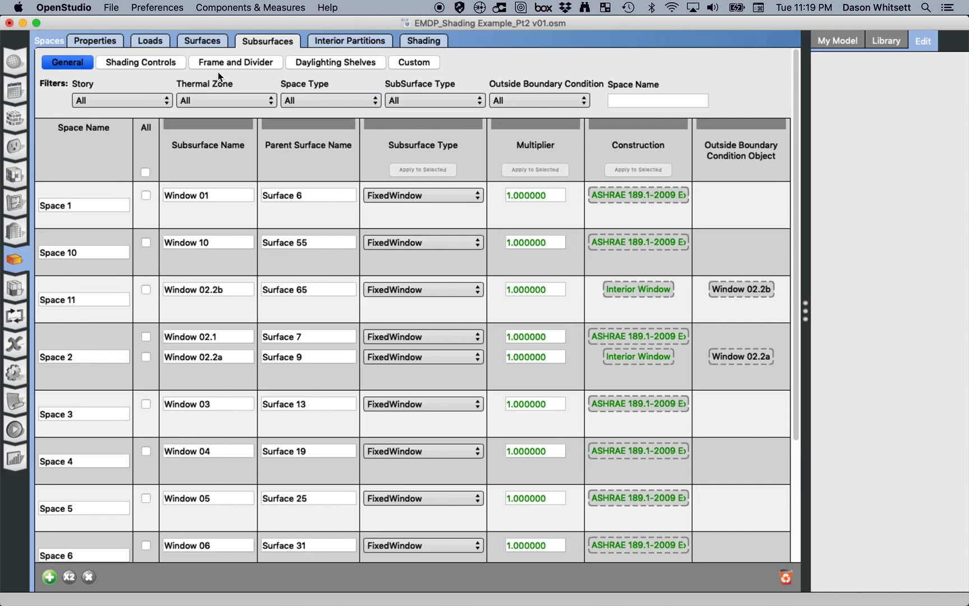
click(152, 62)
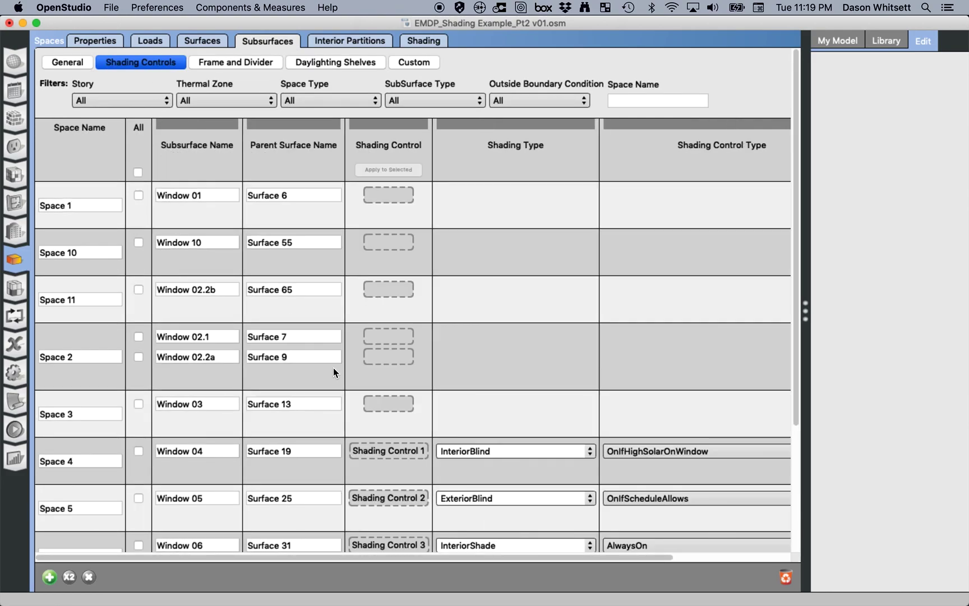
scroll(333, 370, down, 5)
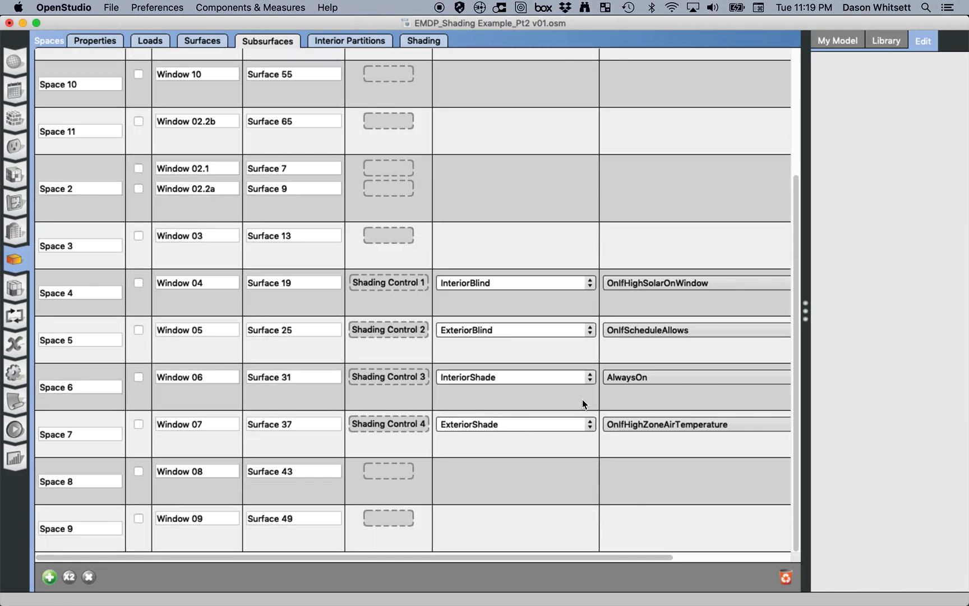
click(886, 40)
scroll(902, 522, down, 5)
scroll(902, 521, down, 10)
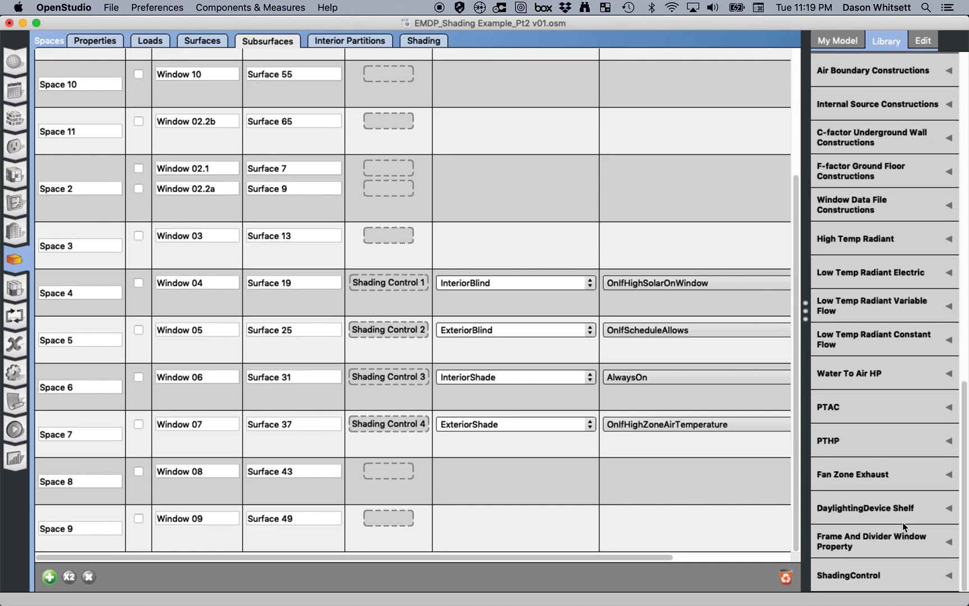
mouse_move(895, 573)
mouse_down()
mouse_move(312, 461)
mouse_move(386, 475)
mouse_up()
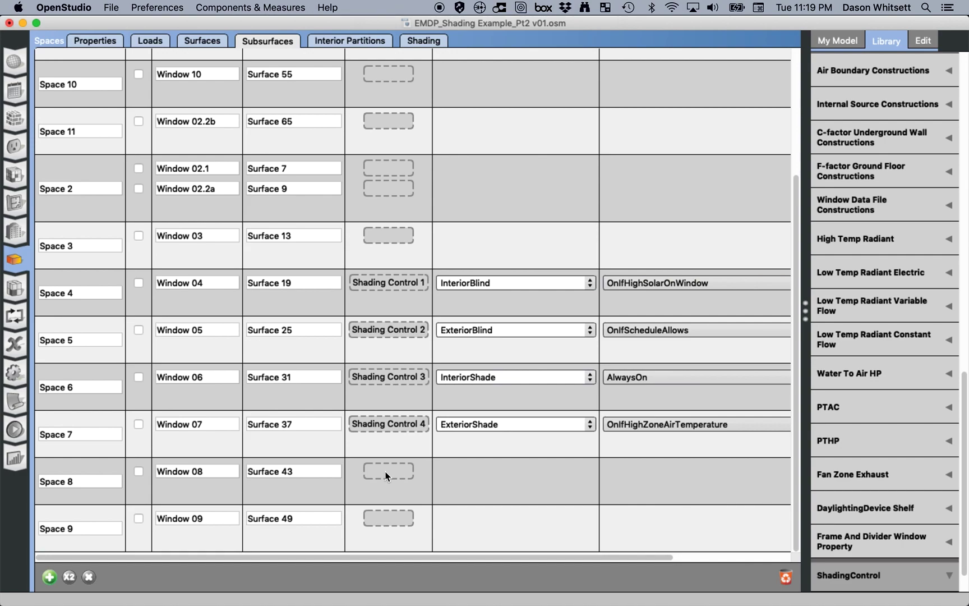
click(905, 571)
mouse_move(906, 571)
mouse_down()
mouse_move(805, 492)
mouse_move(638, 460)
mouse_move(394, 473)
mouse_up()
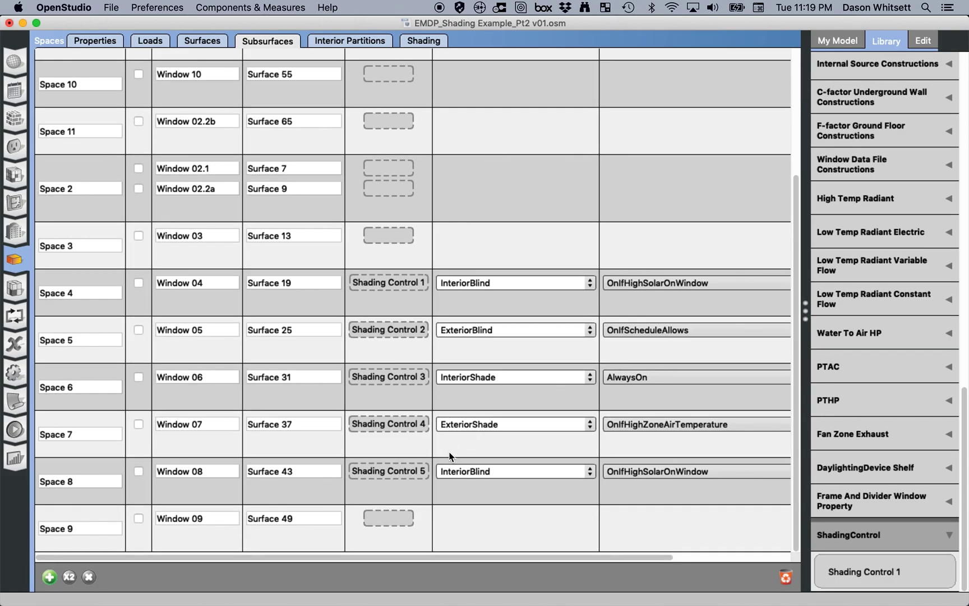
Step: Set the Window 08 shading control's shading type to ExteriorScreen and its shading device material to Screen
click(414, 474)
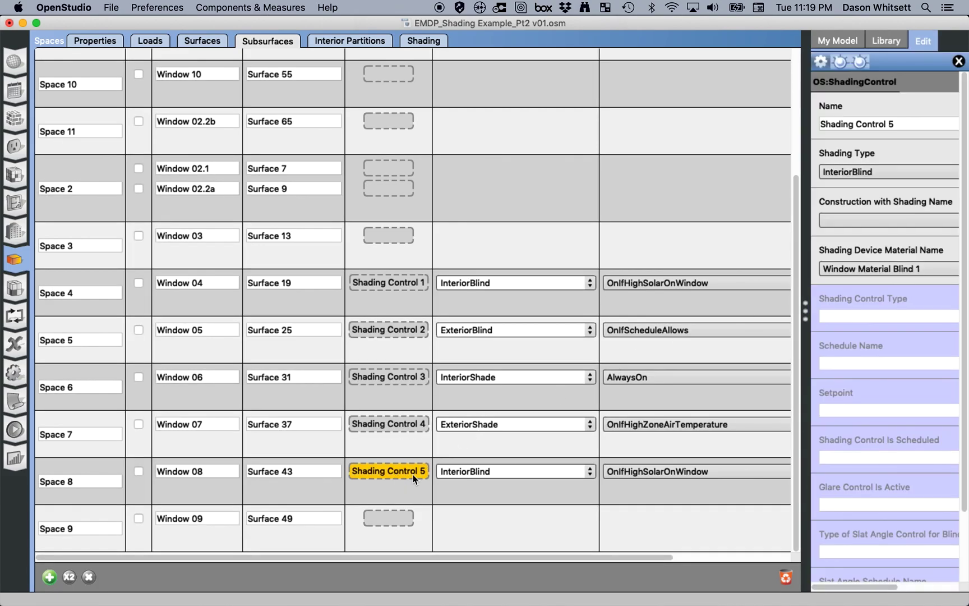
click(874, 171)
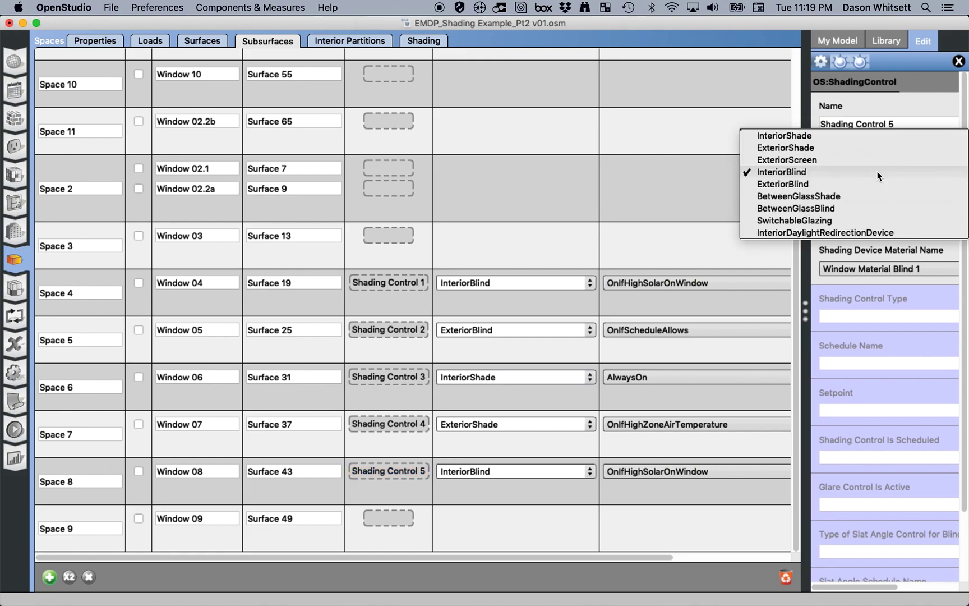
click(826, 159)
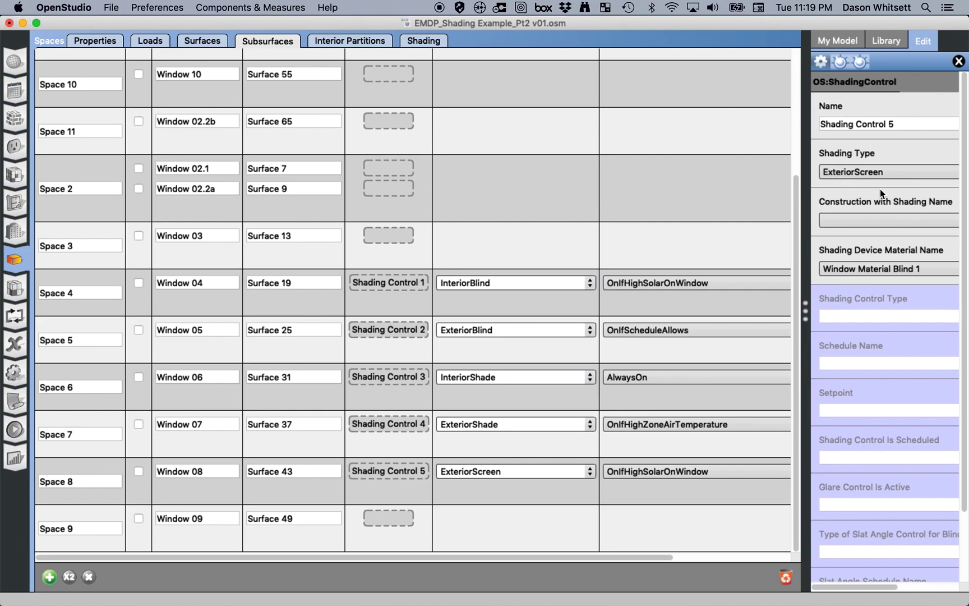
click(879, 270)
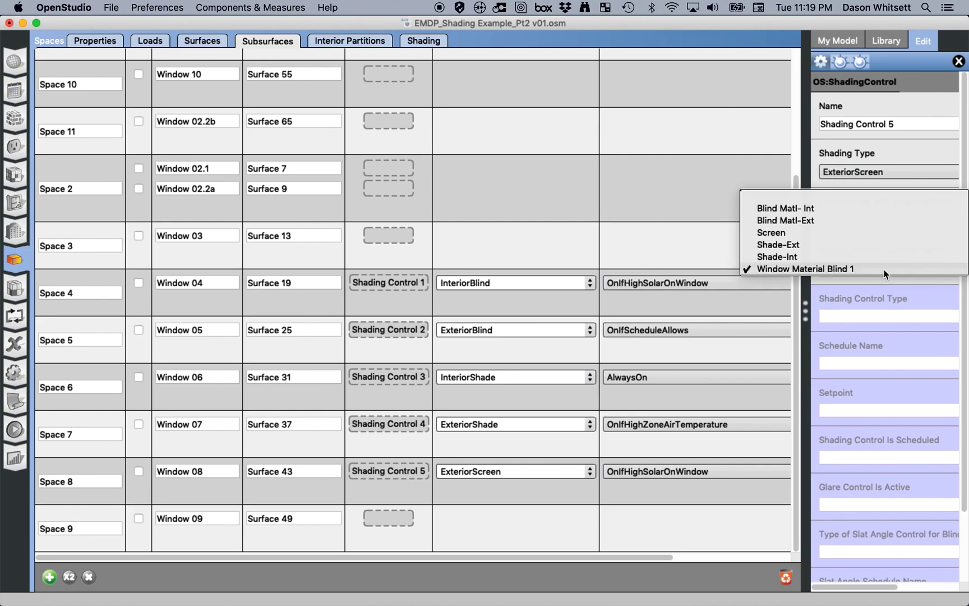
click(775, 234)
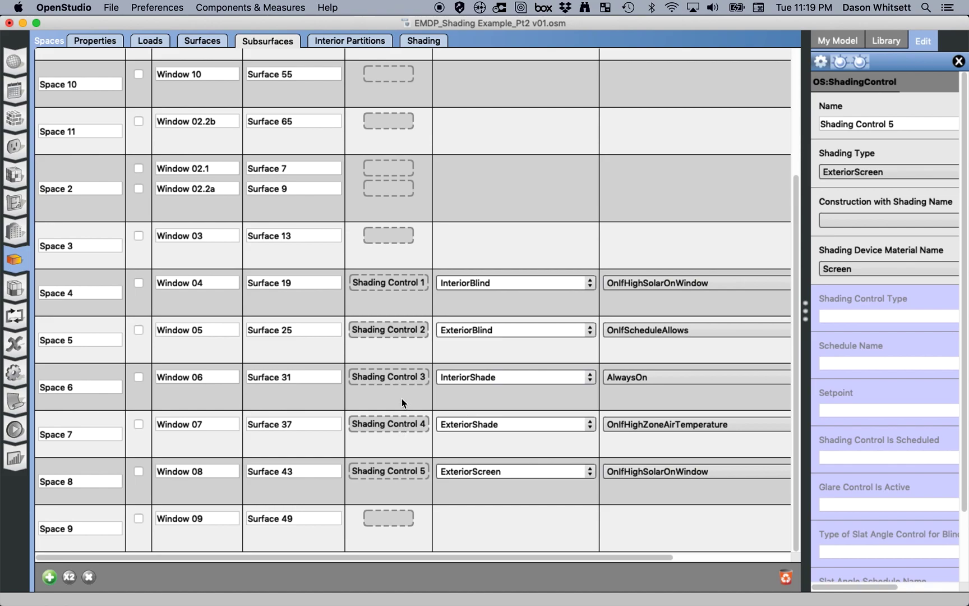
Step: Set the Window 07 shading control's shading device material to Shade-Ext and check the Window 06 control's settings
click(404, 376)
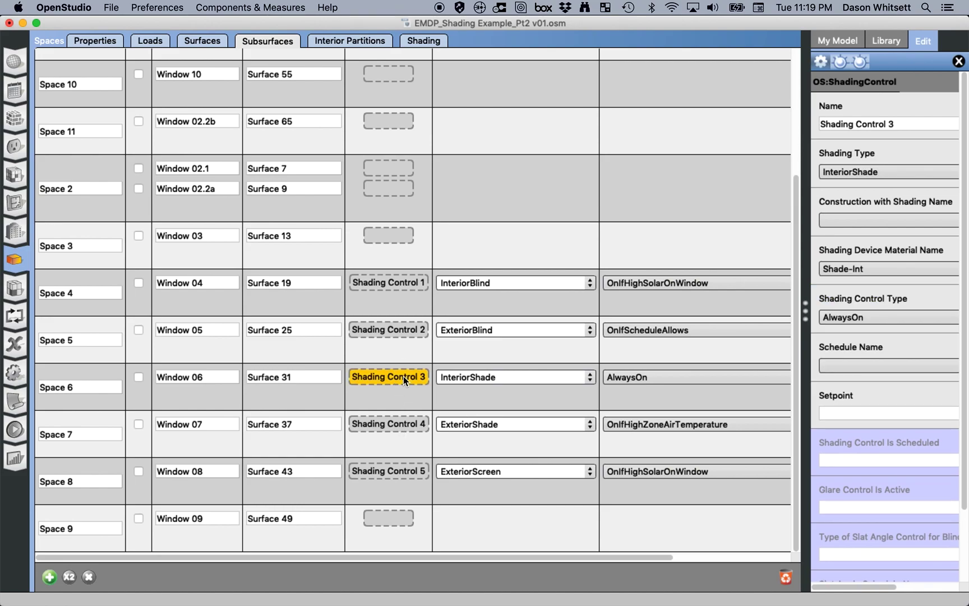
click(390, 424)
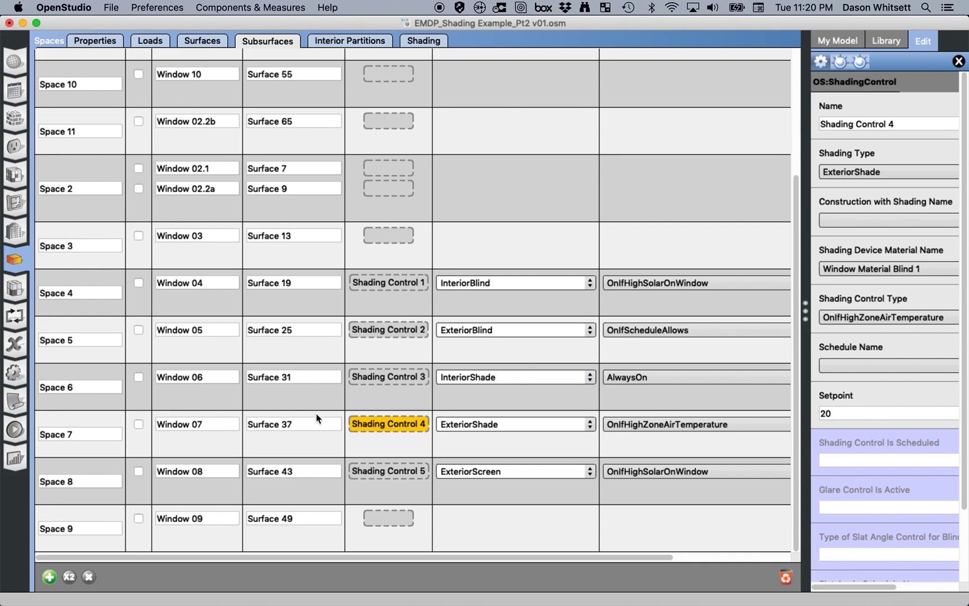
click(887, 268)
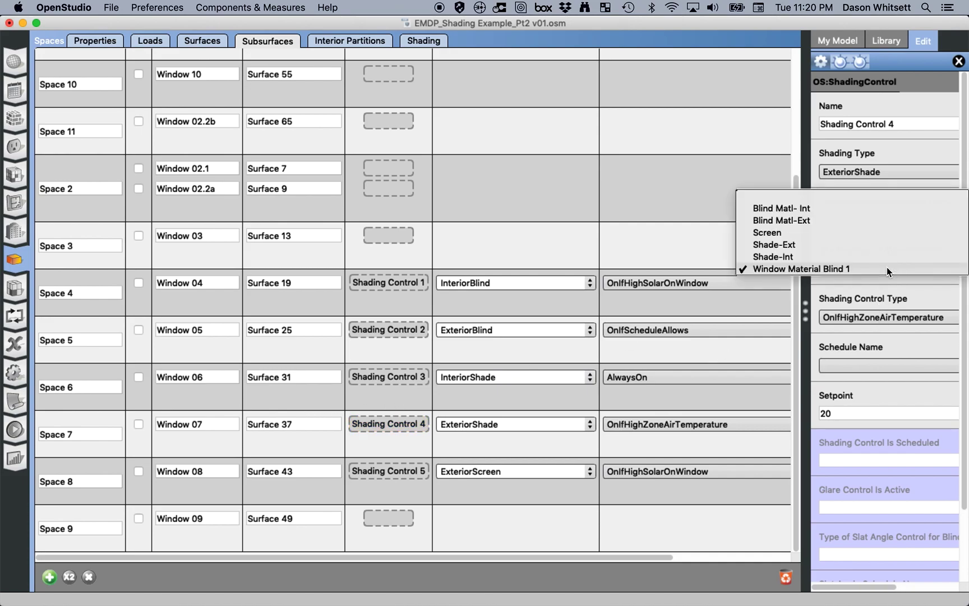
click(806, 250)
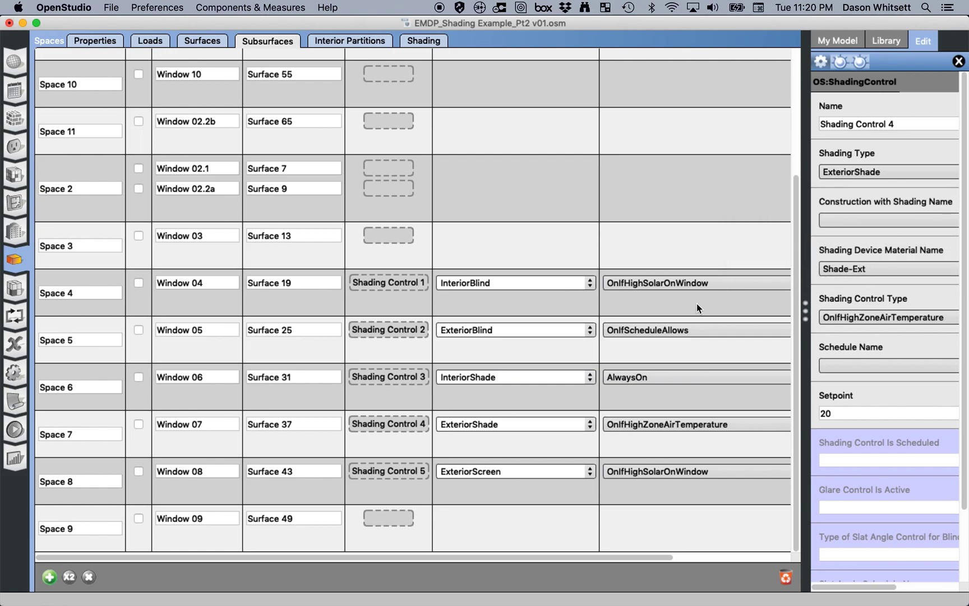
click(393, 376)
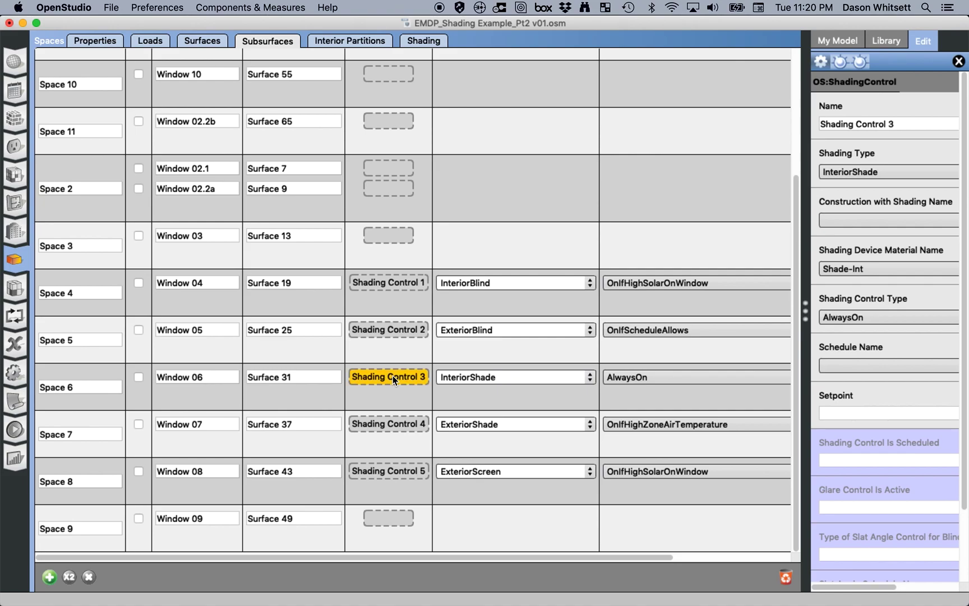
Step: Set the Window 08 shading control's control type to AlwaysOn
click(384, 471)
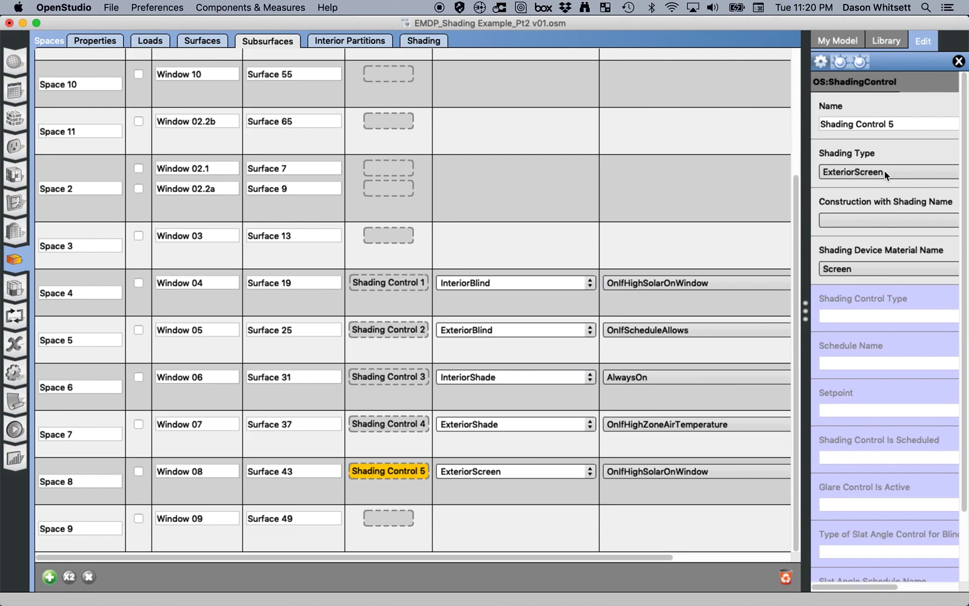
click(667, 472)
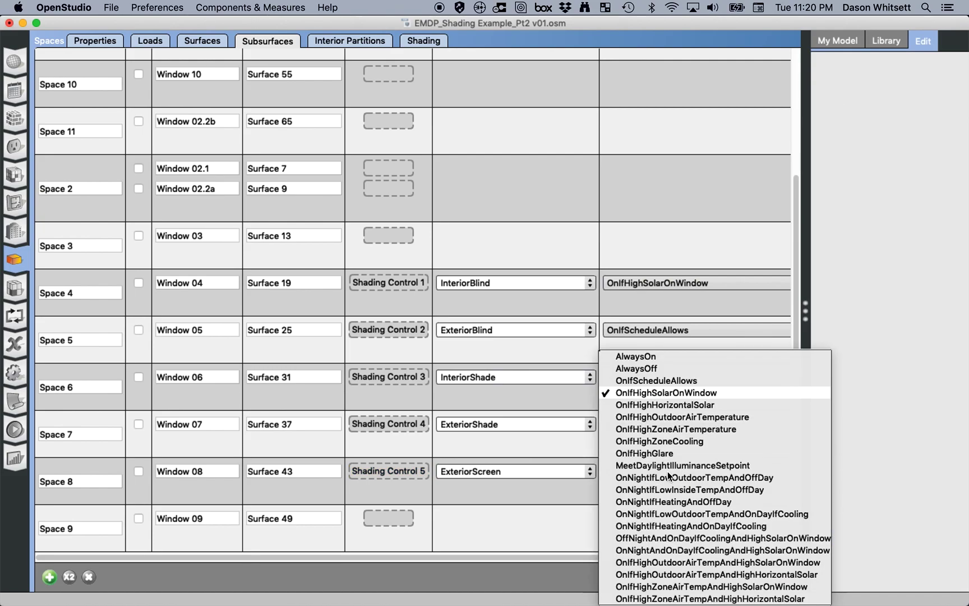
click(668, 357)
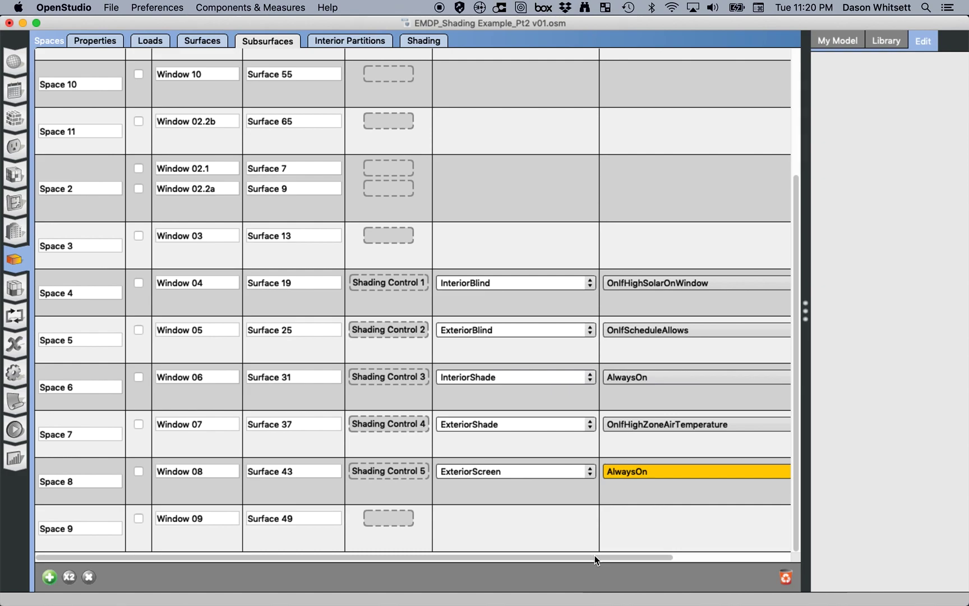
mouse_move(595, 560)
mouse_down()
mouse_move(762, 553)
mouse_move(419, 547)
mouse_up()
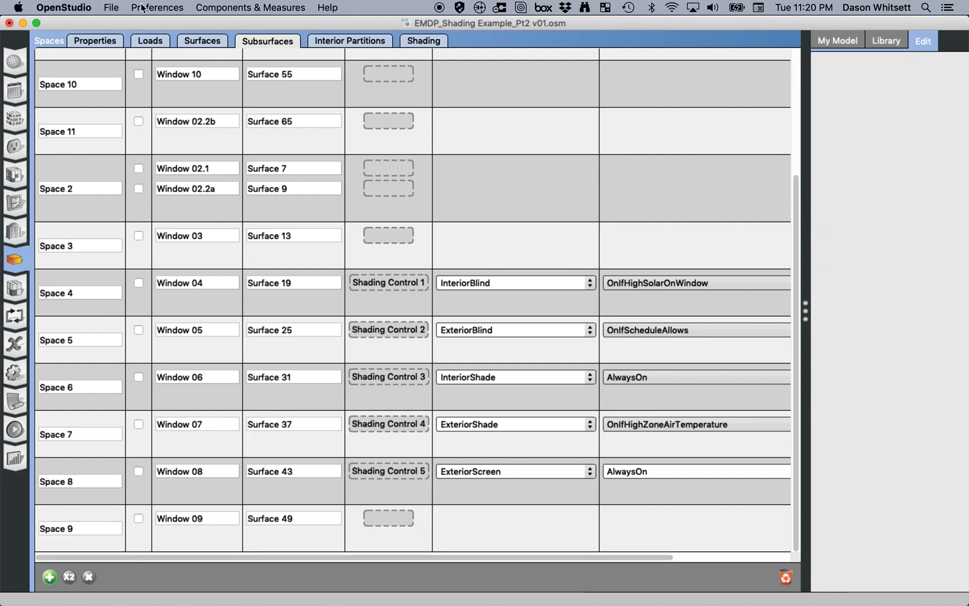
Step: Save the model and run the energy simulation
click(112, 9)
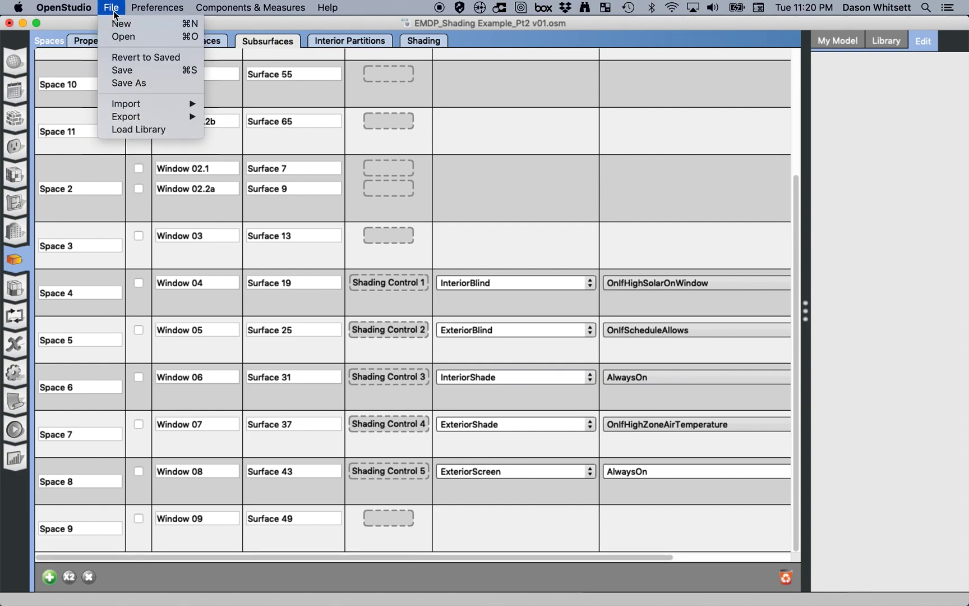
click(128, 71)
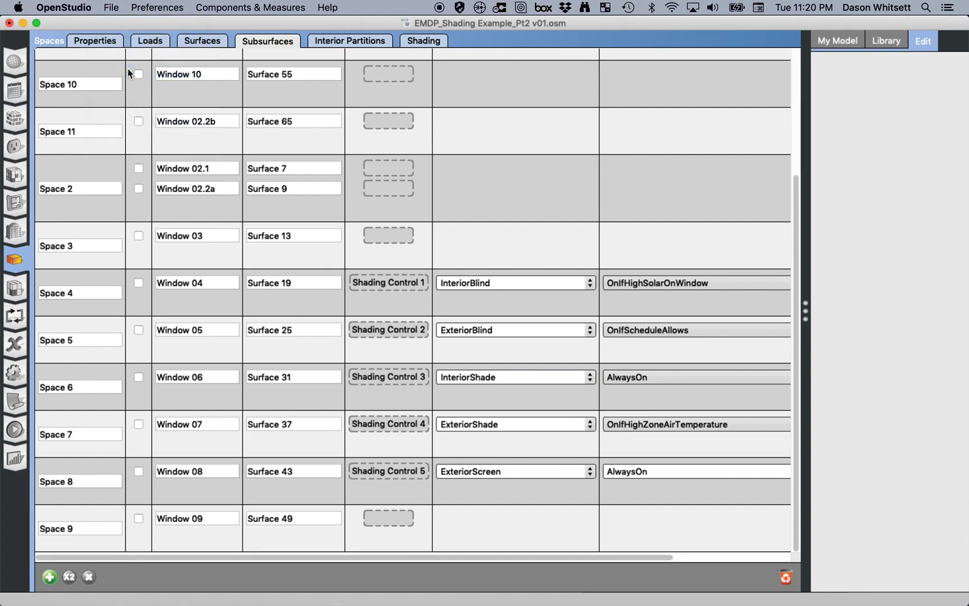
click(17, 430)
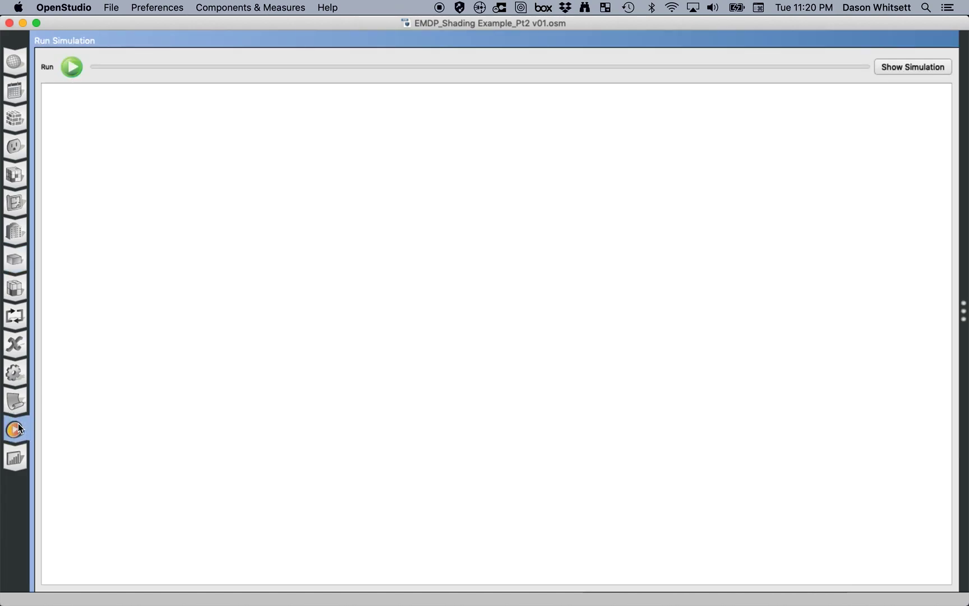
click(71, 68)
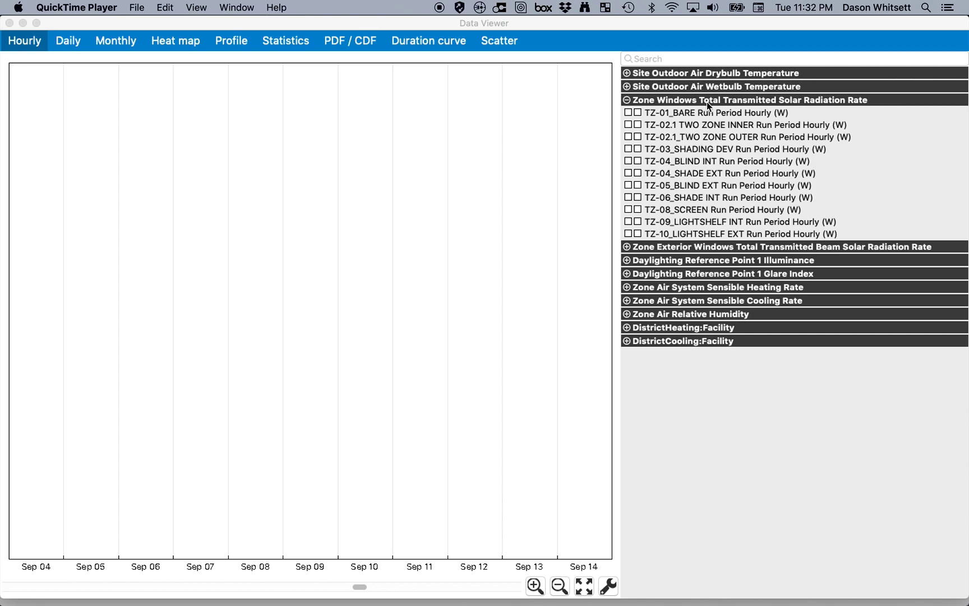
Step: Plot TZ-01_BARE's hourly windows transmitted solar radiation, and switch to OpenStudio to review the Window 04 and Window 05 shading controls
click(628, 113)
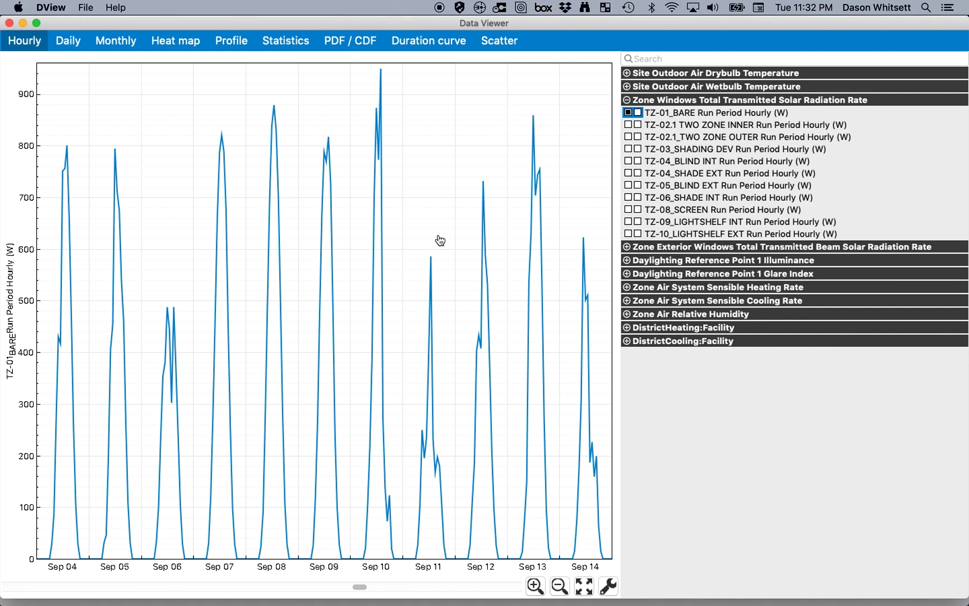
key(super+Tab)
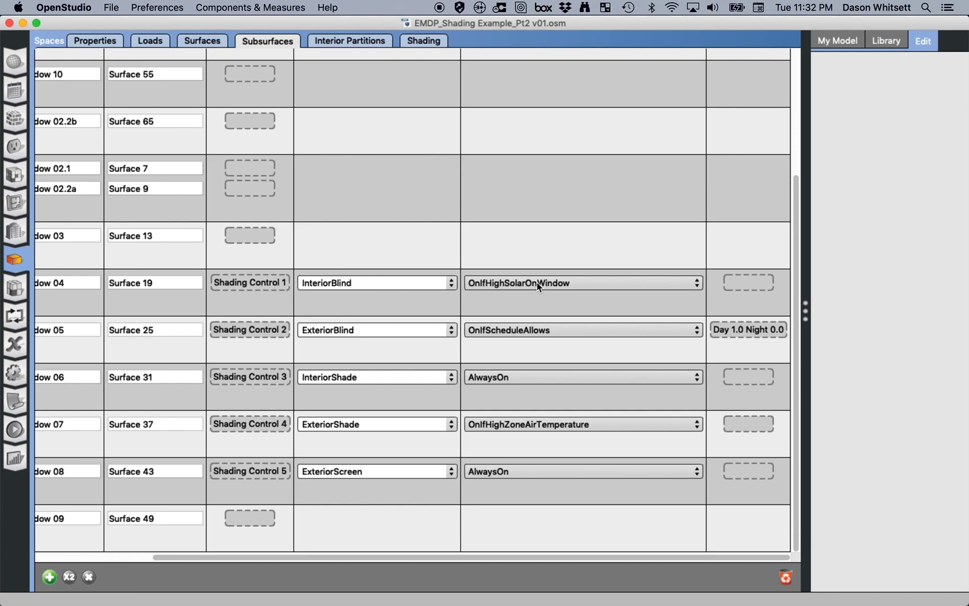
click(258, 284)
click(844, 414)
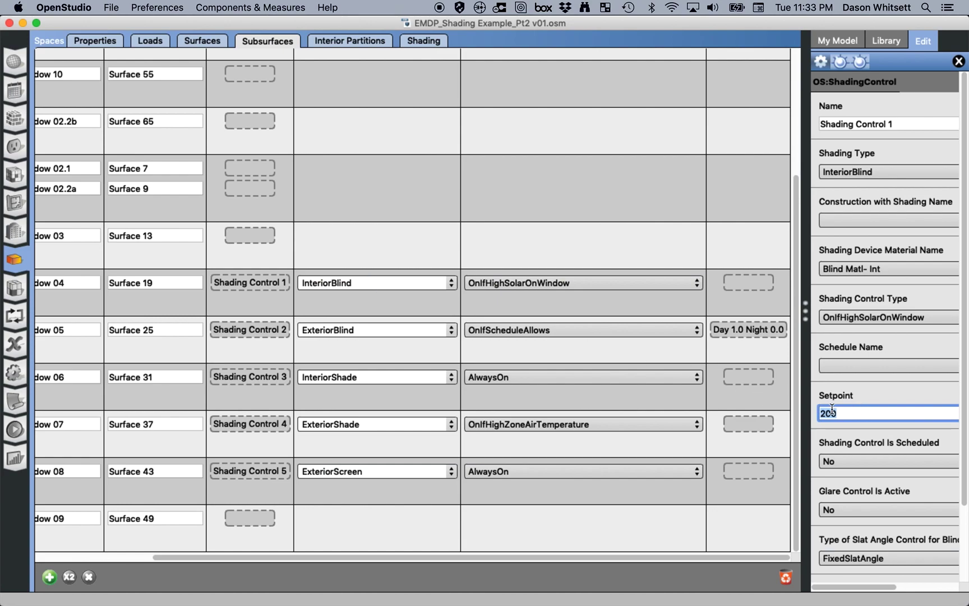
click(262, 331)
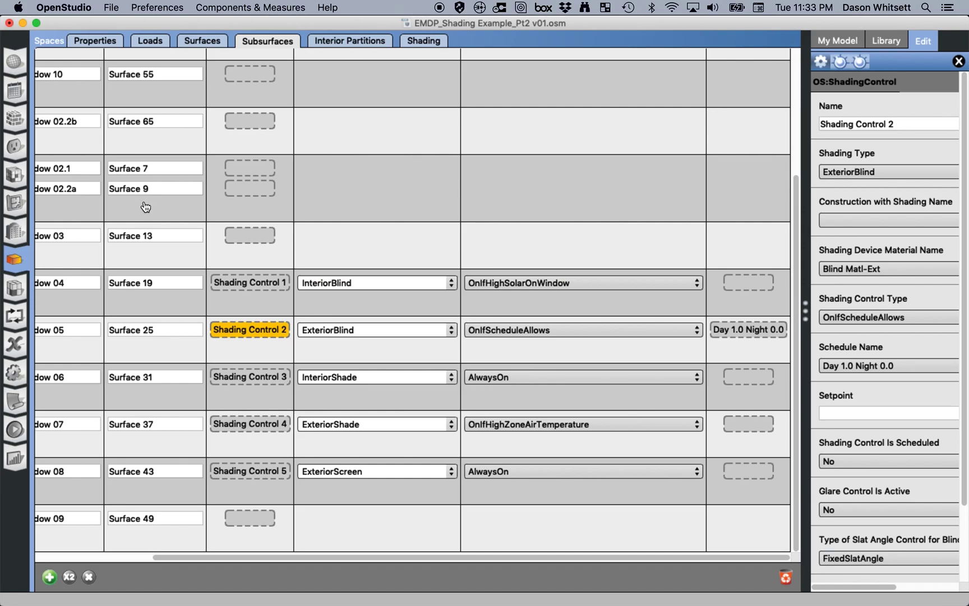
Step: Switch to DView and plot TZ-04_BLIND INT against TZ-01_BARE, replacing it with TZ-05_BLIND EXT for the second comparison
key(super+Tab)
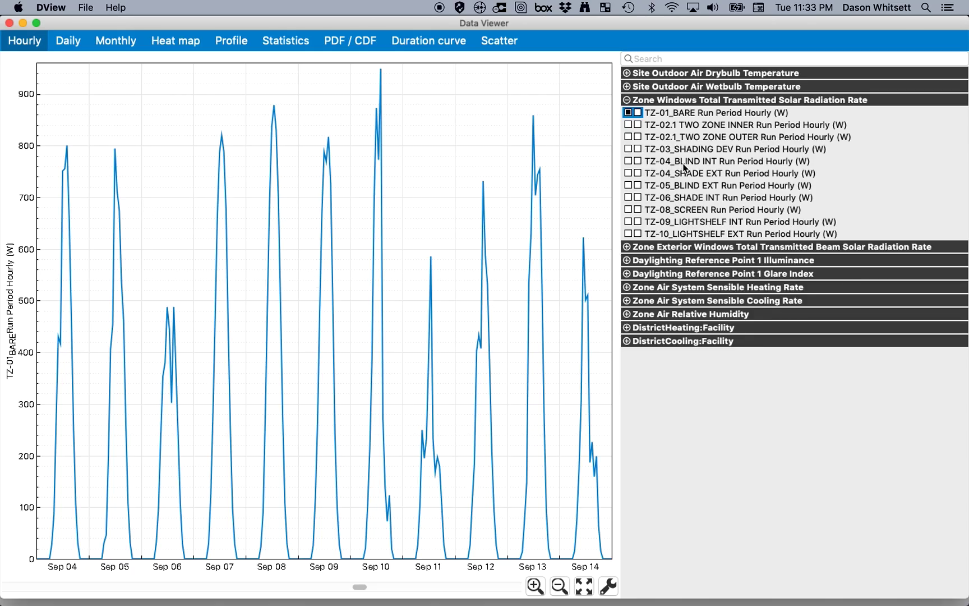
click(629, 163)
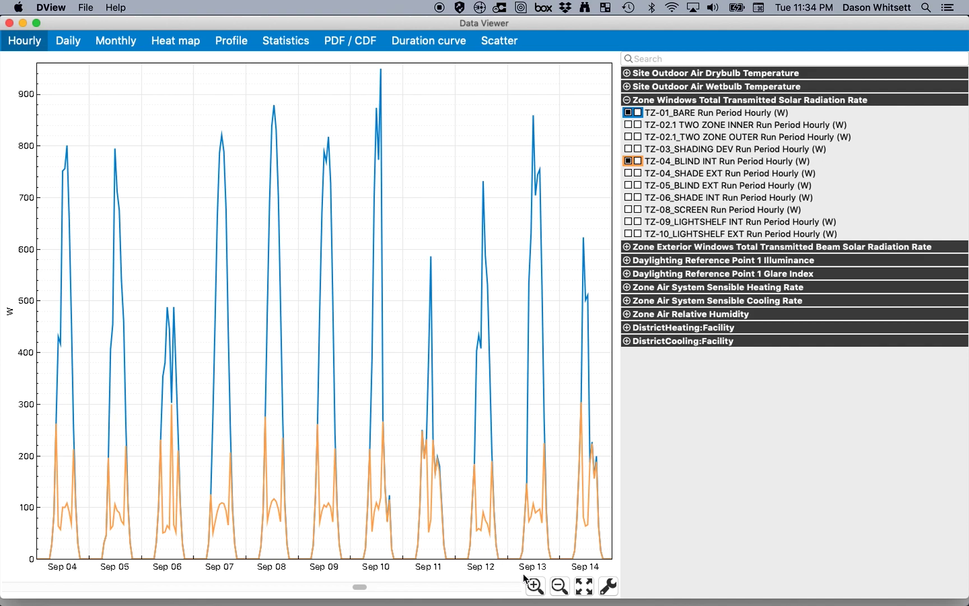
click(629, 162)
click(628, 185)
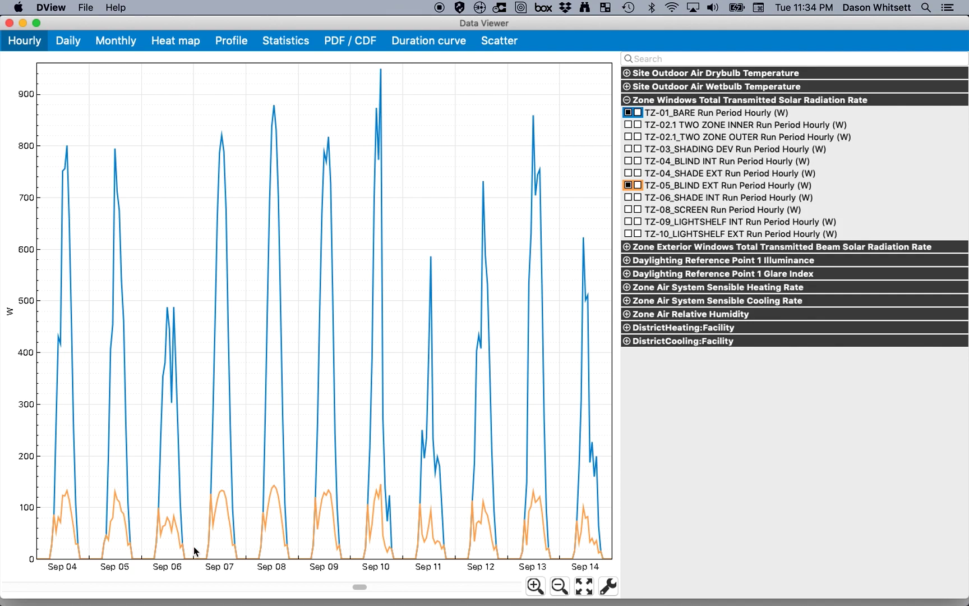
Step: Examine the transmitted solar radiation of TZ-05_BLIND EXT against TZ-01_BARE over the full year and for days in July, August and September
click(586, 590)
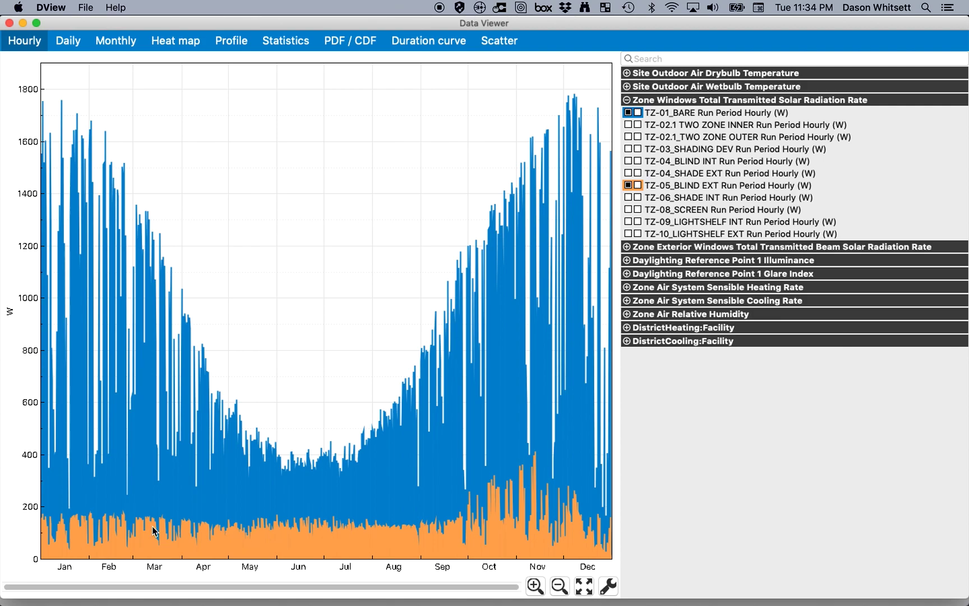
click(534, 584)
click(534, 585)
click(533, 584)
click(534, 585)
click(535, 585)
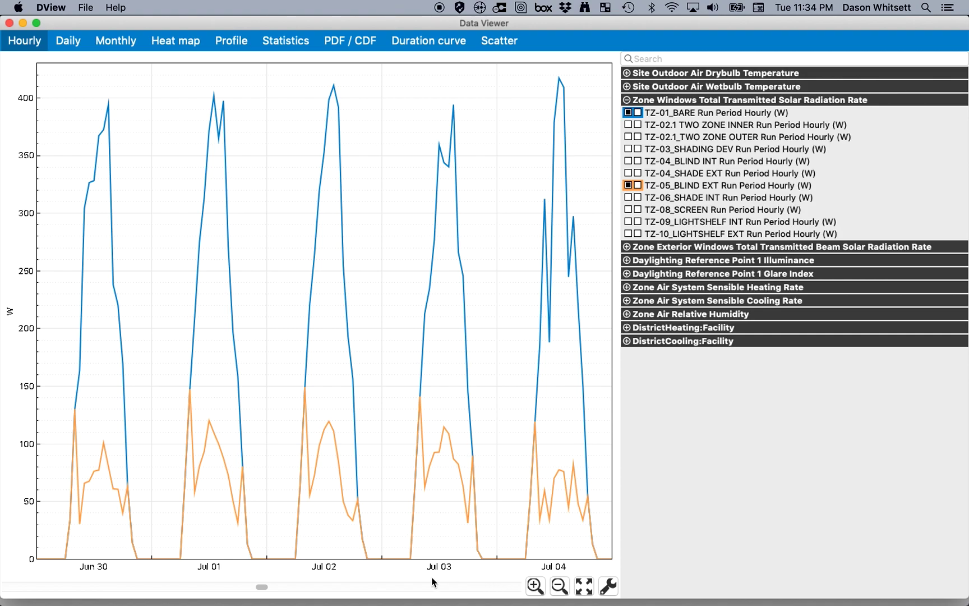
drag(262, 587, 330, 572)
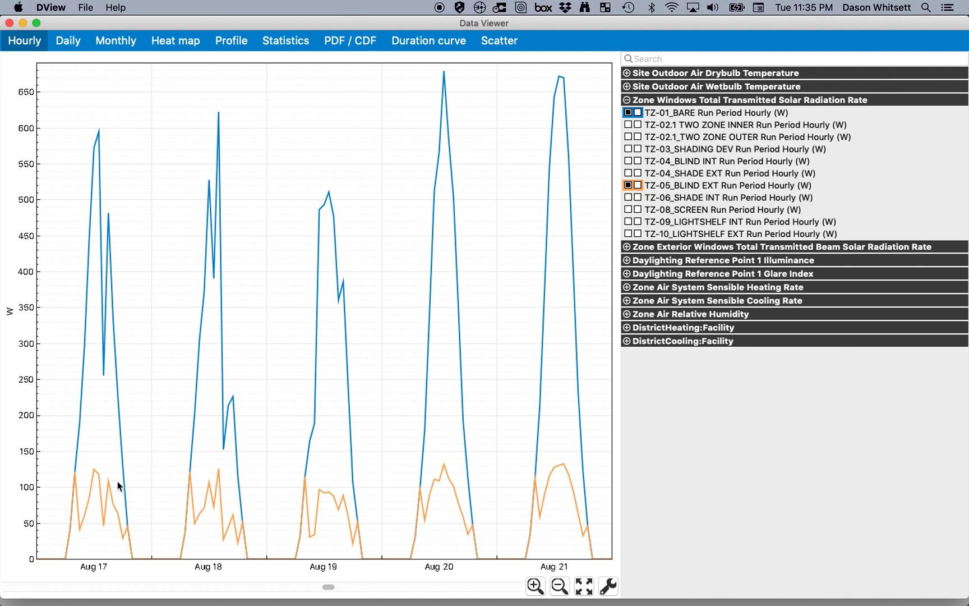
drag(331, 586, 375, 581)
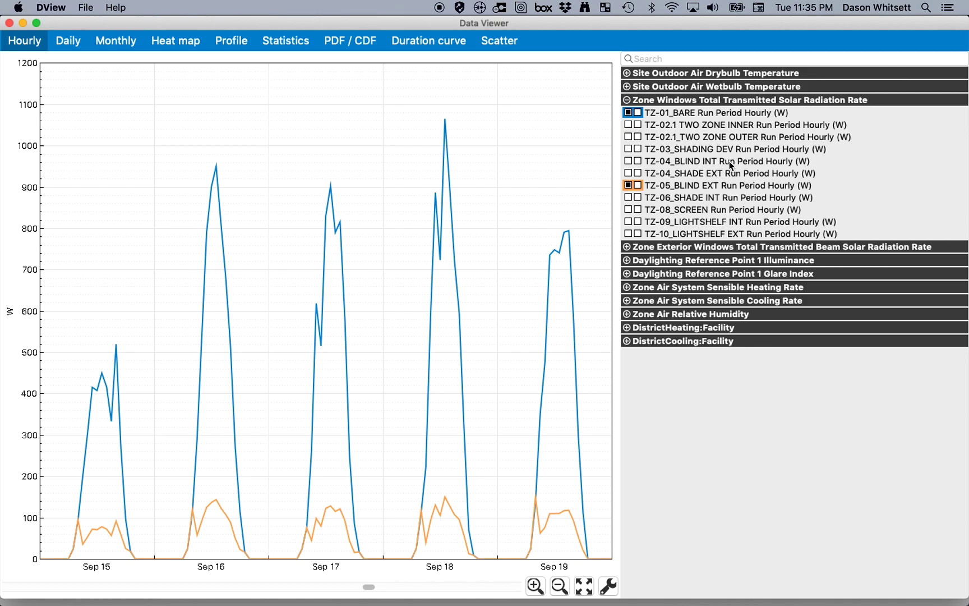
Step: Add TZ-04_BLIND INT to the plot and compare the interior and exterior blinds around early July and from April to September
click(628, 161)
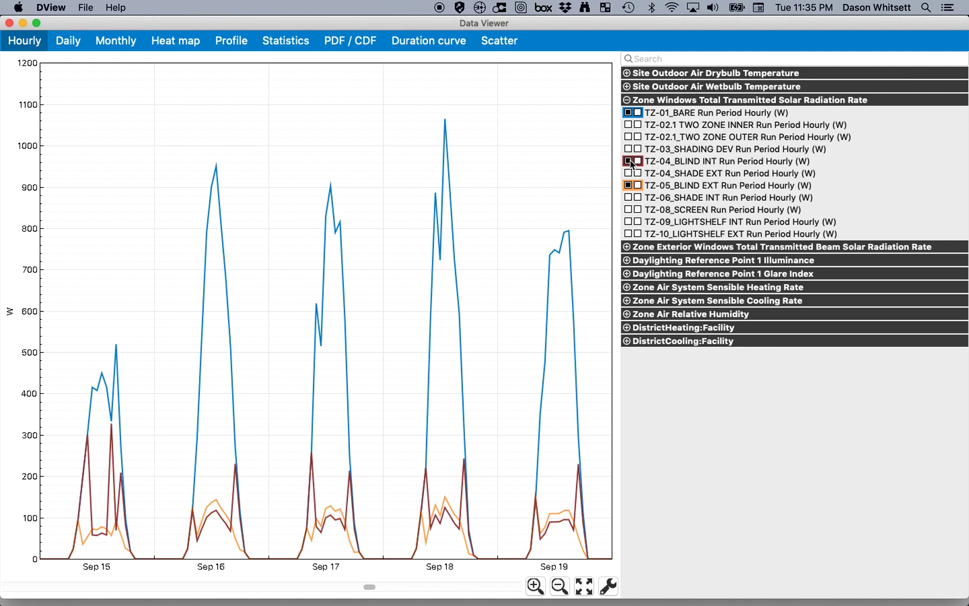
click(583, 587)
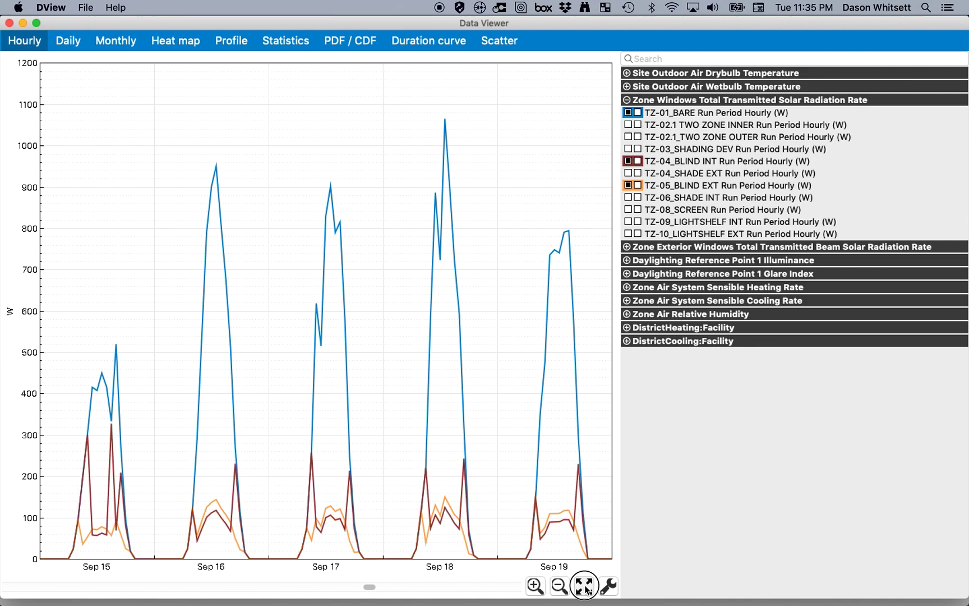
click(536, 586)
click(536, 586)
click(535, 586)
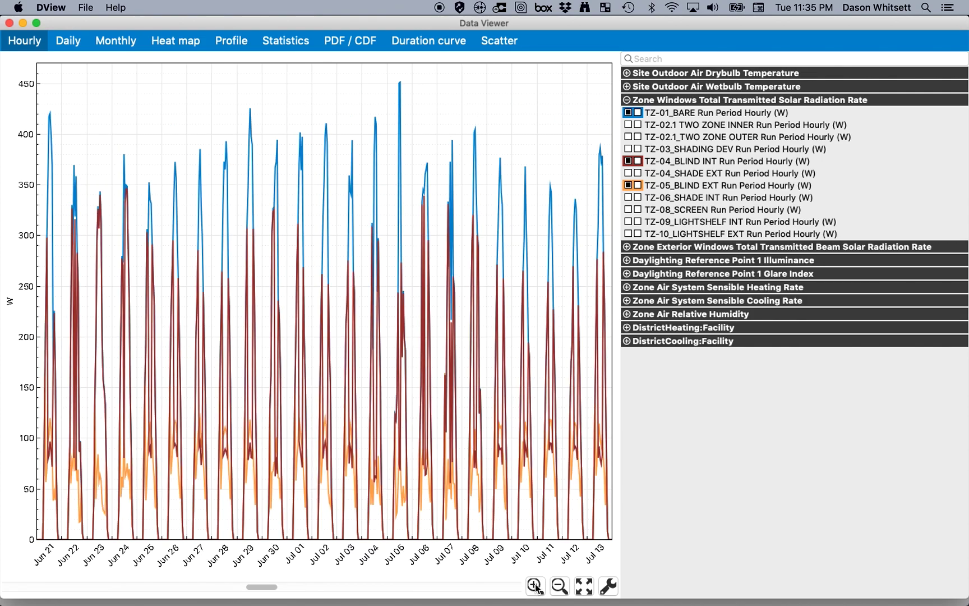
click(536, 586)
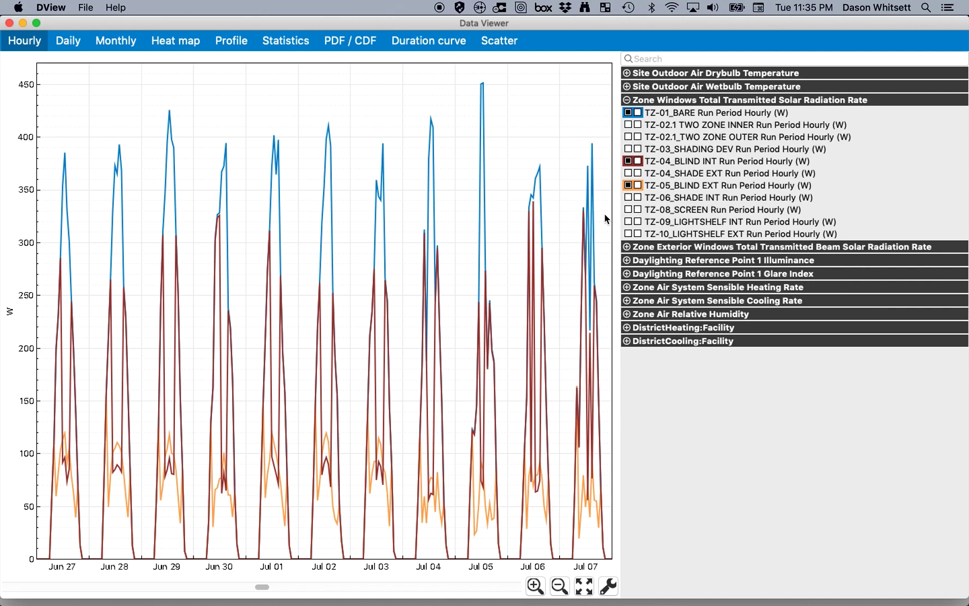
click(558, 586)
click(558, 585)
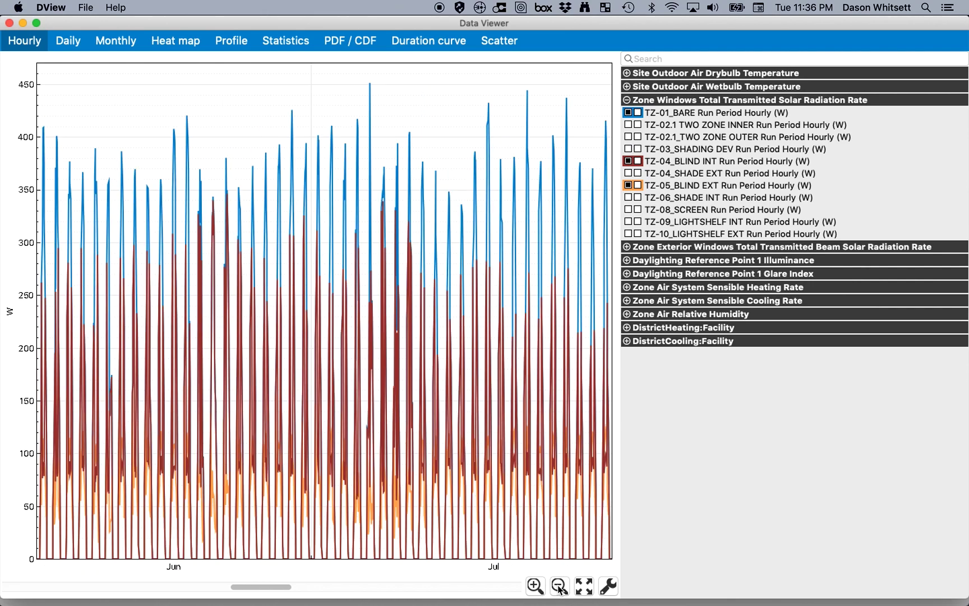
click(559, 586)
click(558, 585)
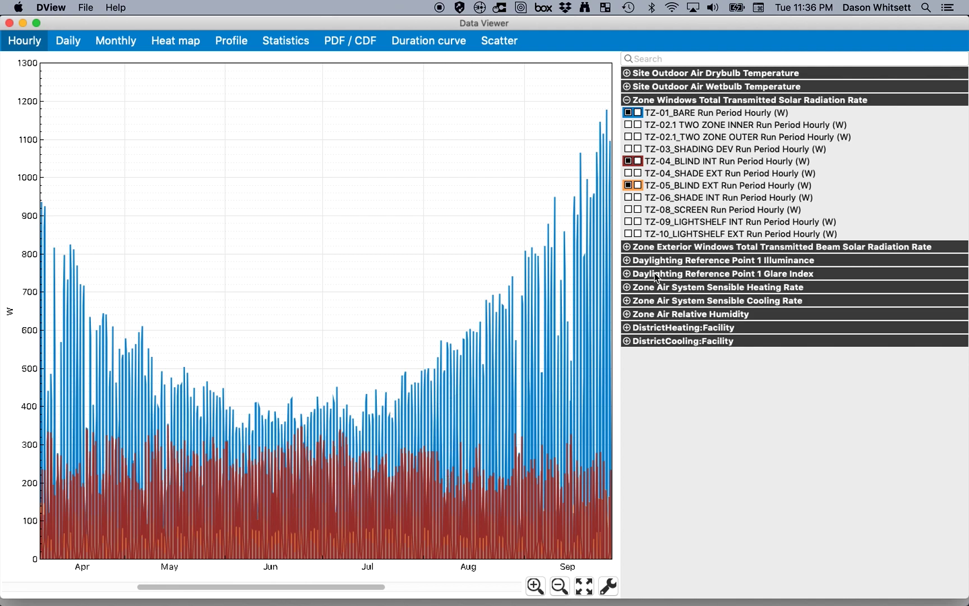
Step: Replace the two blind series in the plot with TZ-06_SHADE INT
click(628, 161)
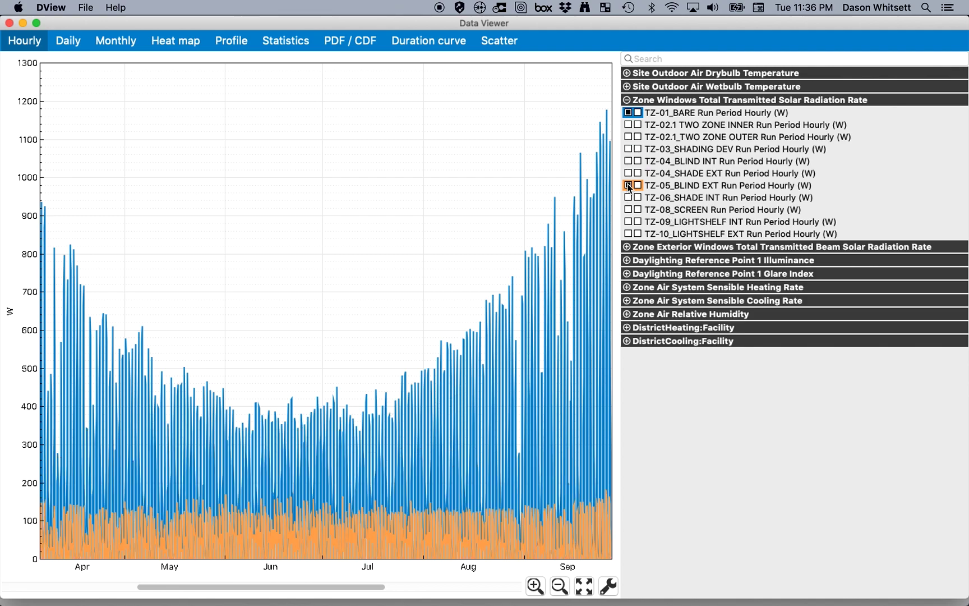
click(628, 185)
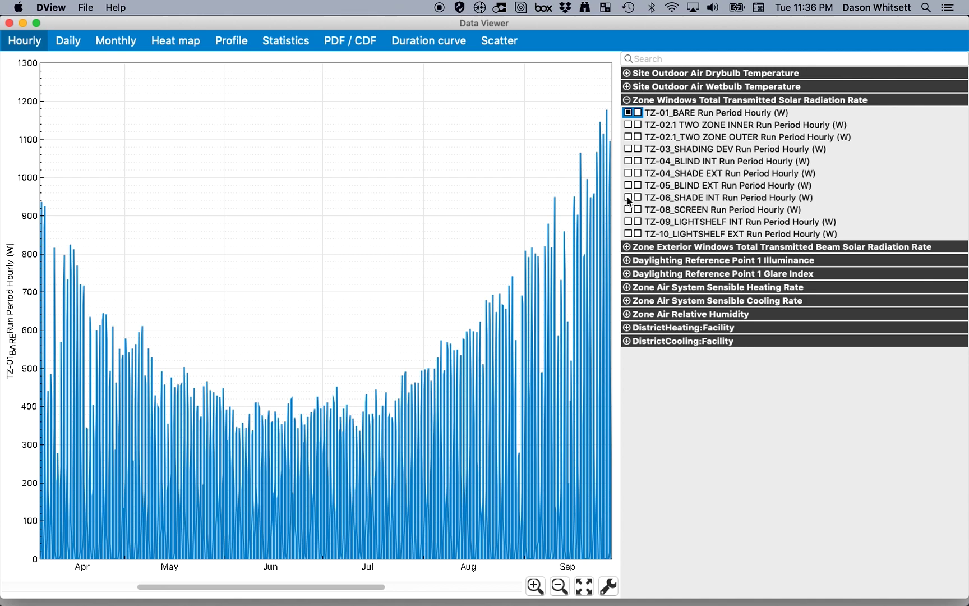
click(628, 198)
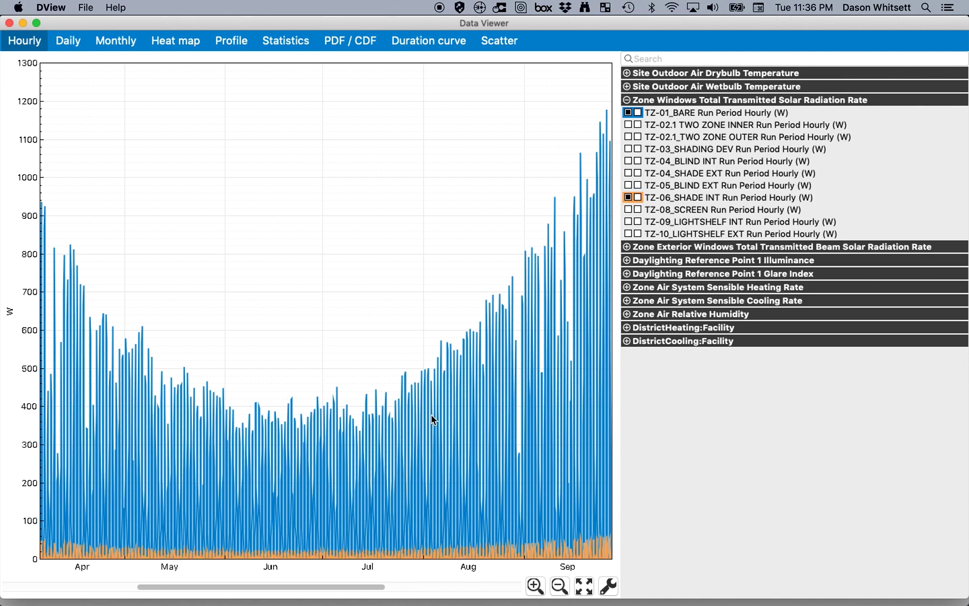
Step: Switch to OpenStudio and review the Window 06 shading control's properties and its available control types
key(super+Tab)
click(264, 379)
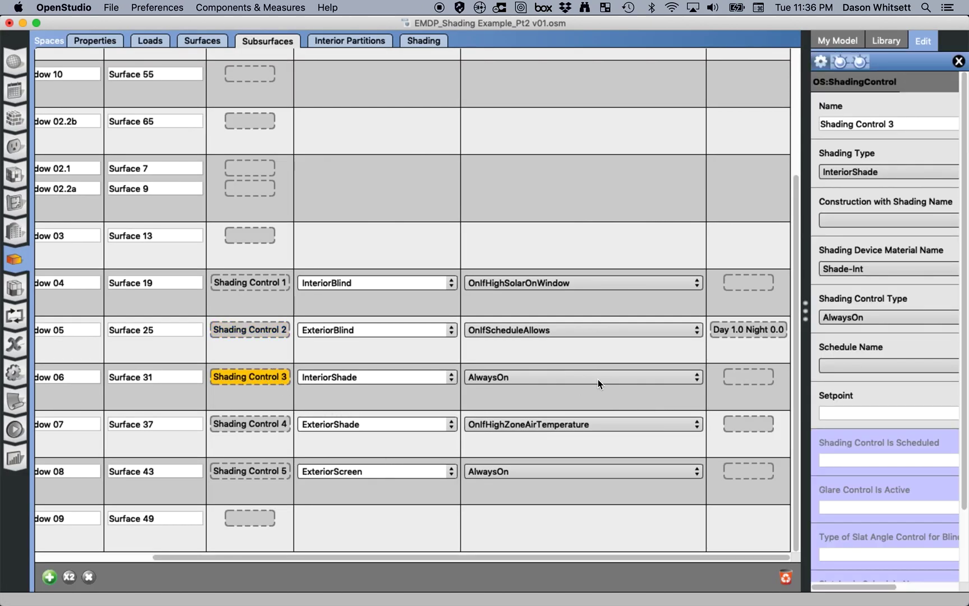
click(598, 384)
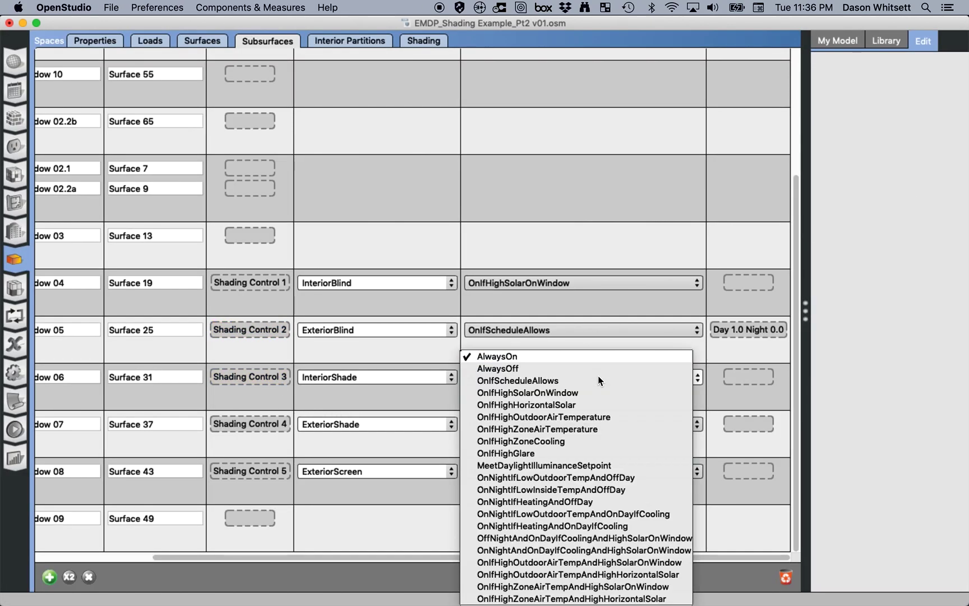
click(581, 346)
click(242, 376)
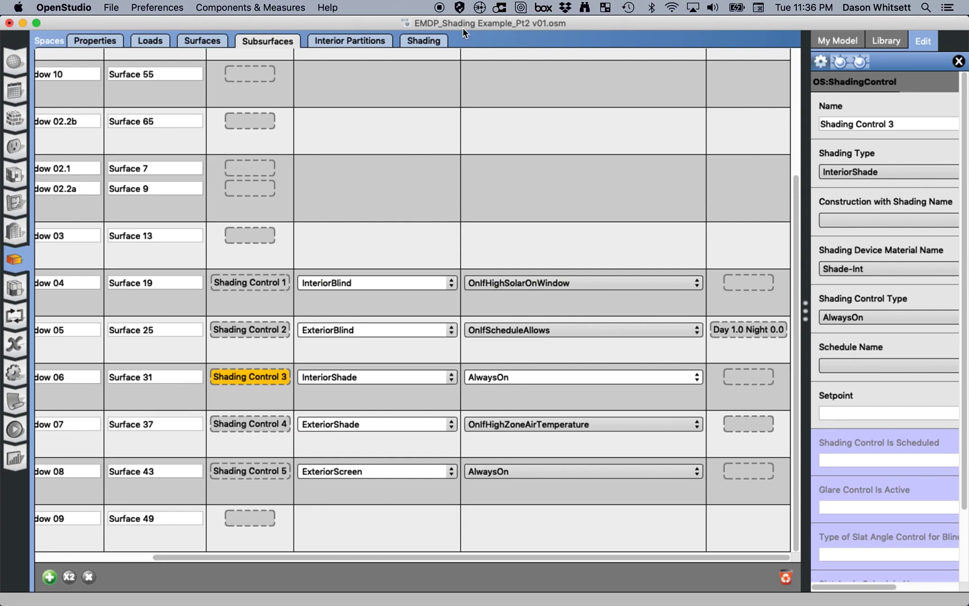
Step: Review the Window 07 shading control's control type options and its setpoint
click(252, 426)
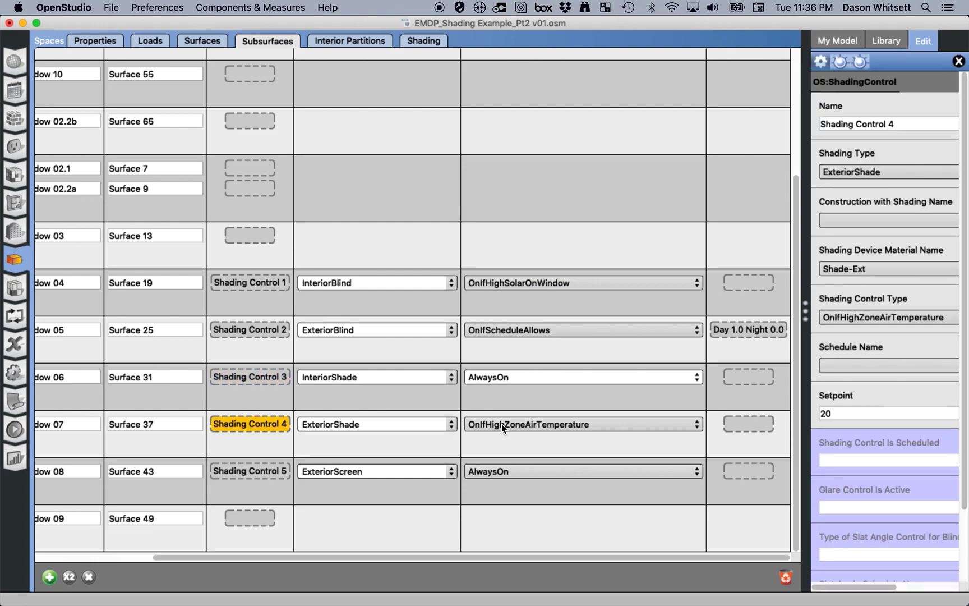
click(520, 424)
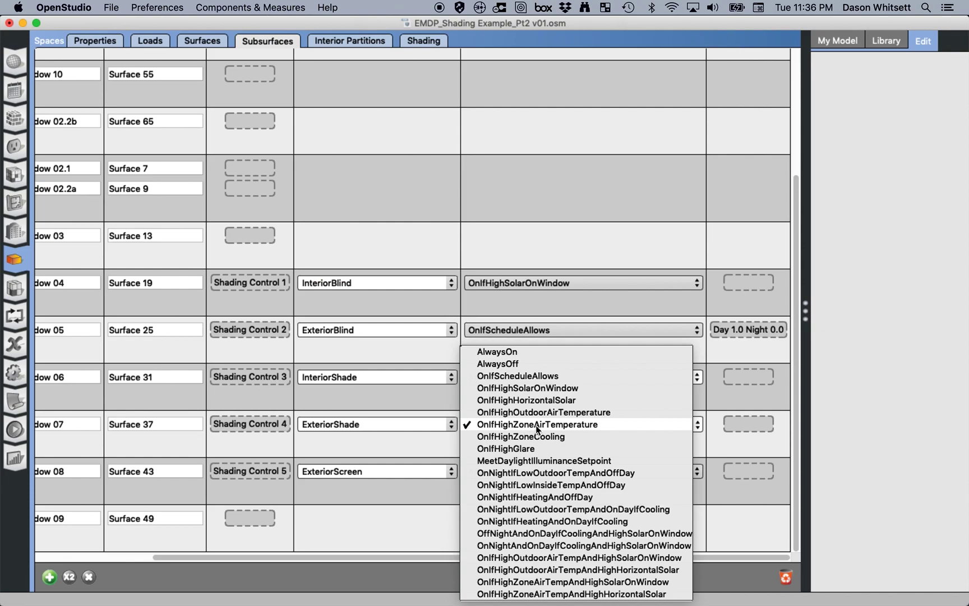
click(727, 523)
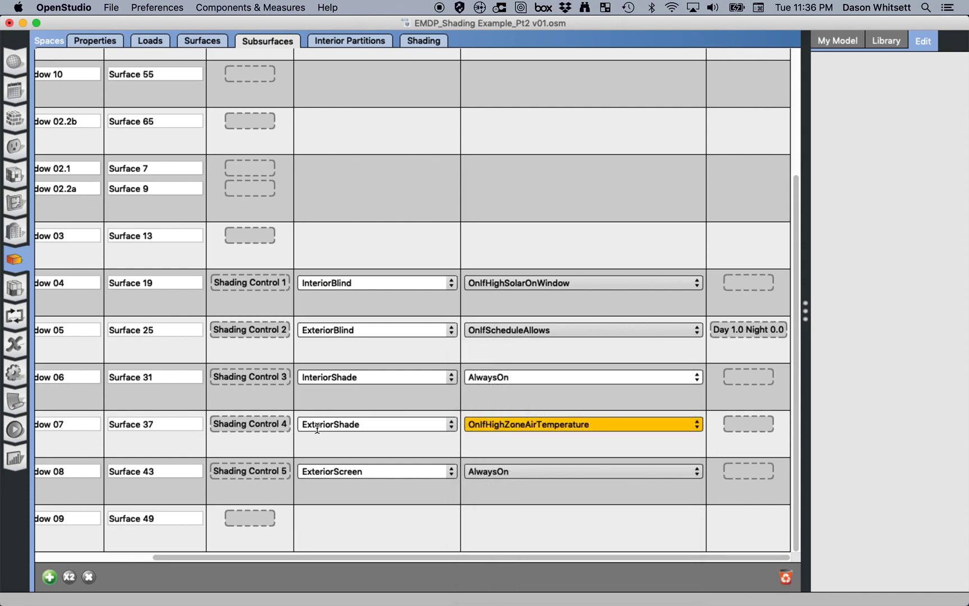
click(285, 424)
click(854, 412)
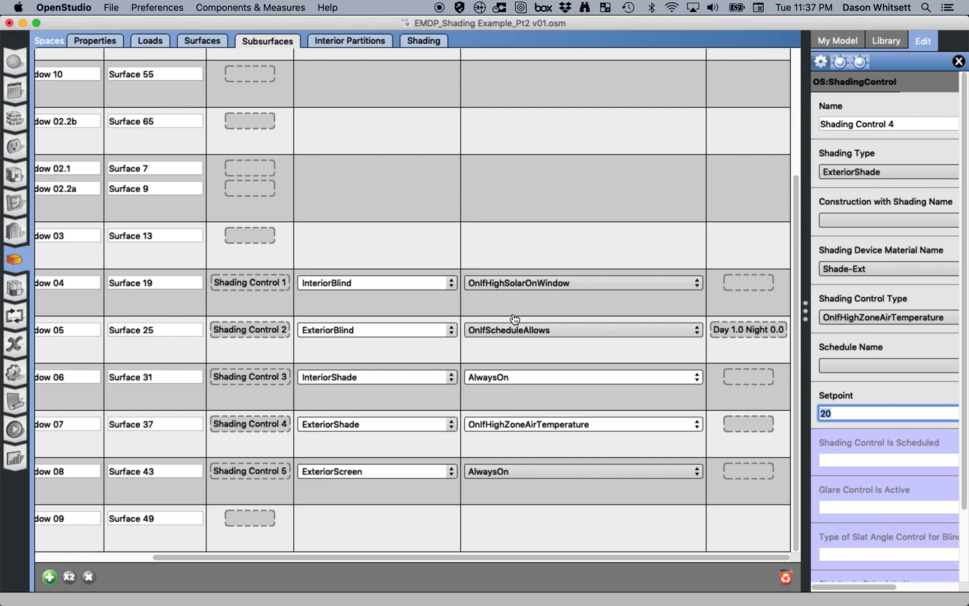
Step: Switch to DView and compare TZ-06_SHADE INT with TZ-01_BARE from late June to mid-July and over the whole year
key(super+Tab)
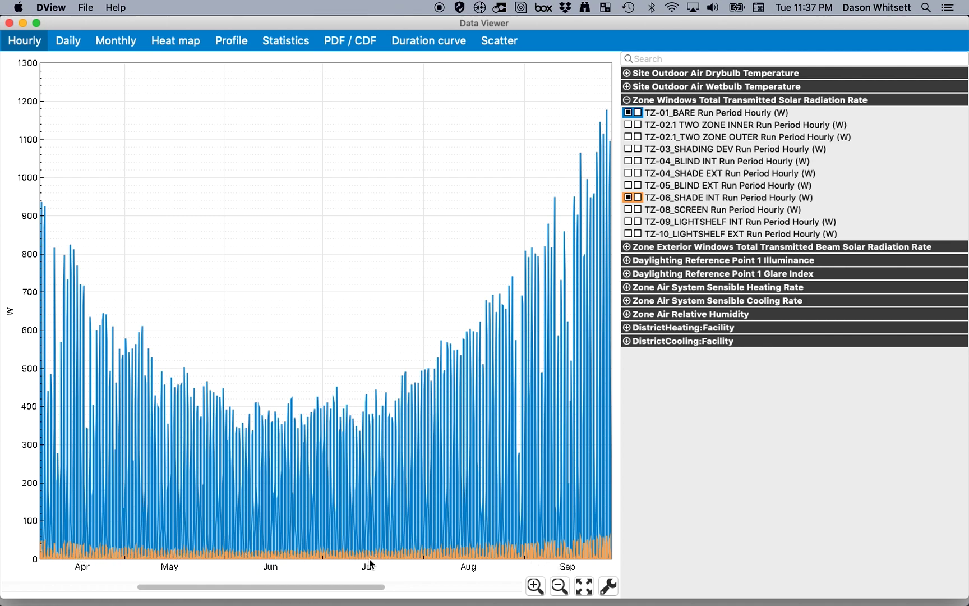
click(535, 586)
click(535, 586)
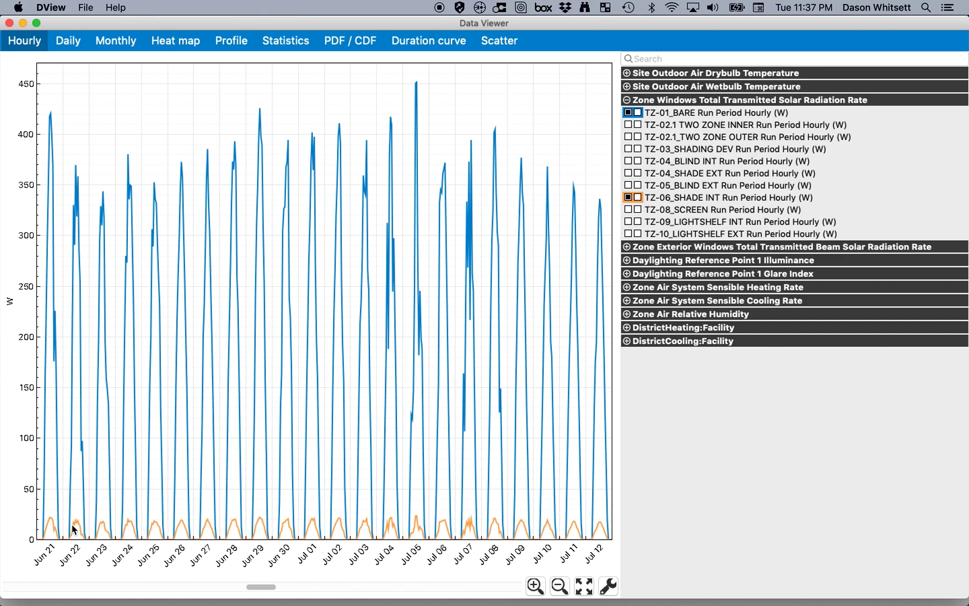
click(559, 586)
click(559, 586)
click(560, 587)
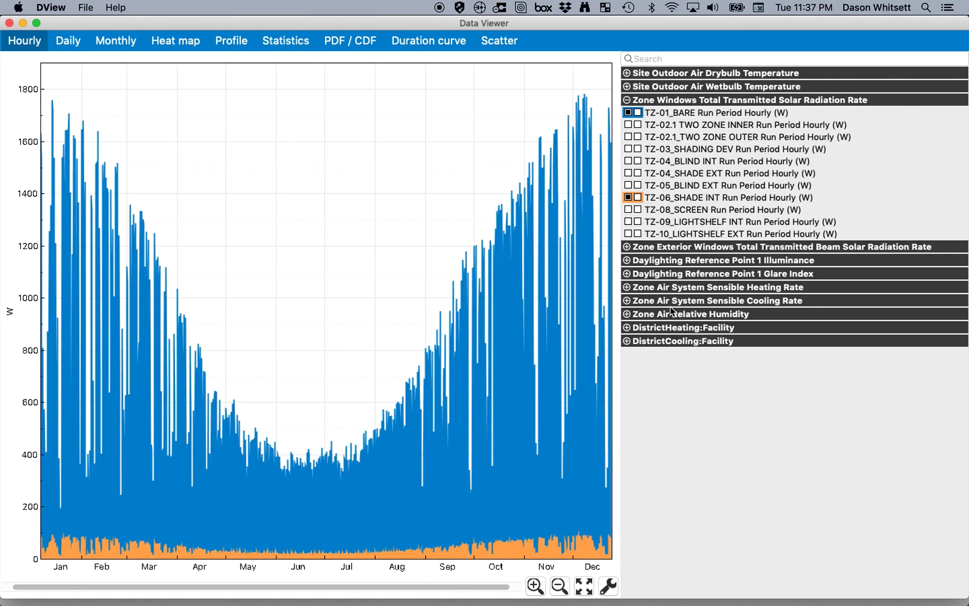
Step: Replace TZ-06_SHADE INT in the plot with TZ-04_SHADE EXT and compare it with TZ-01_BARE around early July and in December
click(628, 172)
click(628, 197)
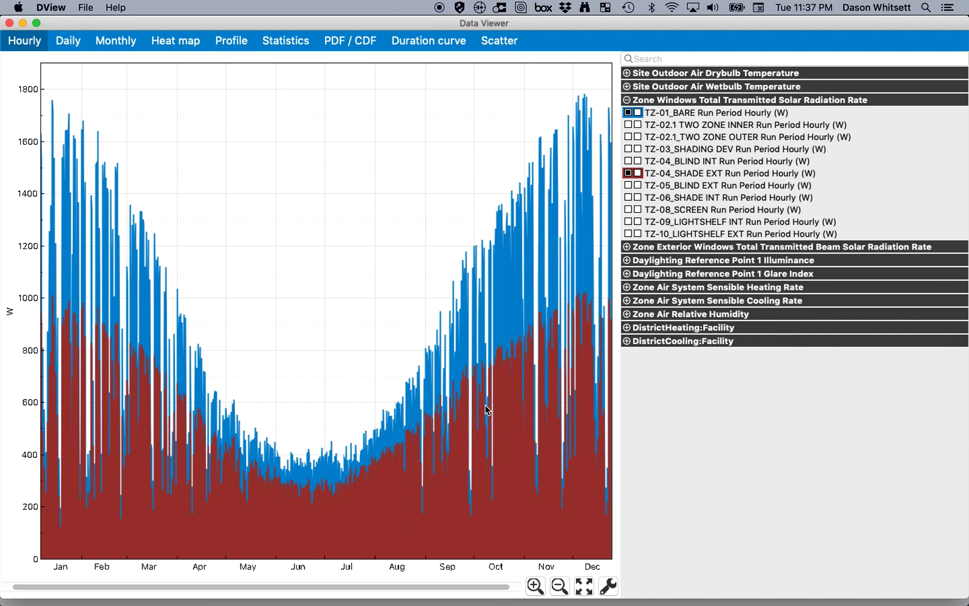
click(536, 586)
click(536, 586)
click(536, 586)
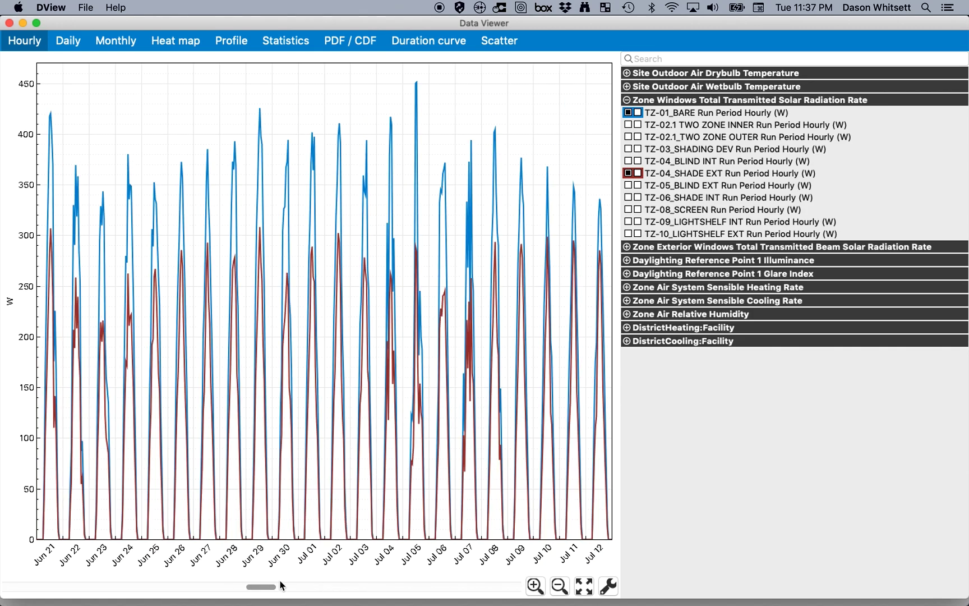
drag(262, 586, 490, 588)
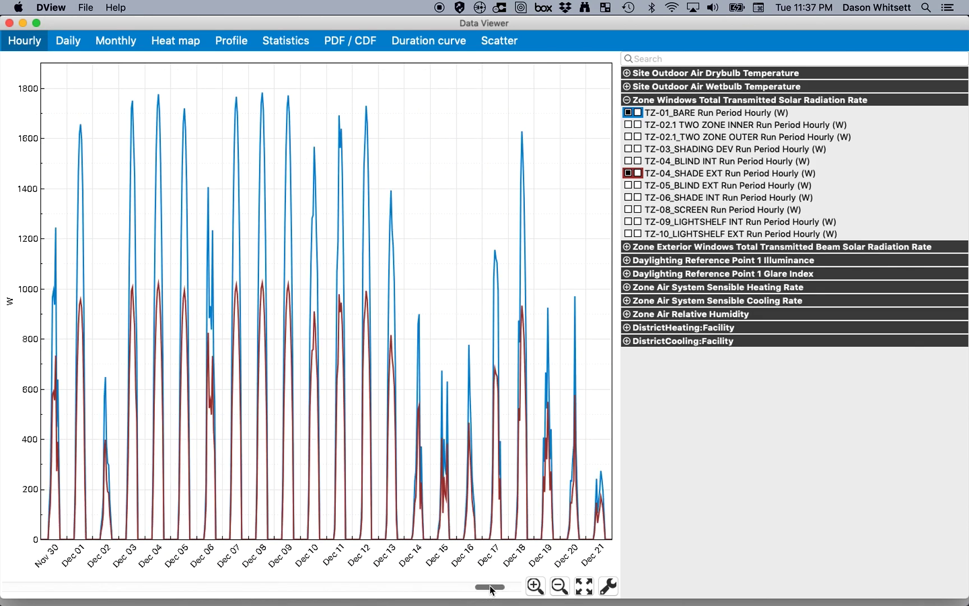
Step: Replace the TZ-04_SHADE EXT series with TZ-08_SCREEN and compare it with TZ-01_BARE in December and over the full year
click(629, 174)
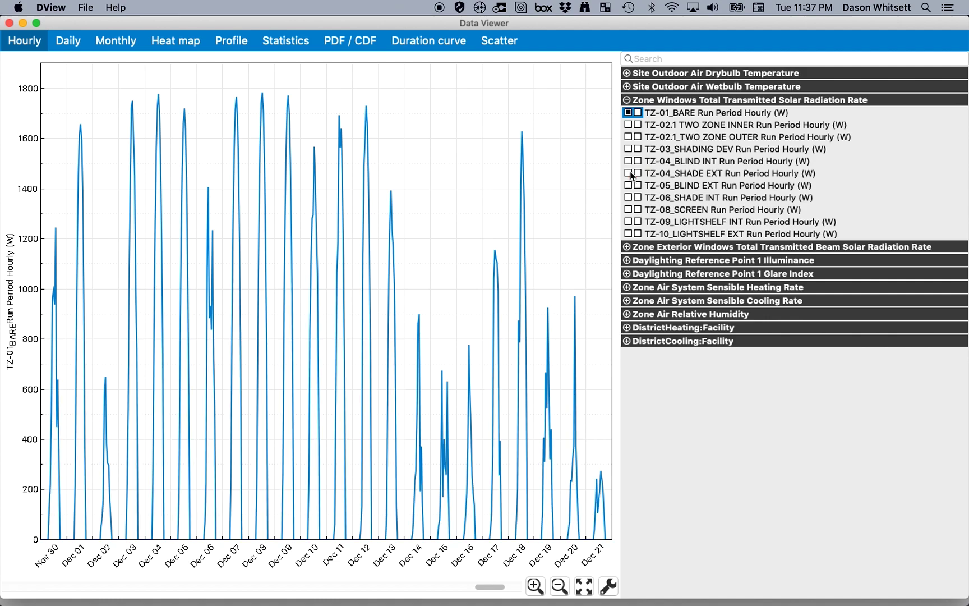
click(628, 210)
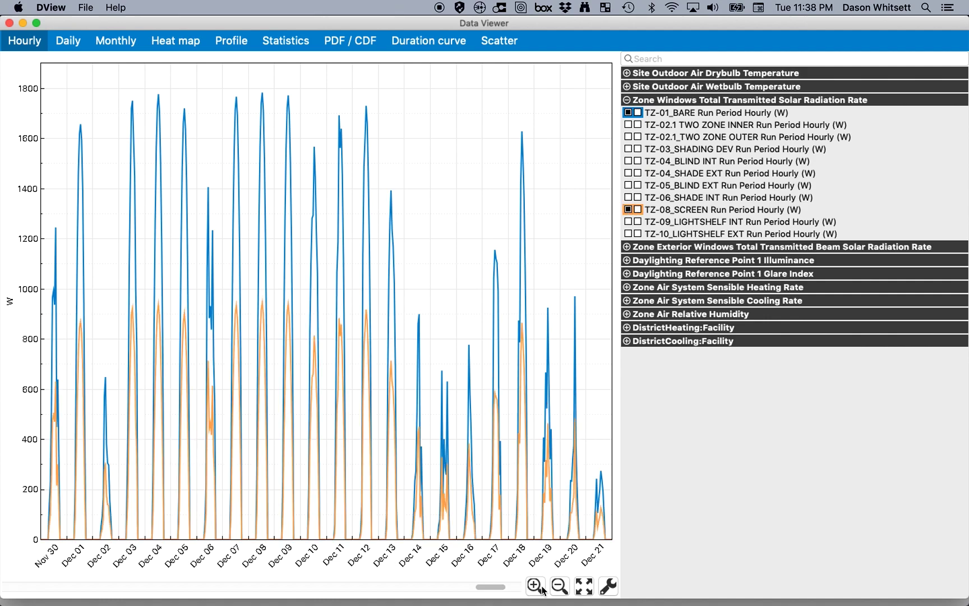
click(583, 587)
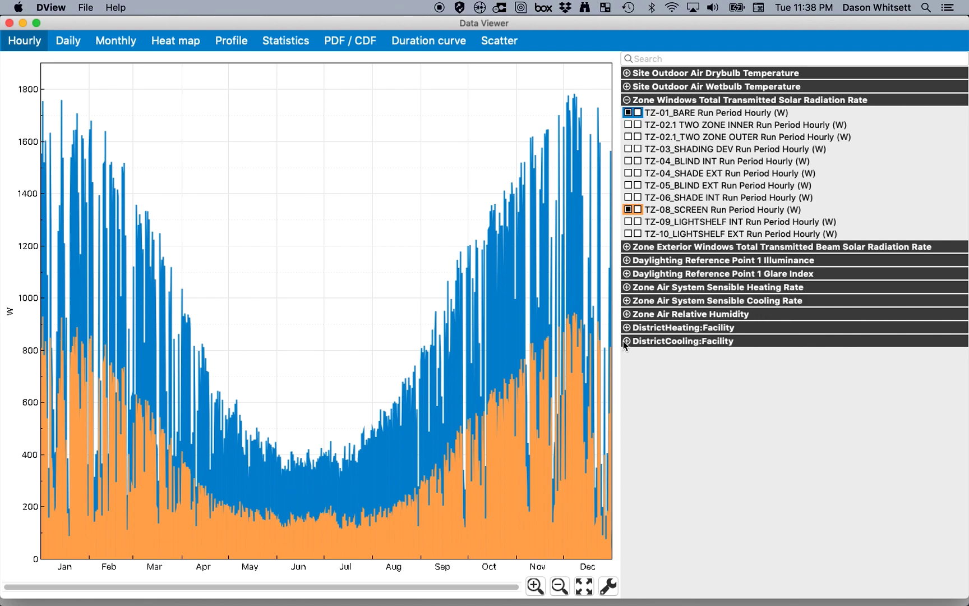
Step: Examine TZ-08_SCREEN against TZ-01_BARE day by day around early July and early August, ending on the full-year plot
click(535, 586)
click(535, 586)
click(535, 586)
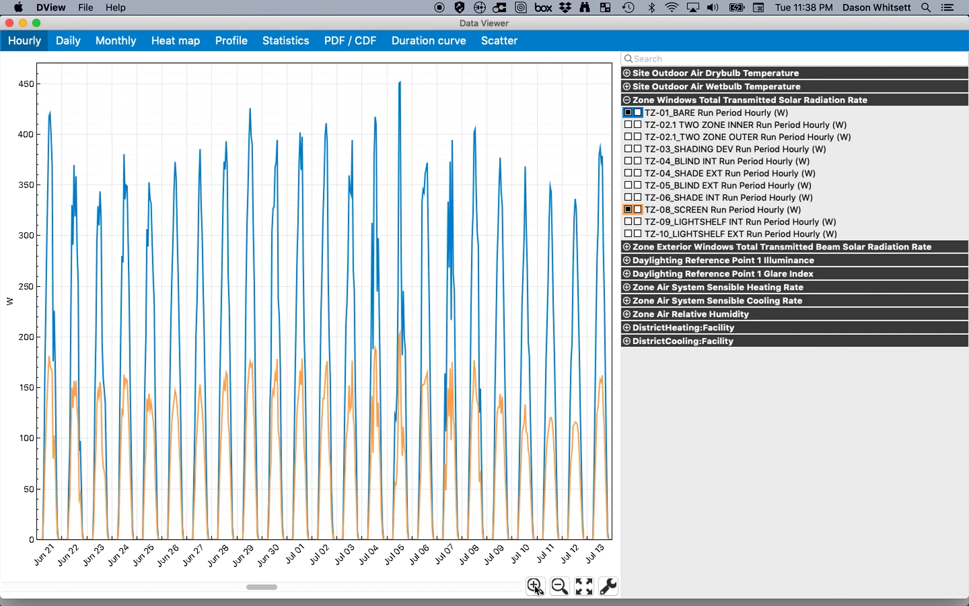
click(535, 586)
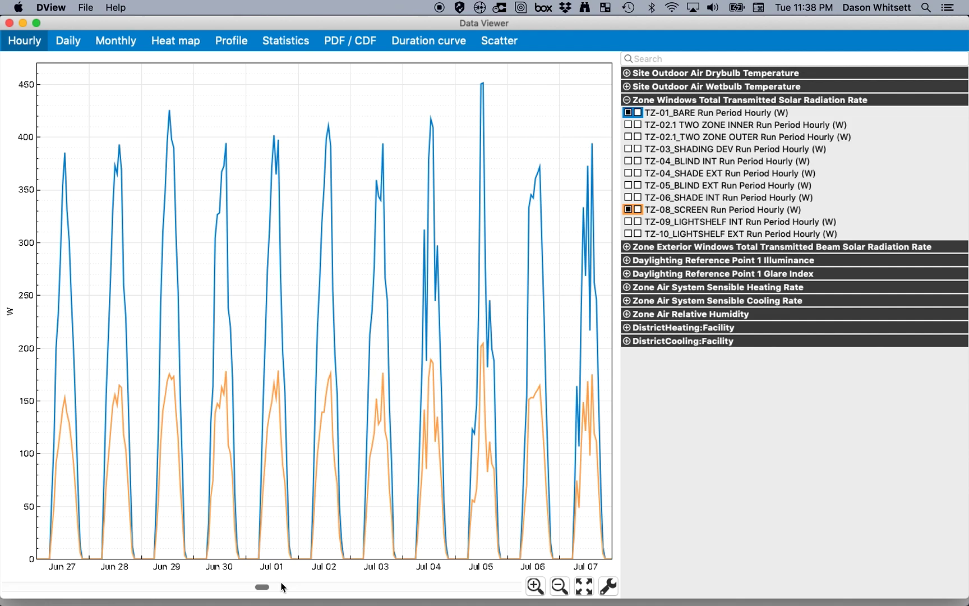
drag(261, 587, 314, 589)
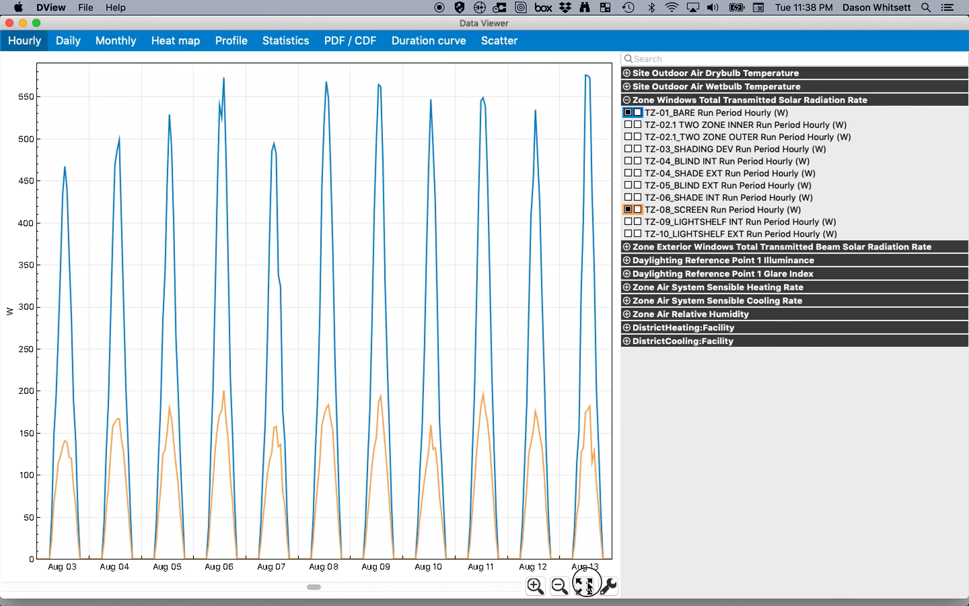
click(584, 585)
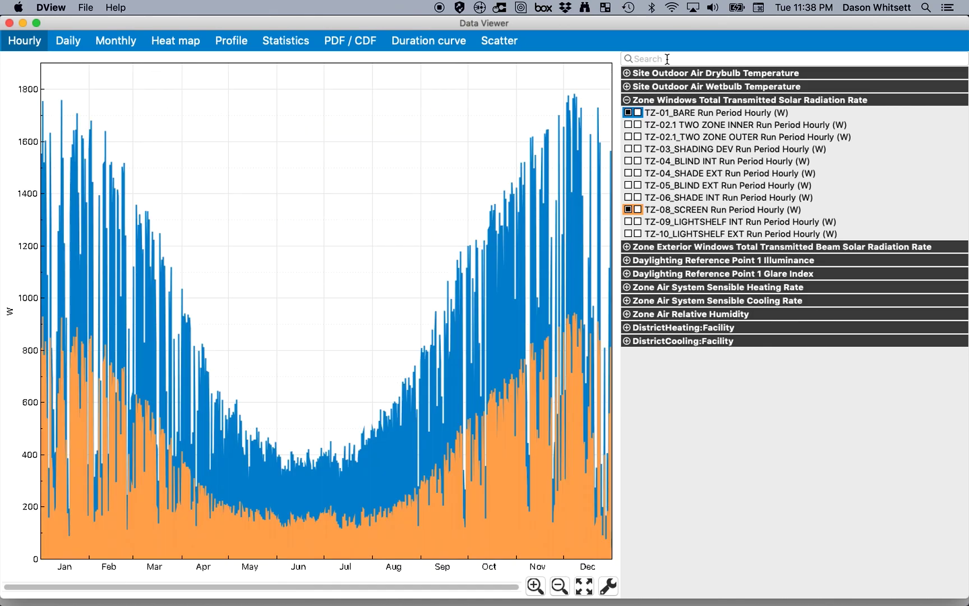
Step: Add TZ-06_SHADE INT, TZ-05_BLIND EXT, TZ-04_SHADE EXT and TZ-04_BLIND INT to the plot and compare all series from June 30 to July 4
click(629, 197)
click(629, 185)
click(628, 173)
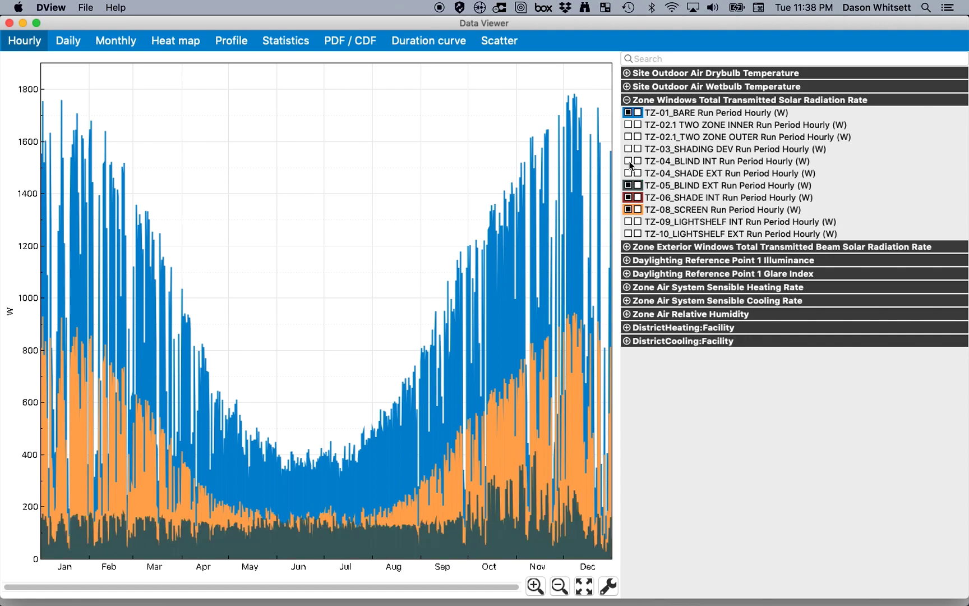
click(629, 161)
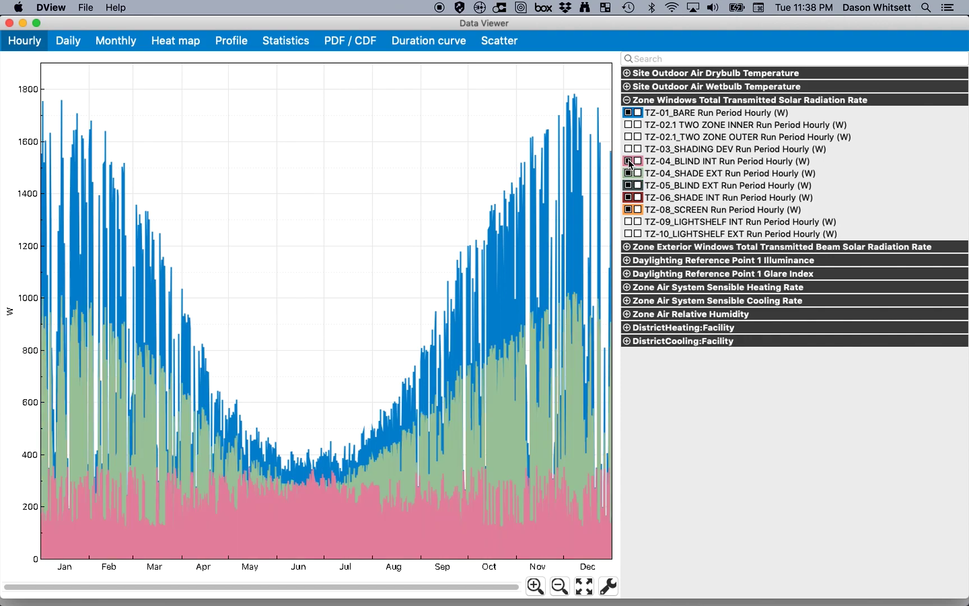
click(535, 585)
click(535, 585)
click(535, 585)
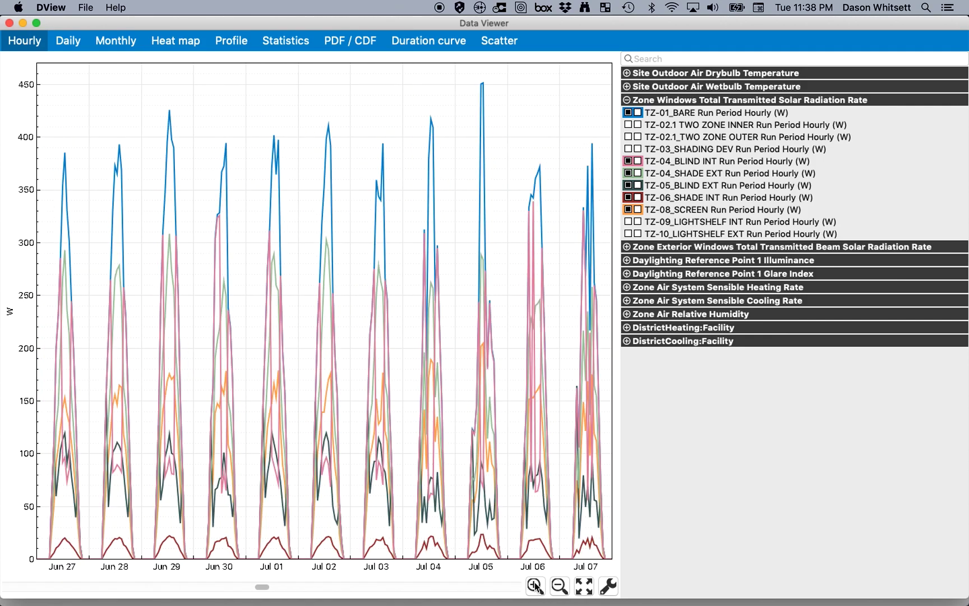
click(535, 584)
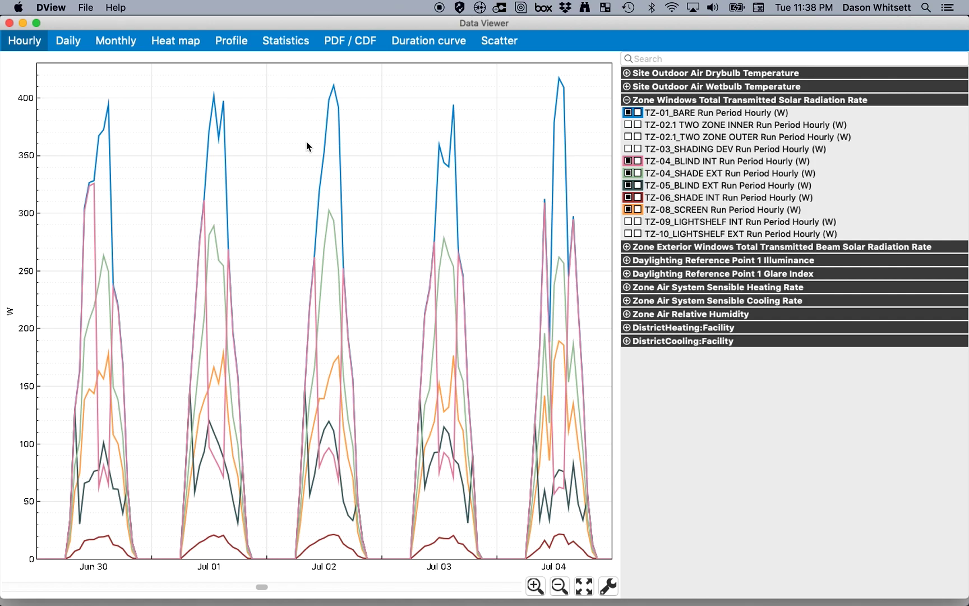
click(627, 100)
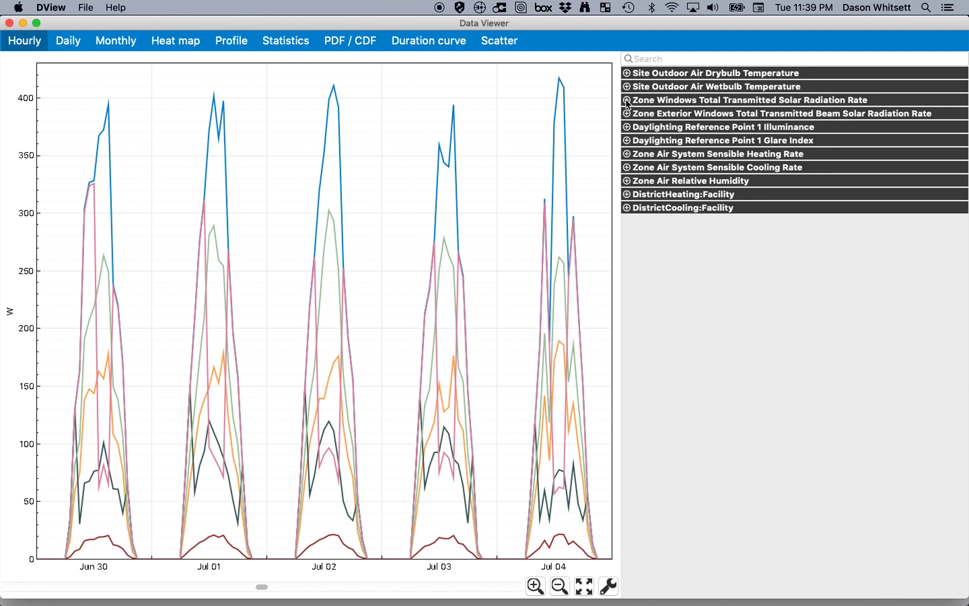
click(626, 100)
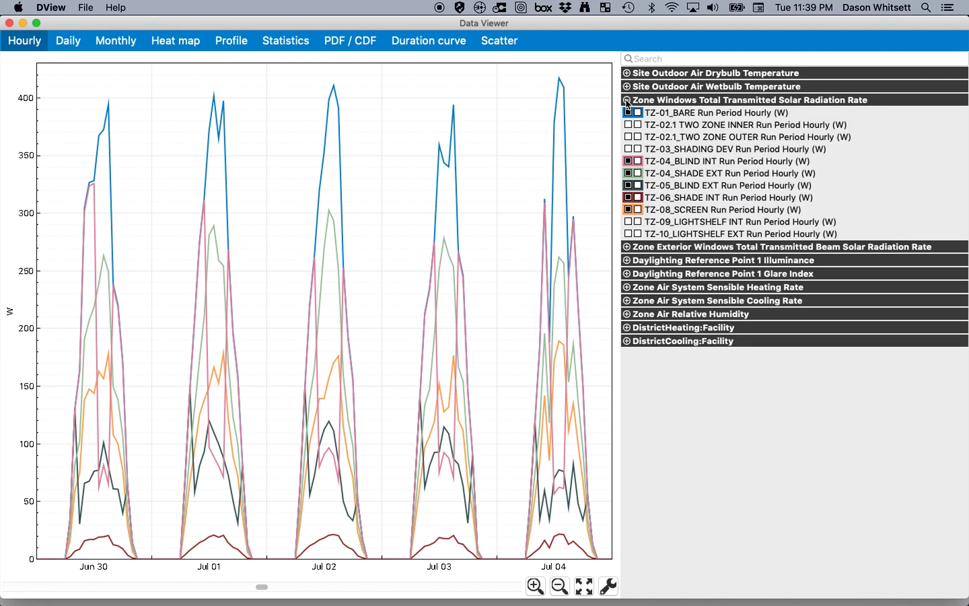